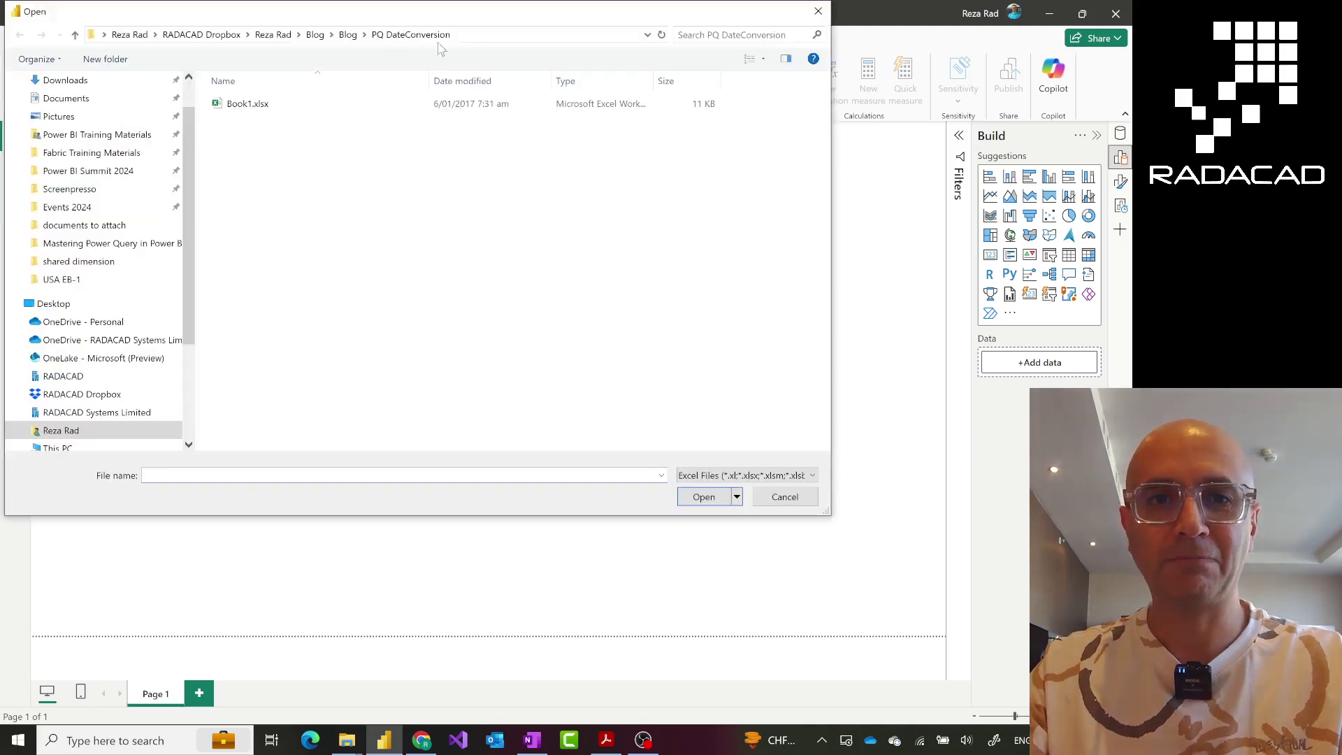
# Step: Open the Excel workbook "shared dimension data source.xlsx" from the "shared dimension" folder as the data source
pyautogui.click(477, 35)
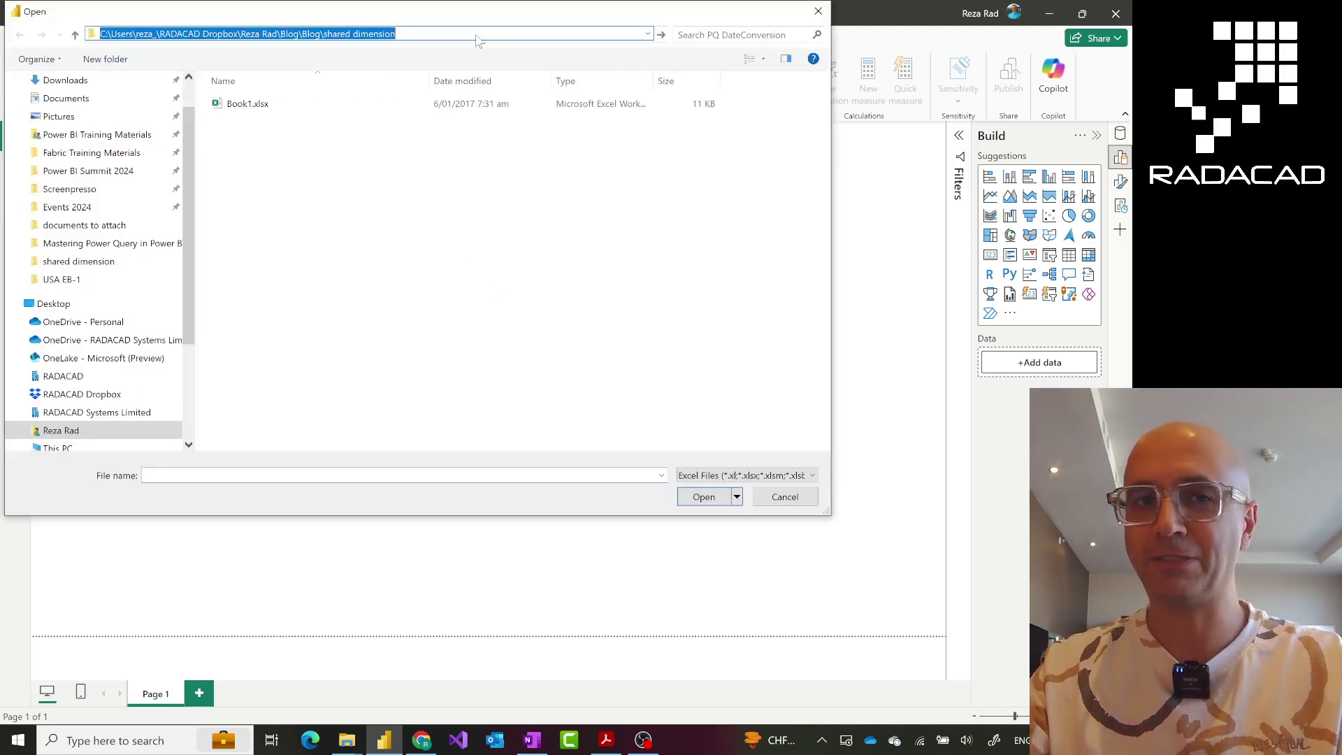
pyautogui.press('Return')
pyautogui.click(309, 124)
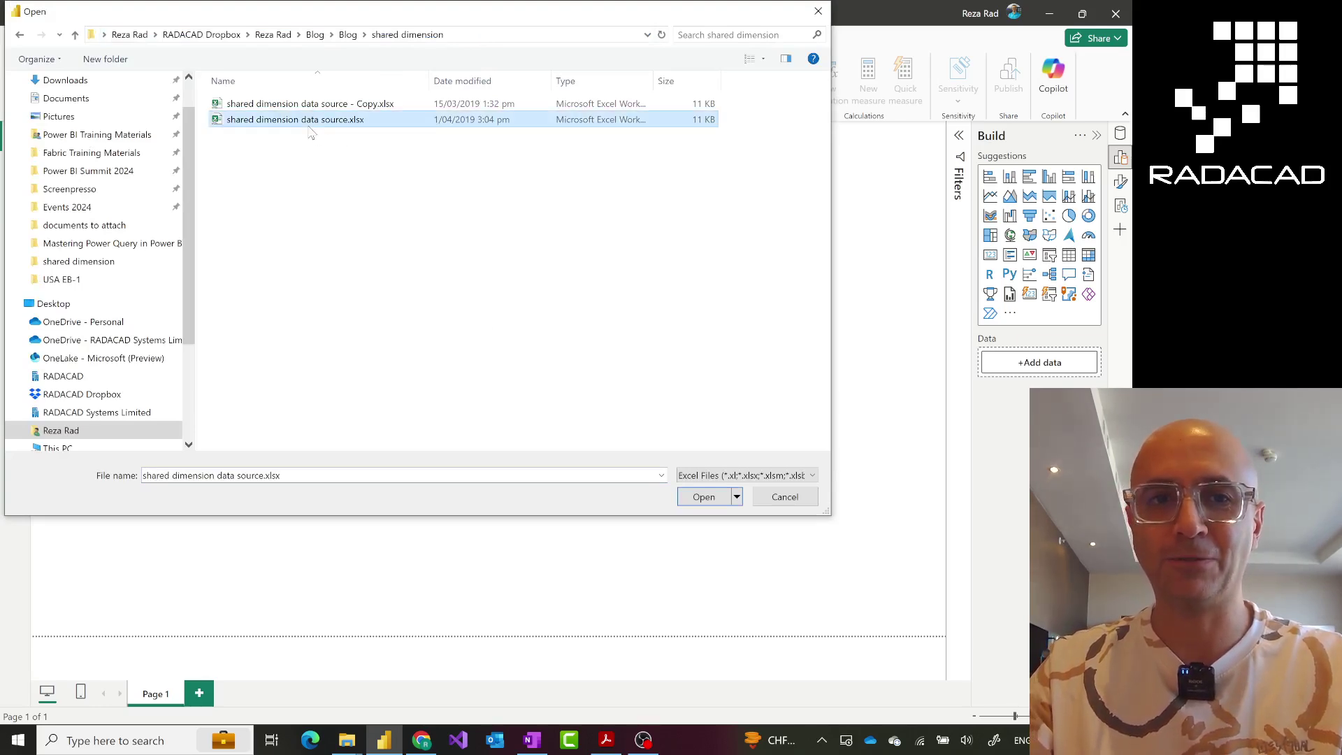
pyautogui.doubleClick(340, 126)
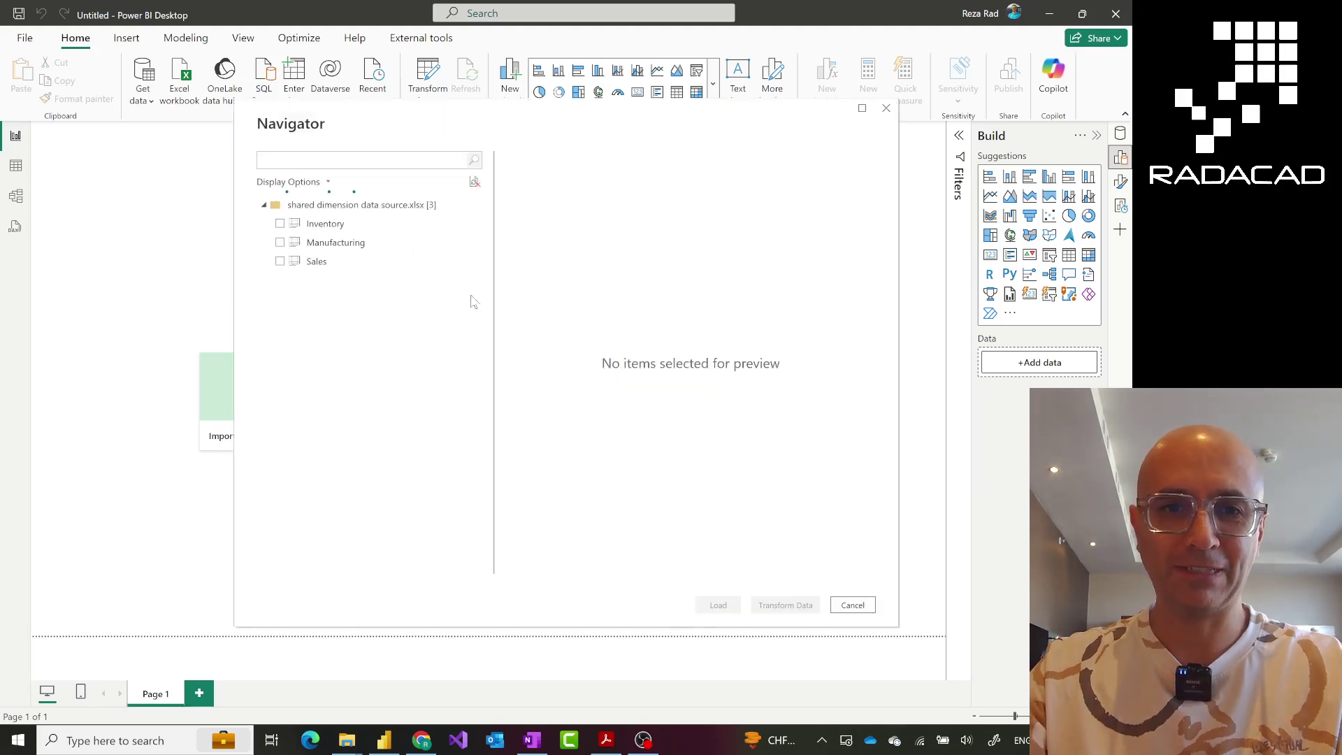
# Step: Select the Inventory, Manufacturing and Sales sheets of the workbook, preview their contents and load them
pyautogui.click(279, 224)
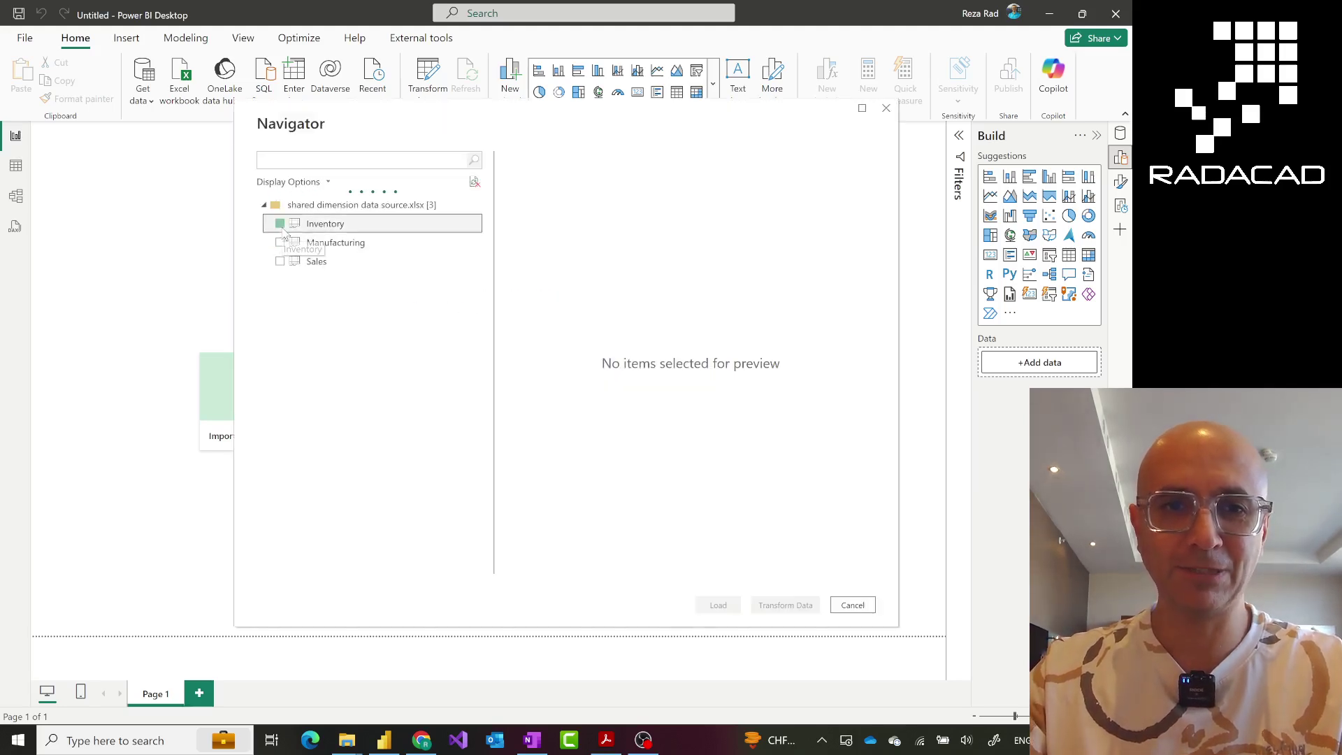
pyautogui.click(280, 243)
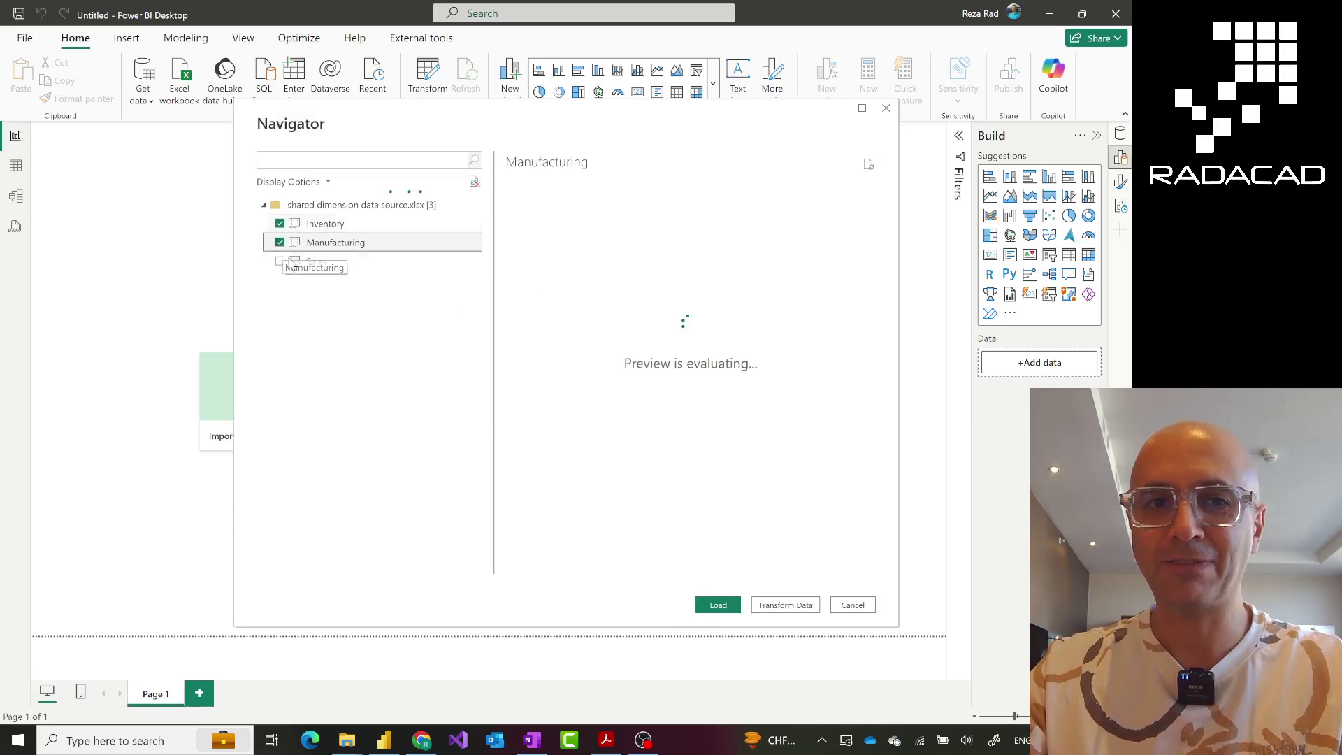
pyautogui.click(280, 262)
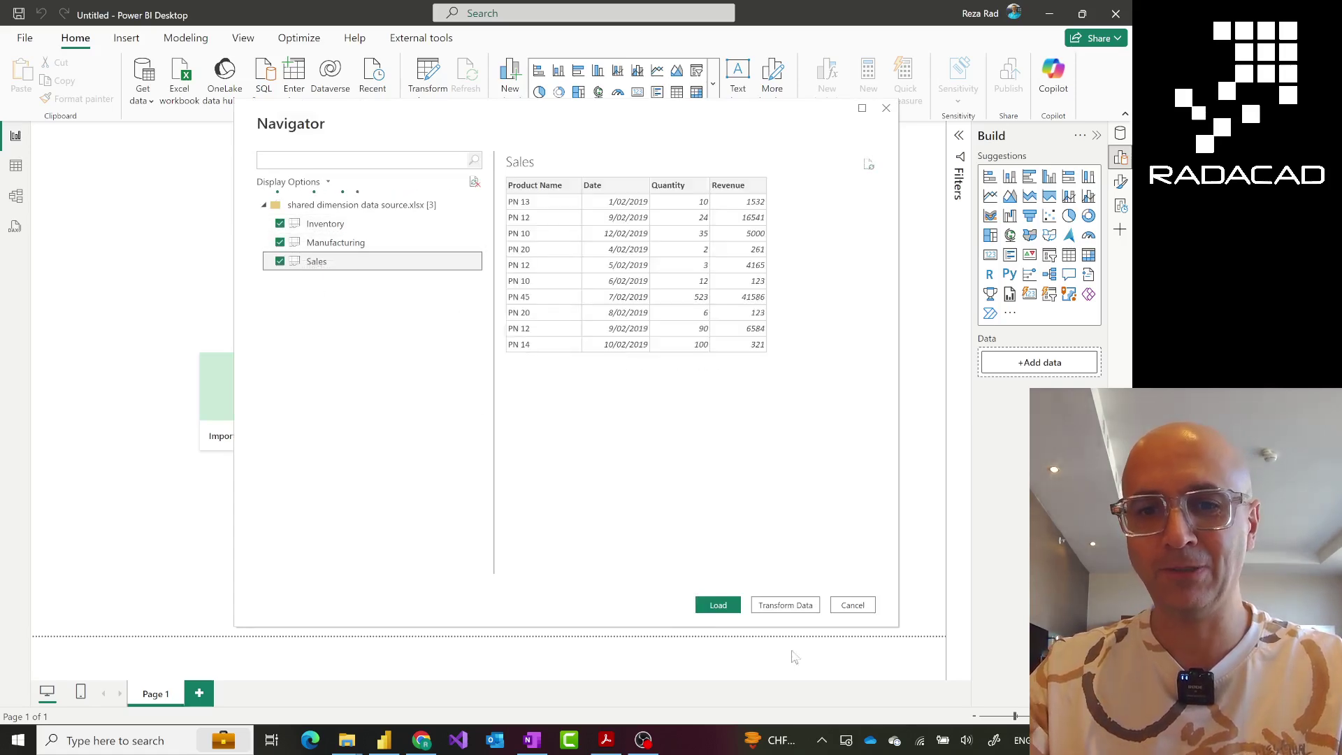
pyautogui.click(715, 607)
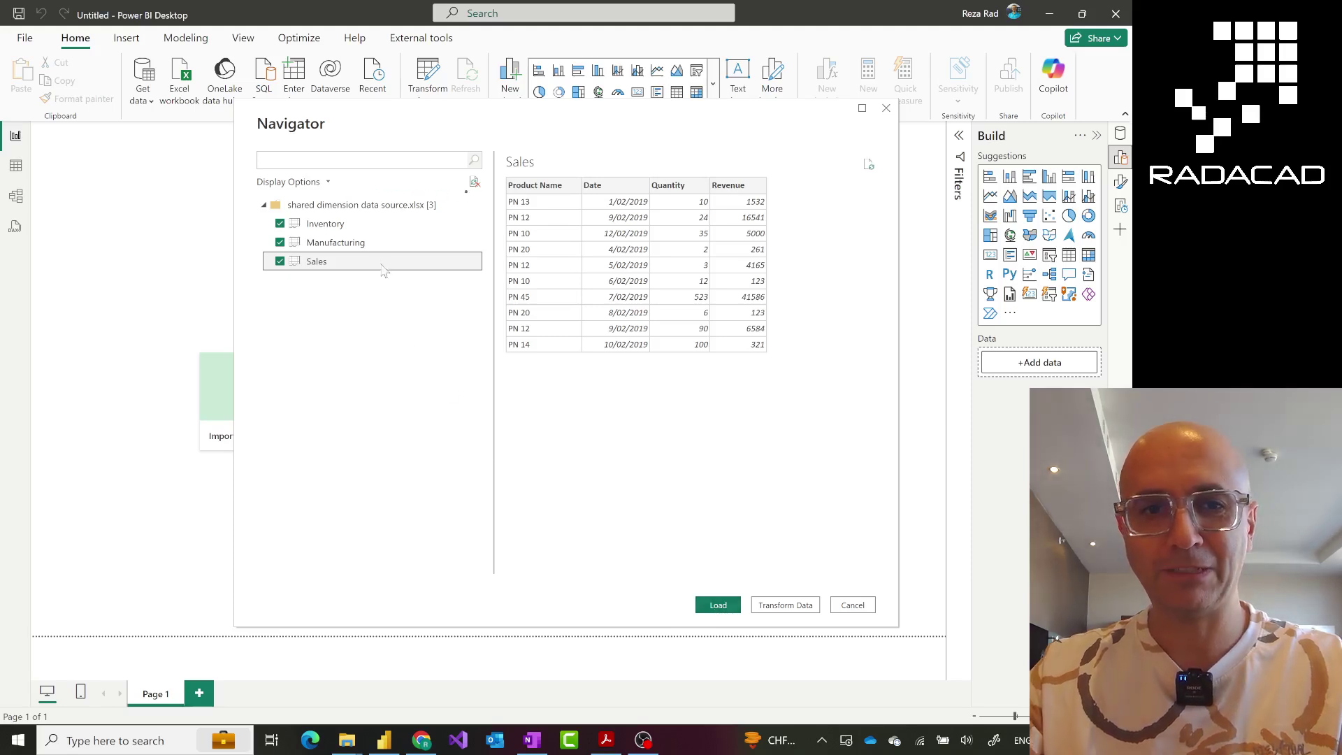
pyautogui.click(353, 245)
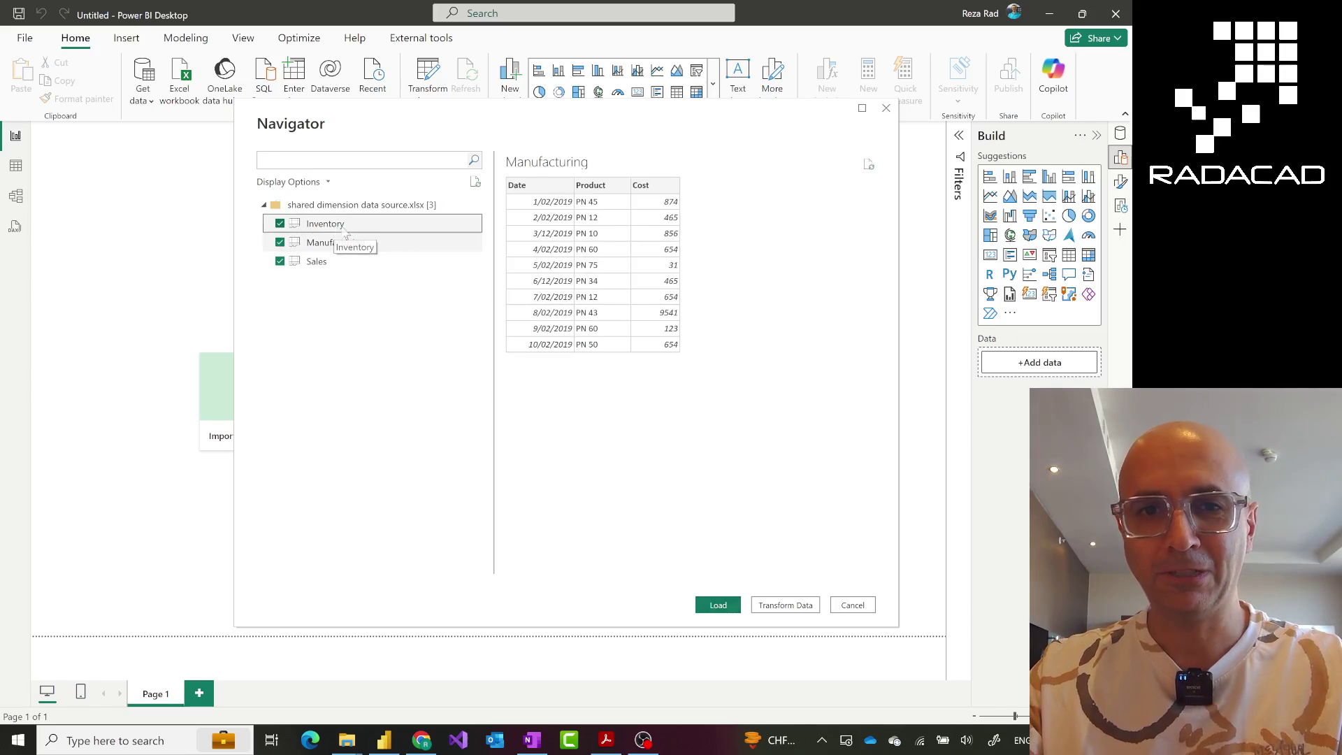
pyautogui.click(342, 226)
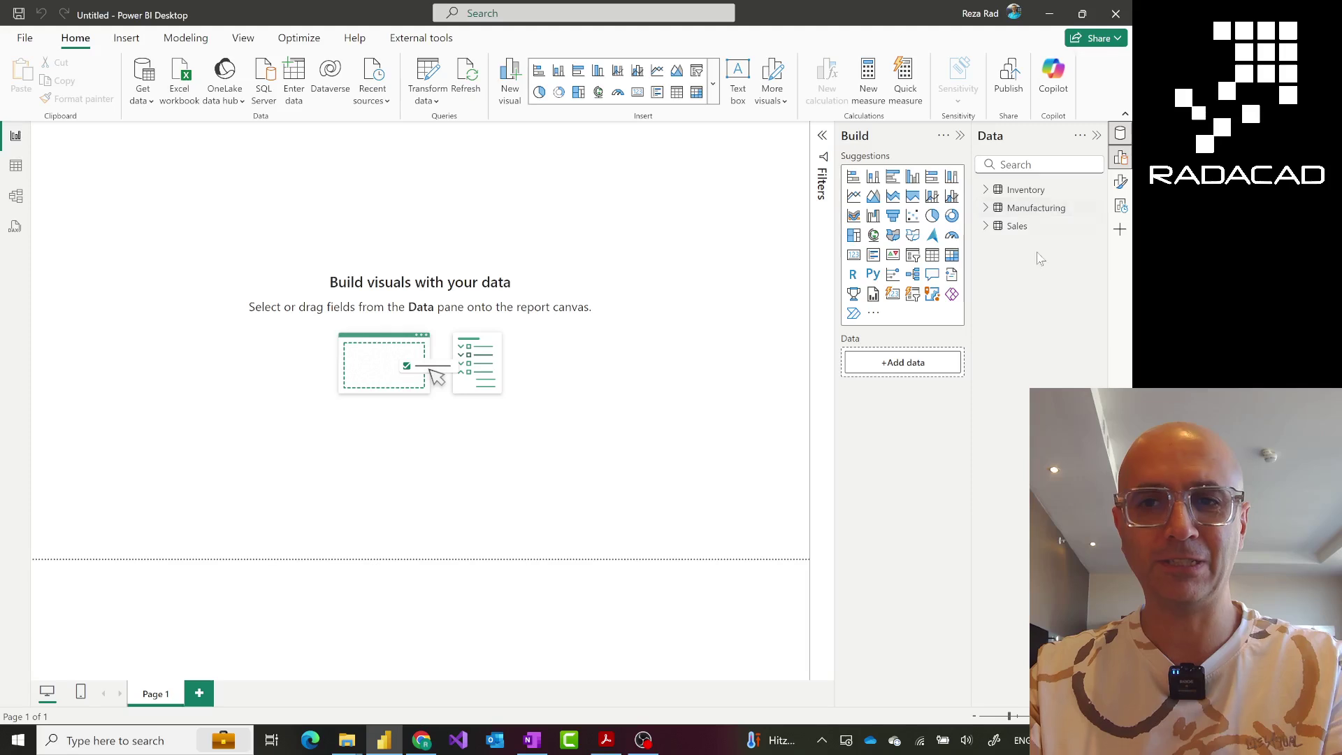
# Step: Check the data model diagram for relationships between the loaded tables and return to the report page
pyautogui.click(16, 197)
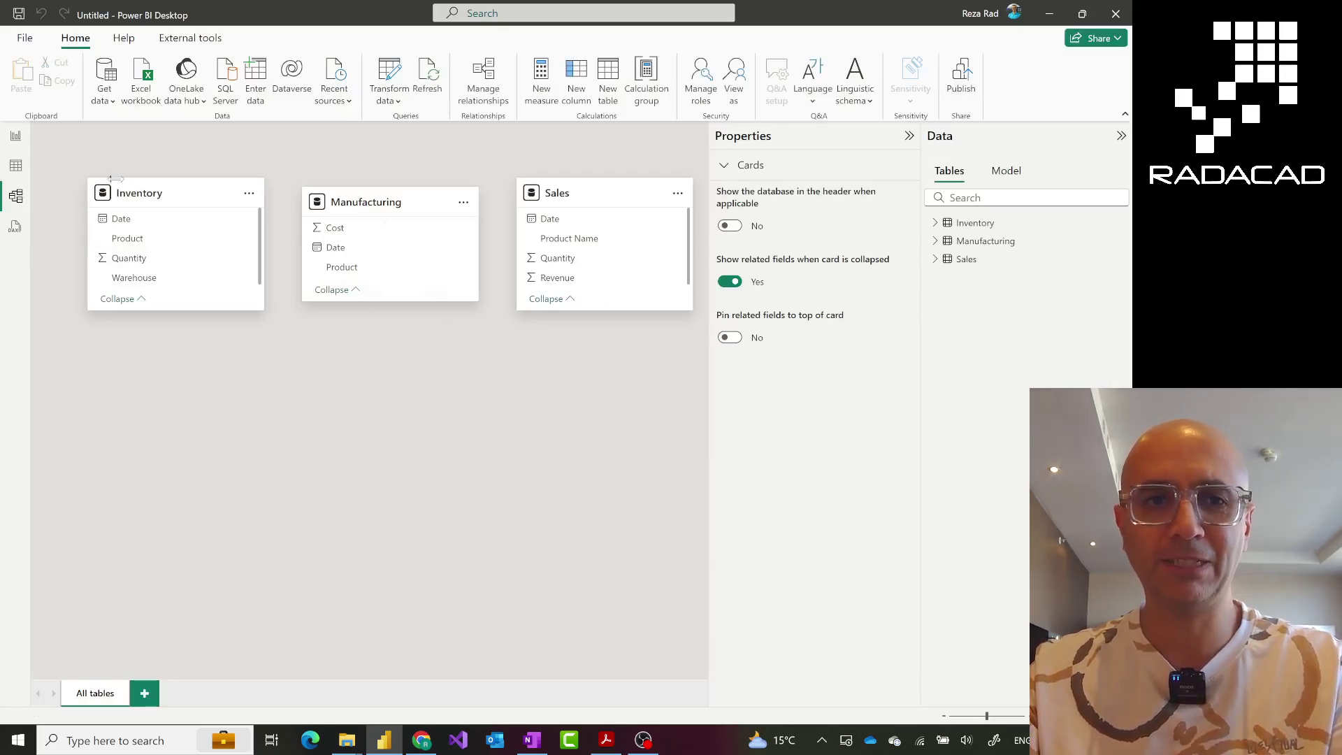
pyautogui.click(15, 137)
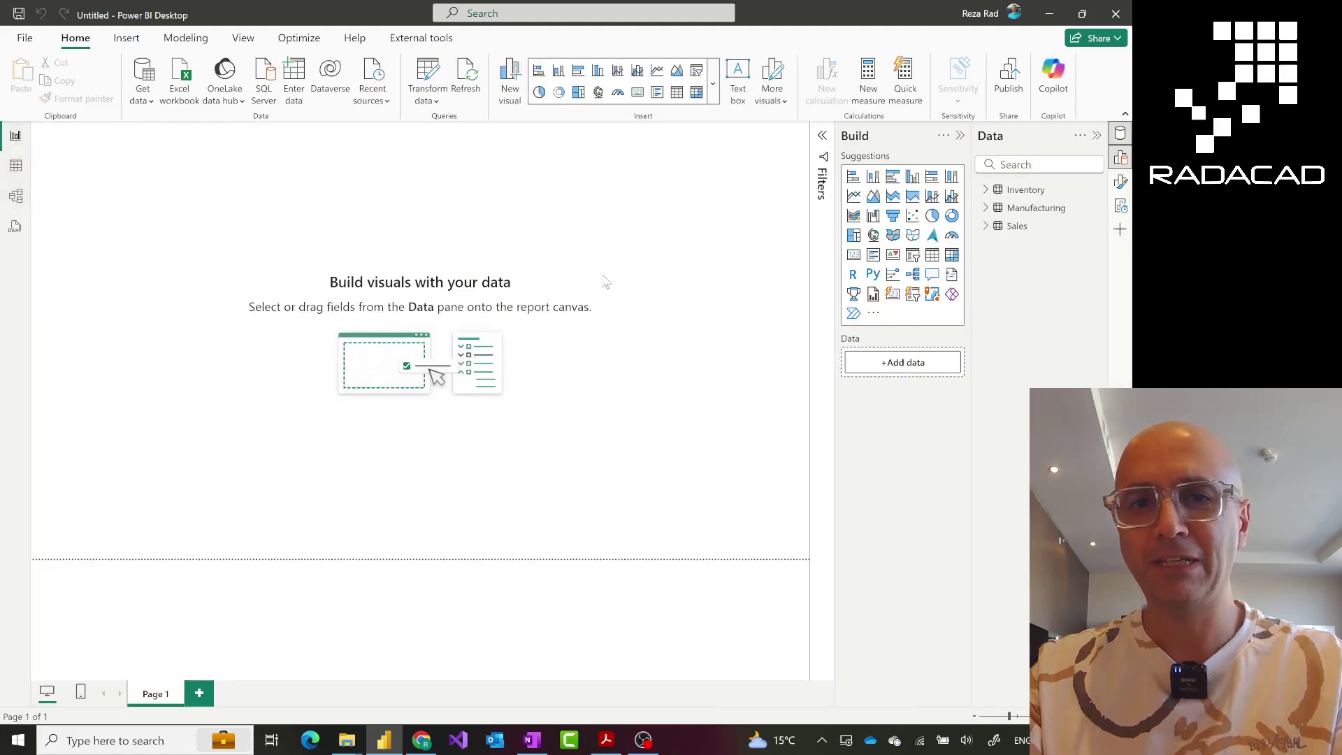
# Step: Add a table visual with Date, Product Name, Quantity and Revenue from Sales, and widen it so every column fits
pyautogui.click(986, 225)
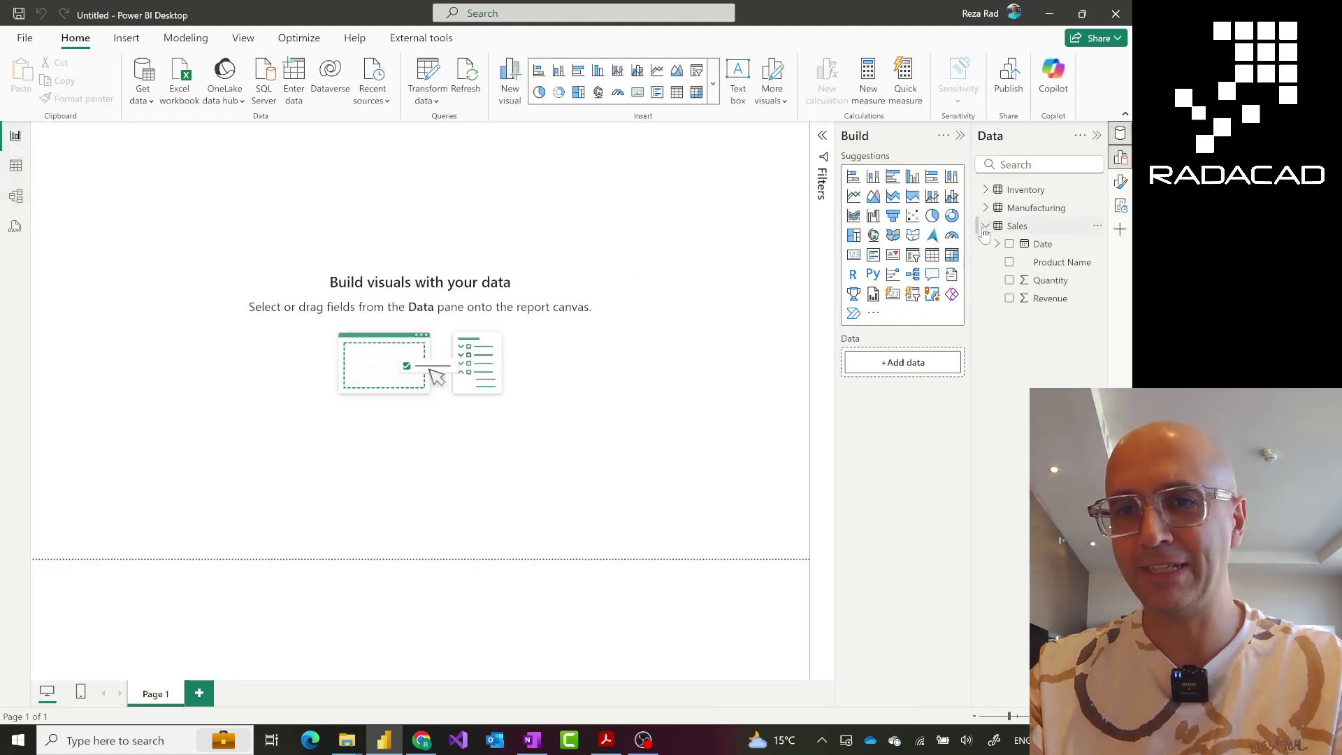
pyautogui.click(933, 259)
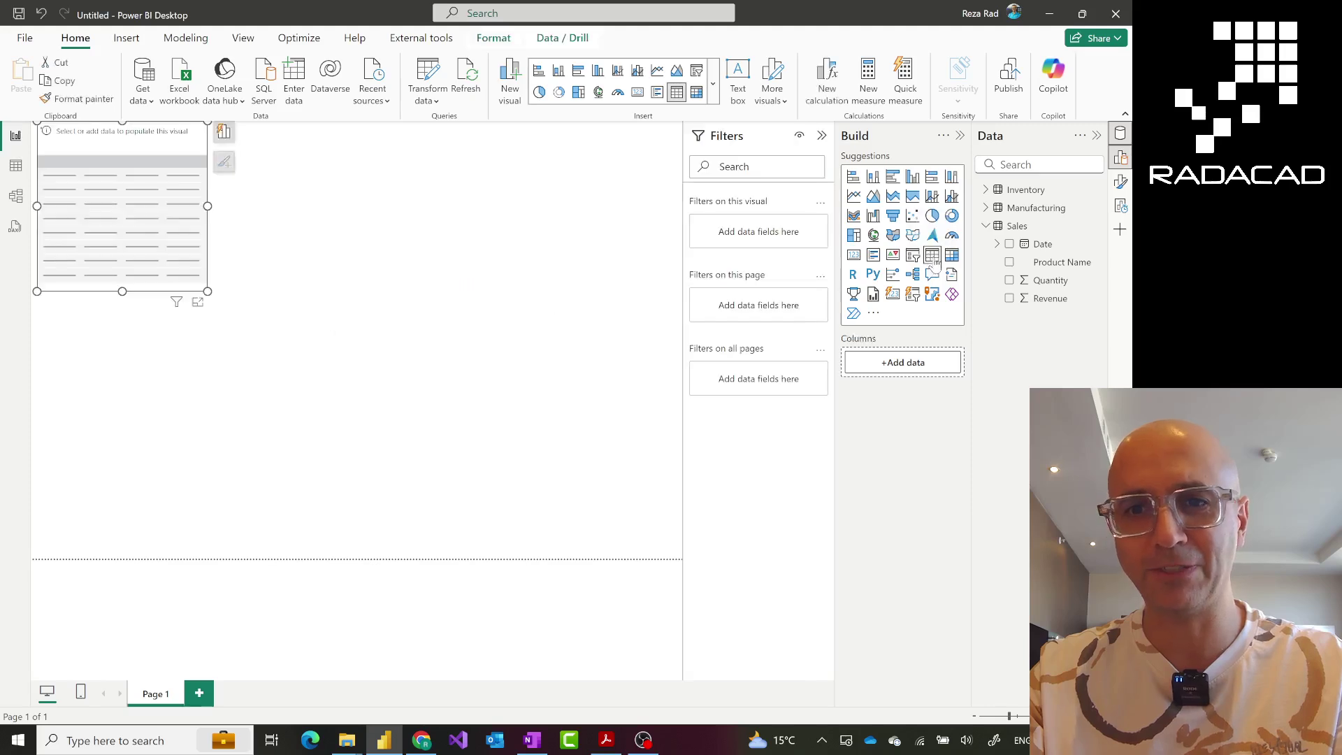
pyautogui.click(1009, 244)
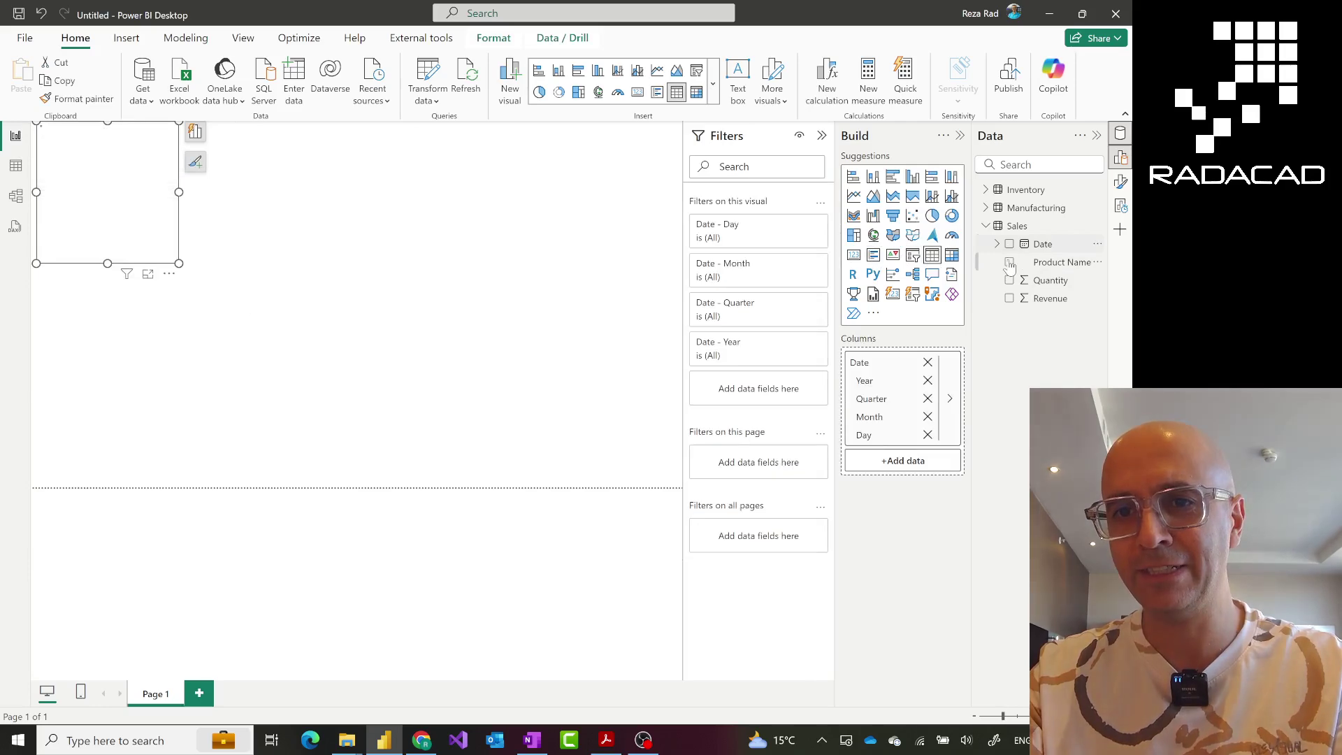
pyautogui.click(1010, 262)
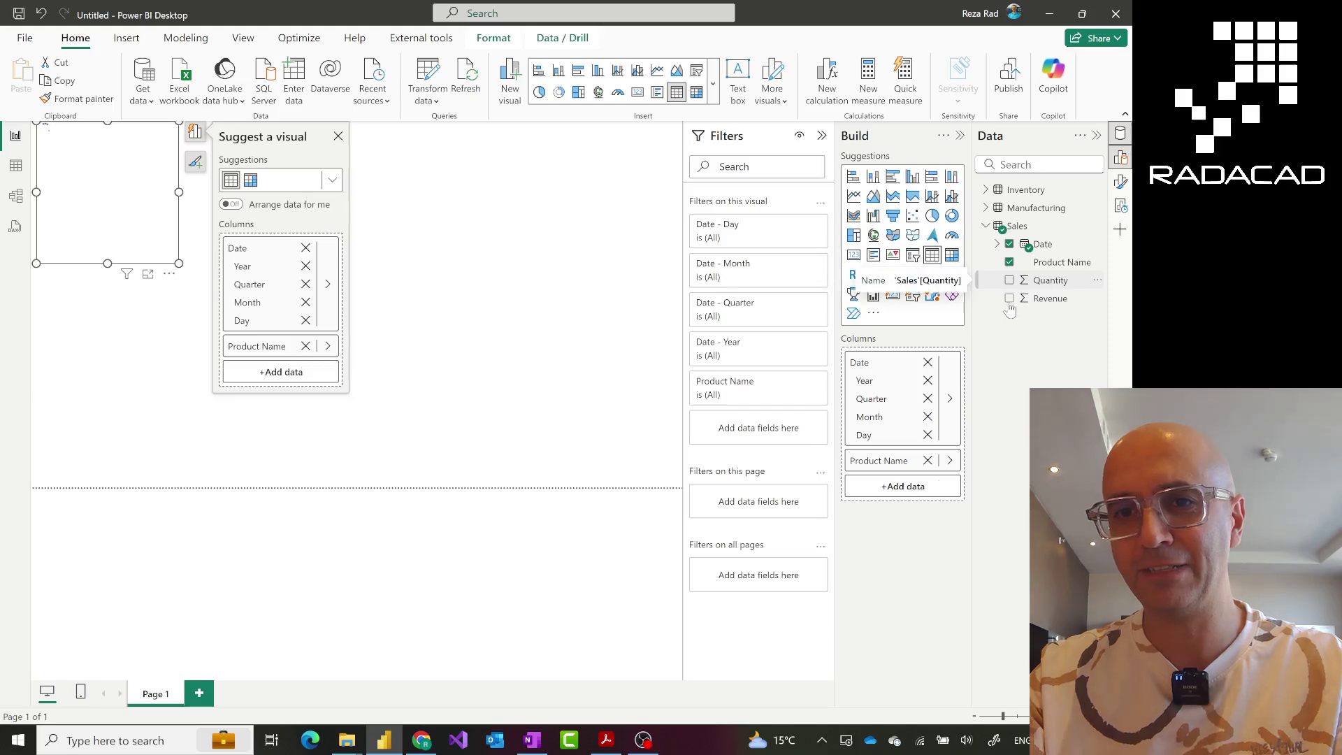
pyautogui.click(1010, 280)
pyautogui.click(1010, 299)
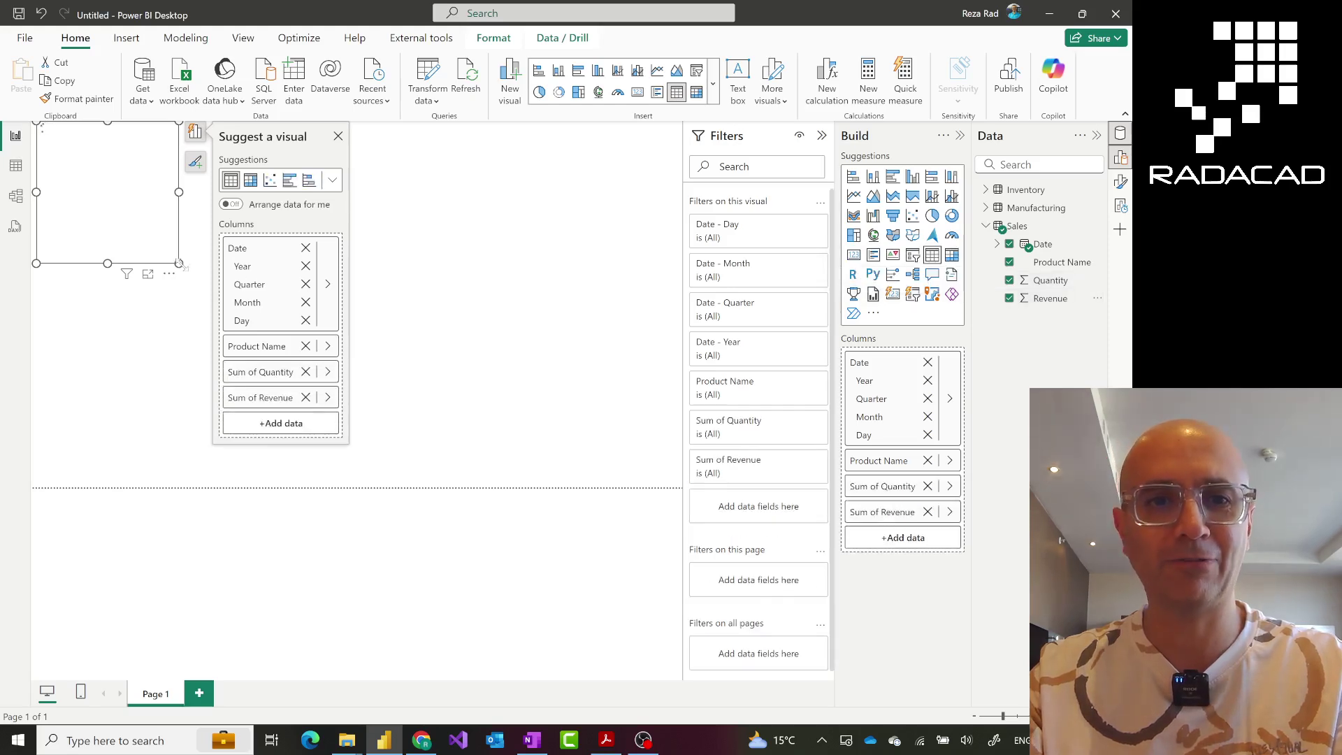
pyautogui.moveTo(179, 263); pyautogui.dragTo(337, 283)
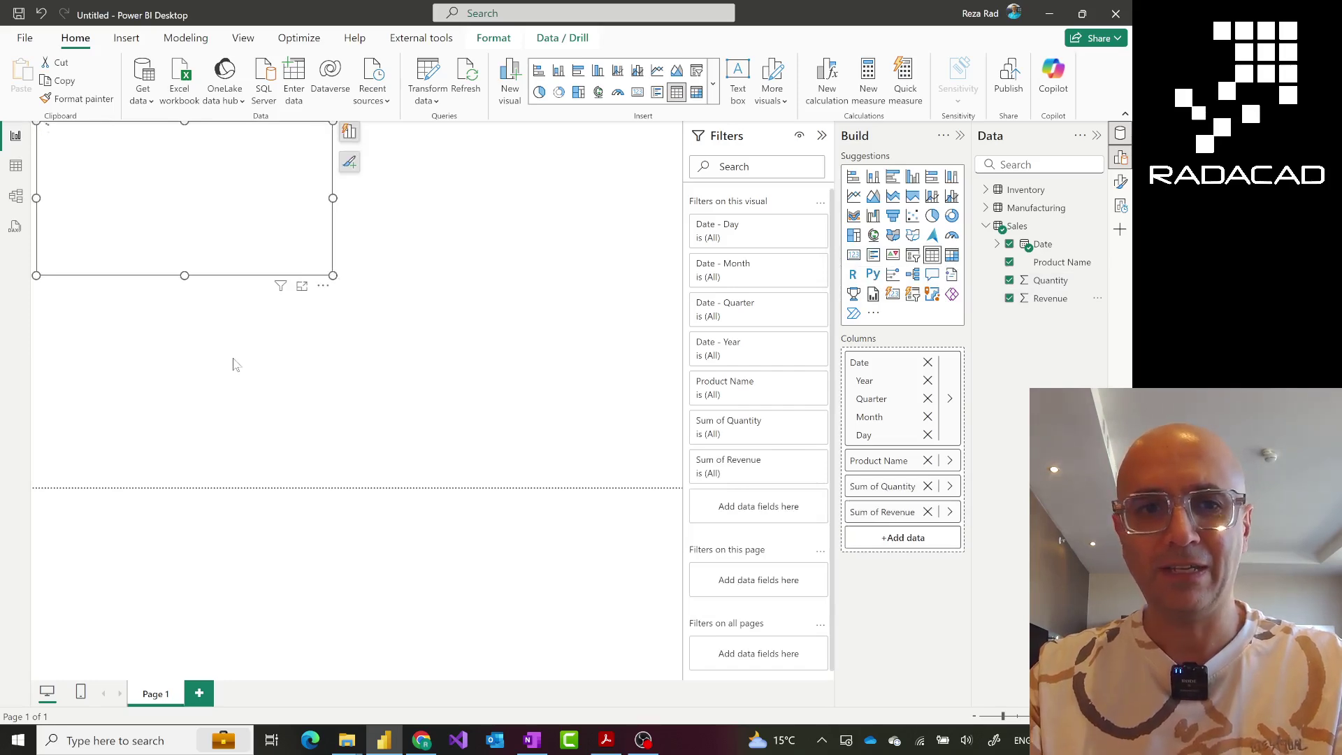
# Step: Add a second table visual below the Sales one with Date, Product and Cost from Manufacturing
pyautogui.press('Delete')
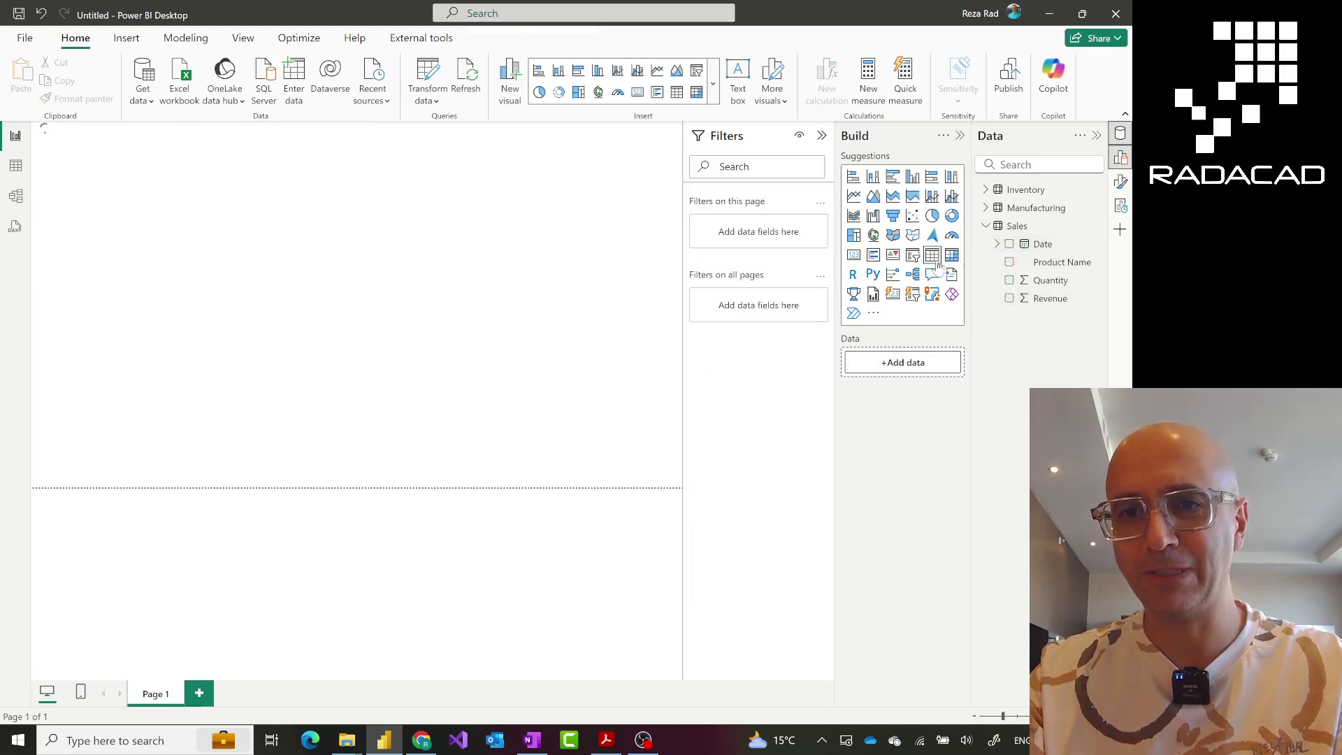
pyautogui.click(987, 207)
pyautogui.hotkey('ctrl', 'z')
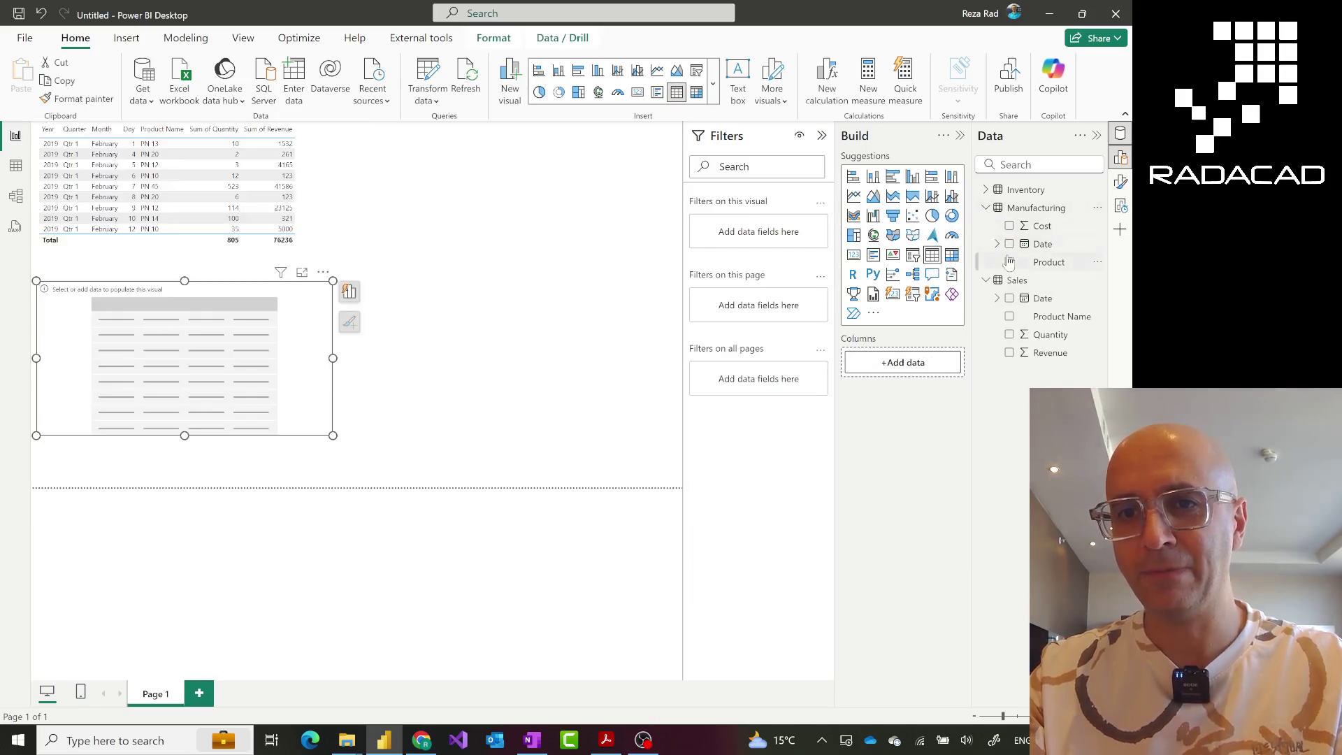
pyautogui.click(1010, 244)
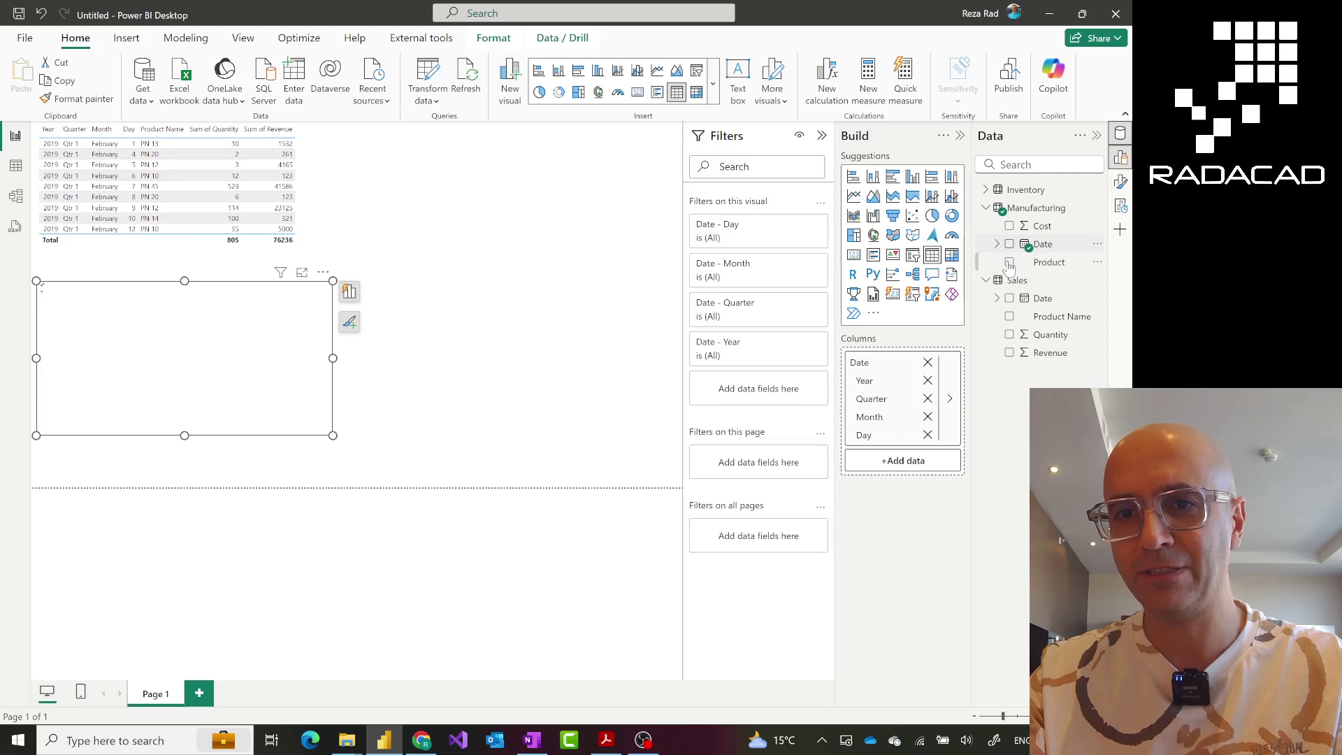
pyautogui.click(1009, 263)
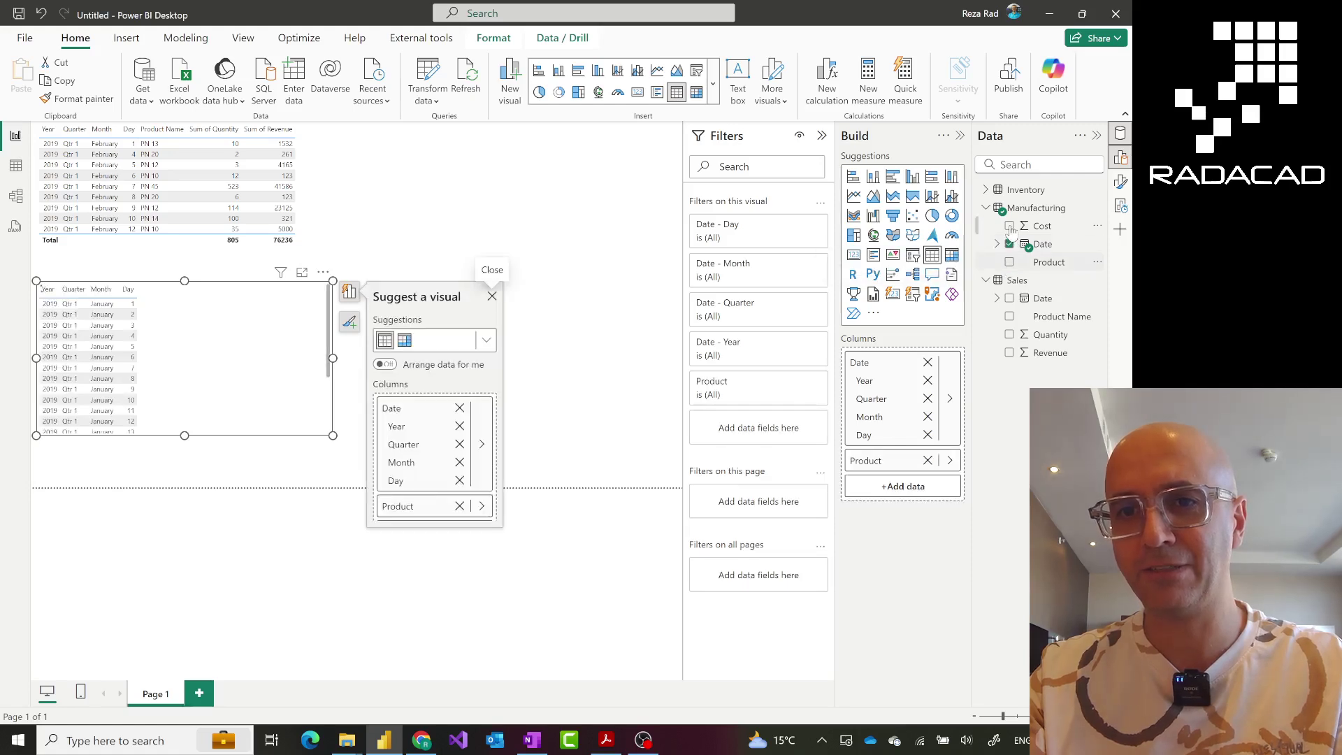
pyautogui.click(1010, 226)
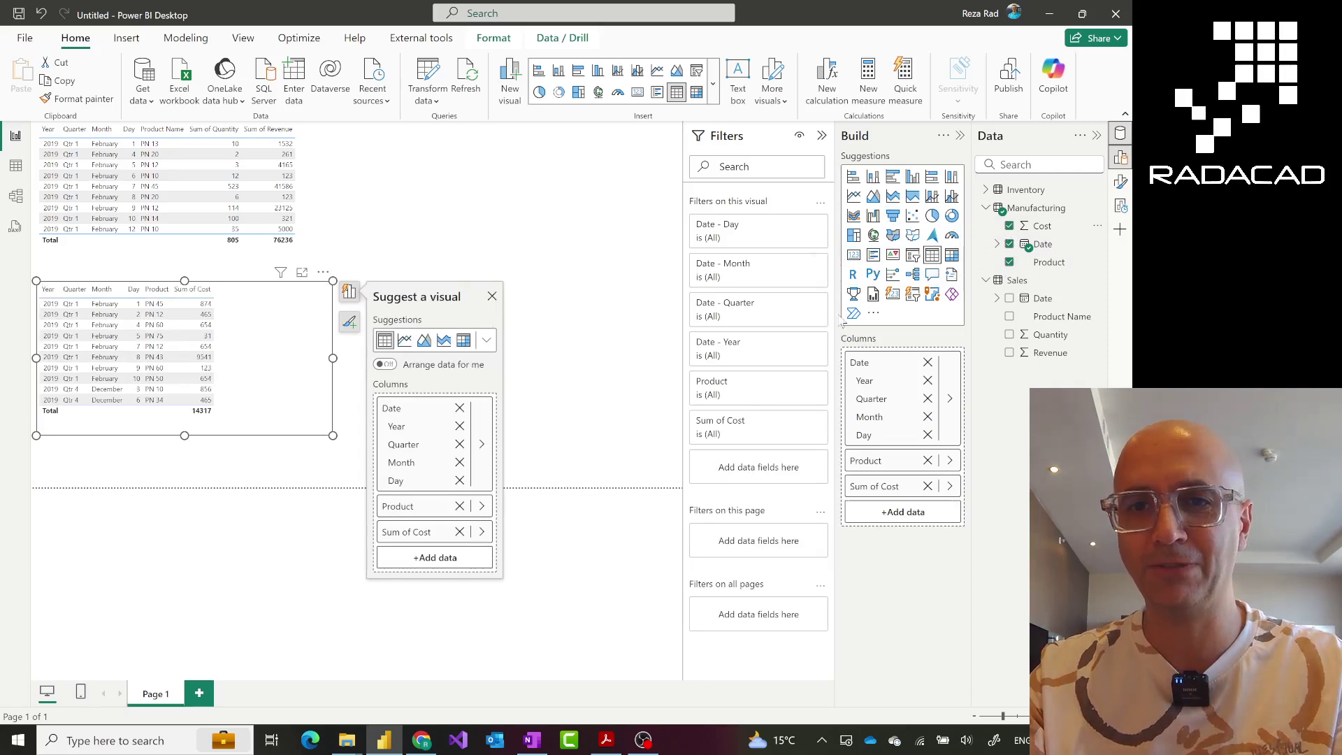
pyautogui.press('Escape')
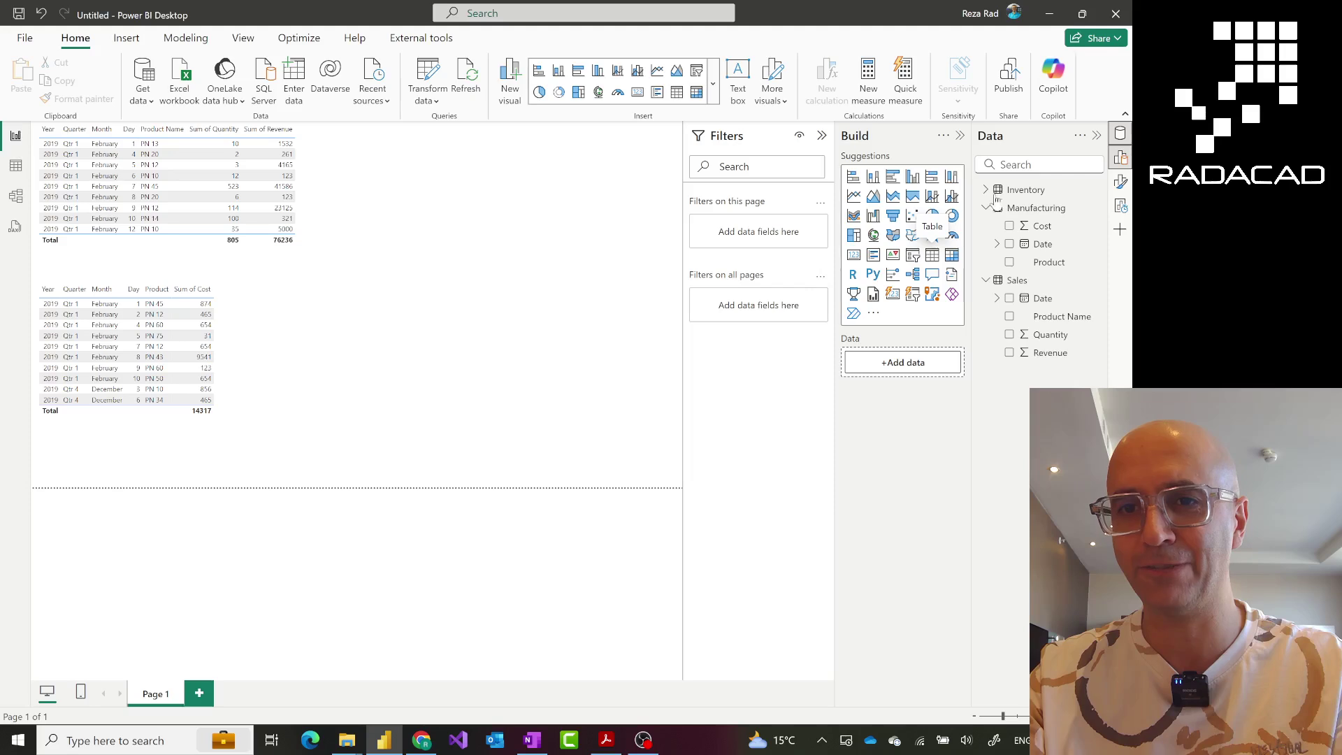
# Step: Add a third table visual with Date, Product, Warehouse and Quantity from Inventory
pyautogui.click(986, 190)
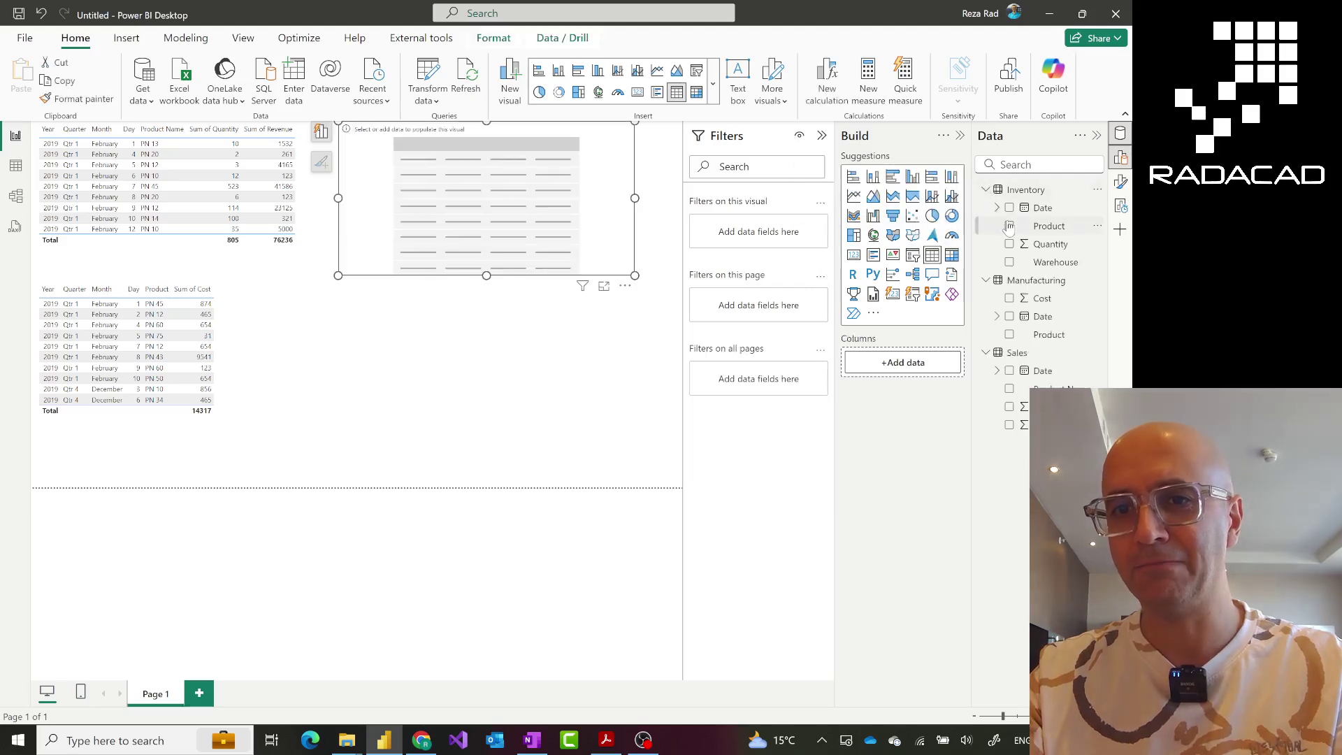
pyautogui.click(1009, 208)
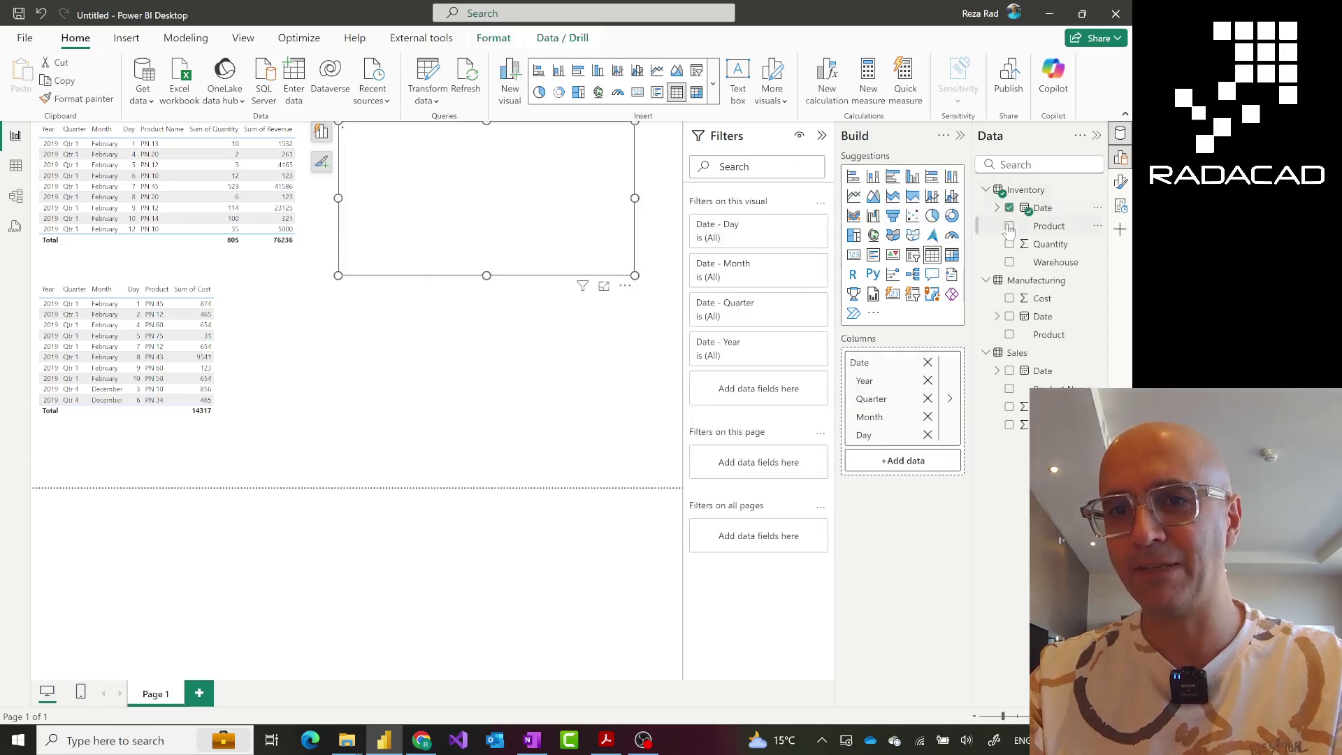
pyautogui.click(1009, 227)
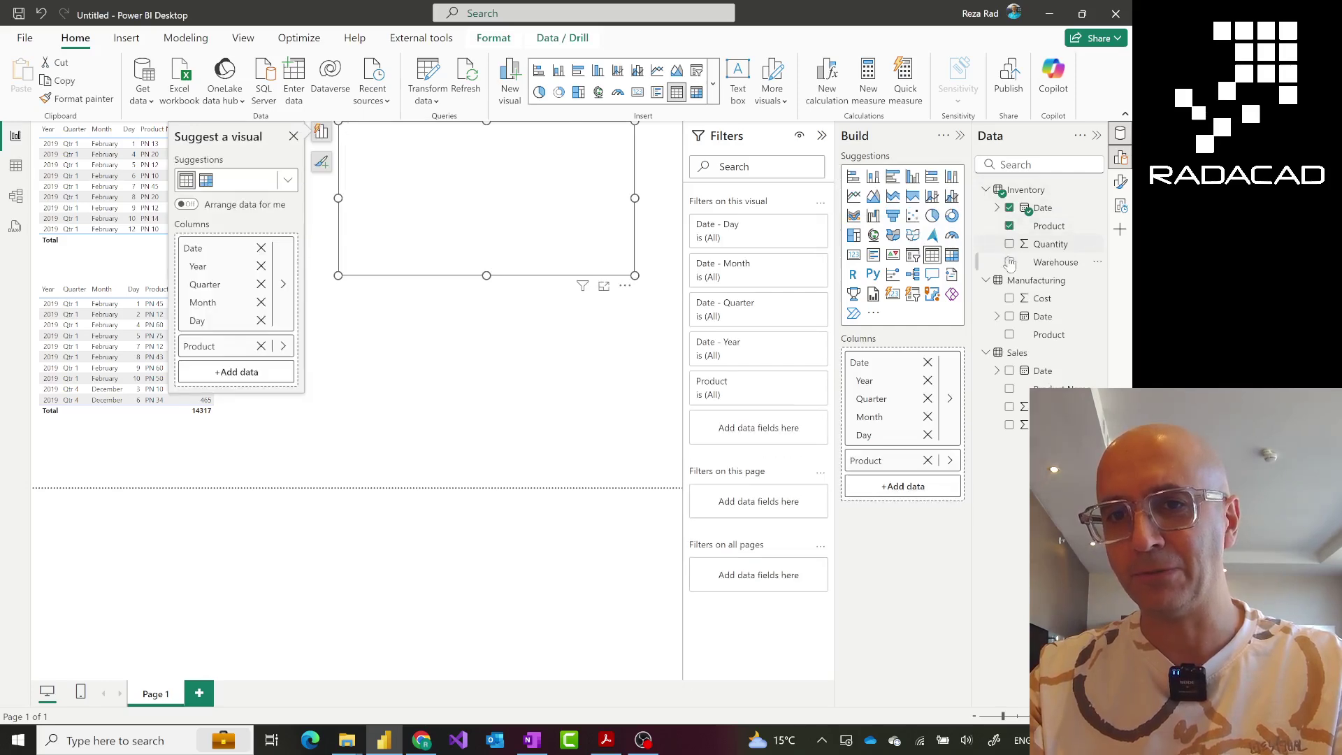
pyautogui.click(1010, 262)
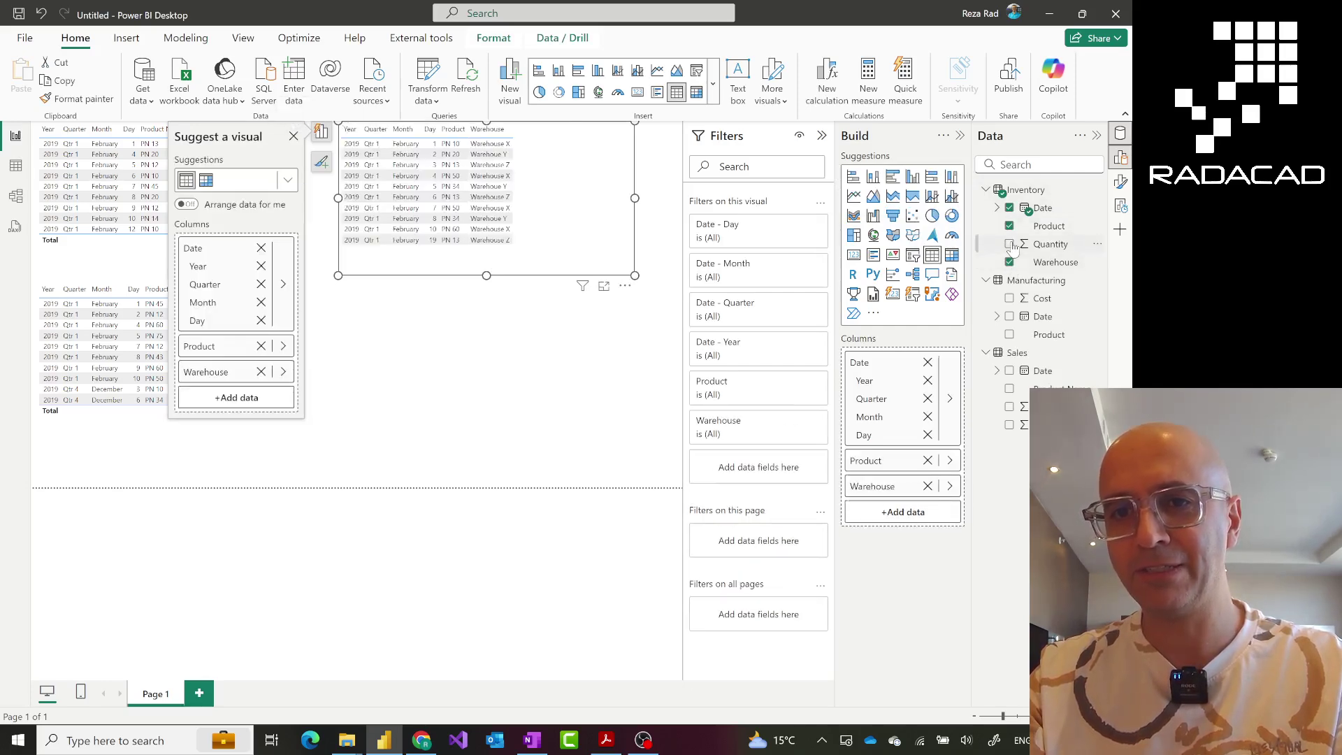
pyautogui.click(1009, 244)
# Step: Move the Inventory table visual beside the Manufacturing one, and shift the Manufacturing visual slightly lower and narrow it
pyautogui.moveTo(602, 150); pyautogui.dragTo(599, 374)
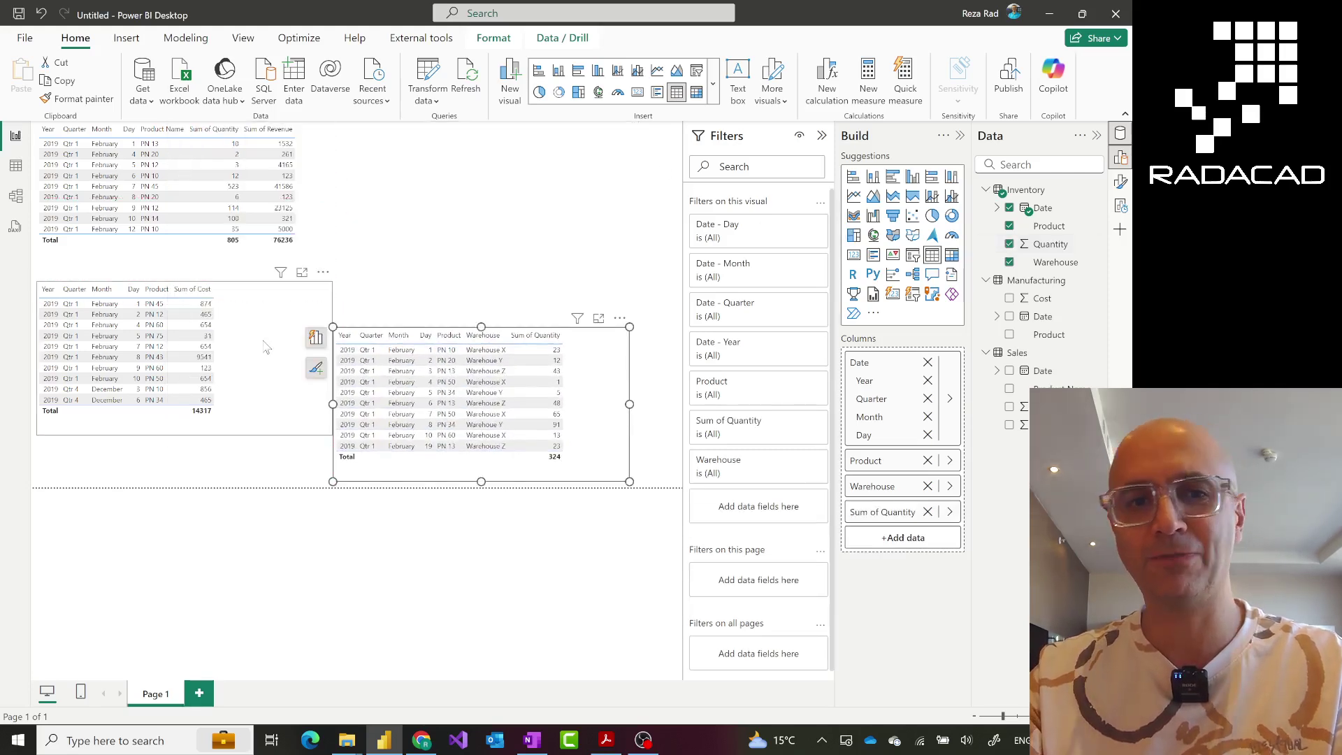
pyautogui.moveTo(261, 382); pyautogui.dragTo(261, 415)
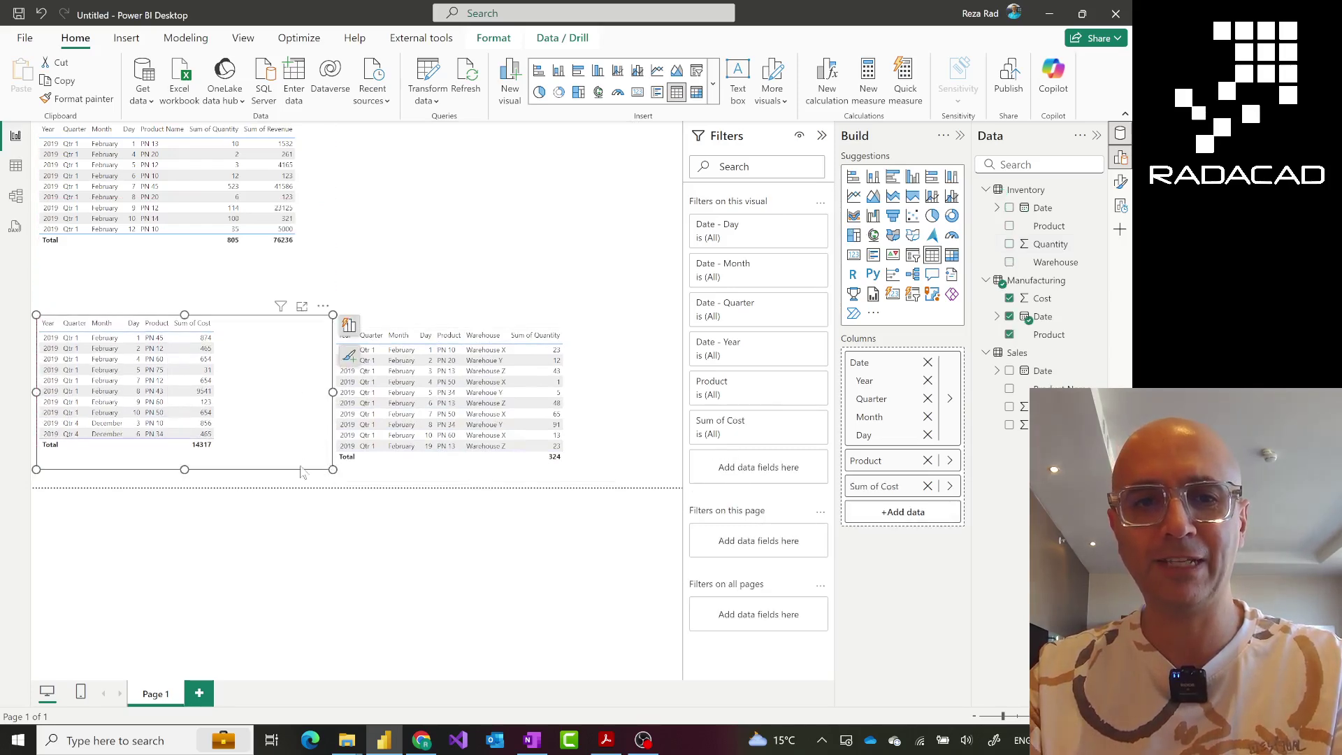
pyautogui.moveTo(335, 471); pyautogui.dragTo(286, 465)
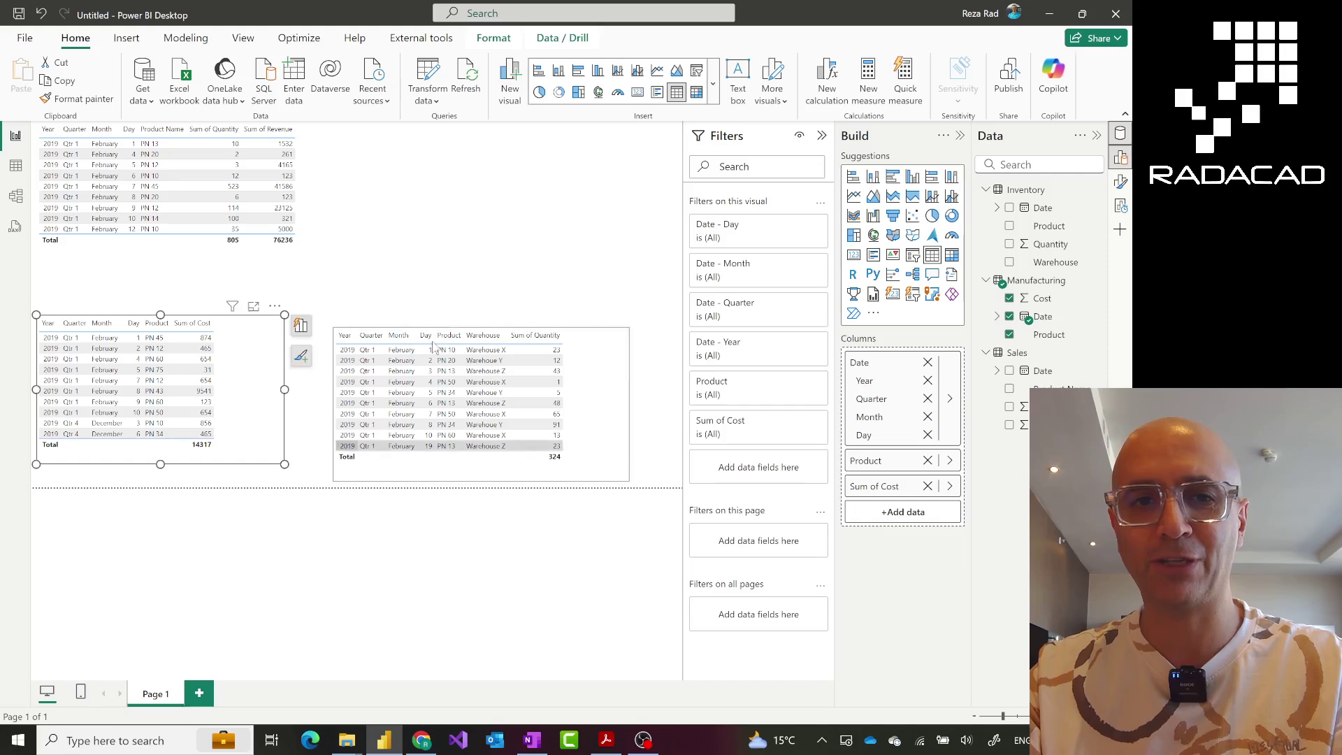
pyautogui.click(503, 222)
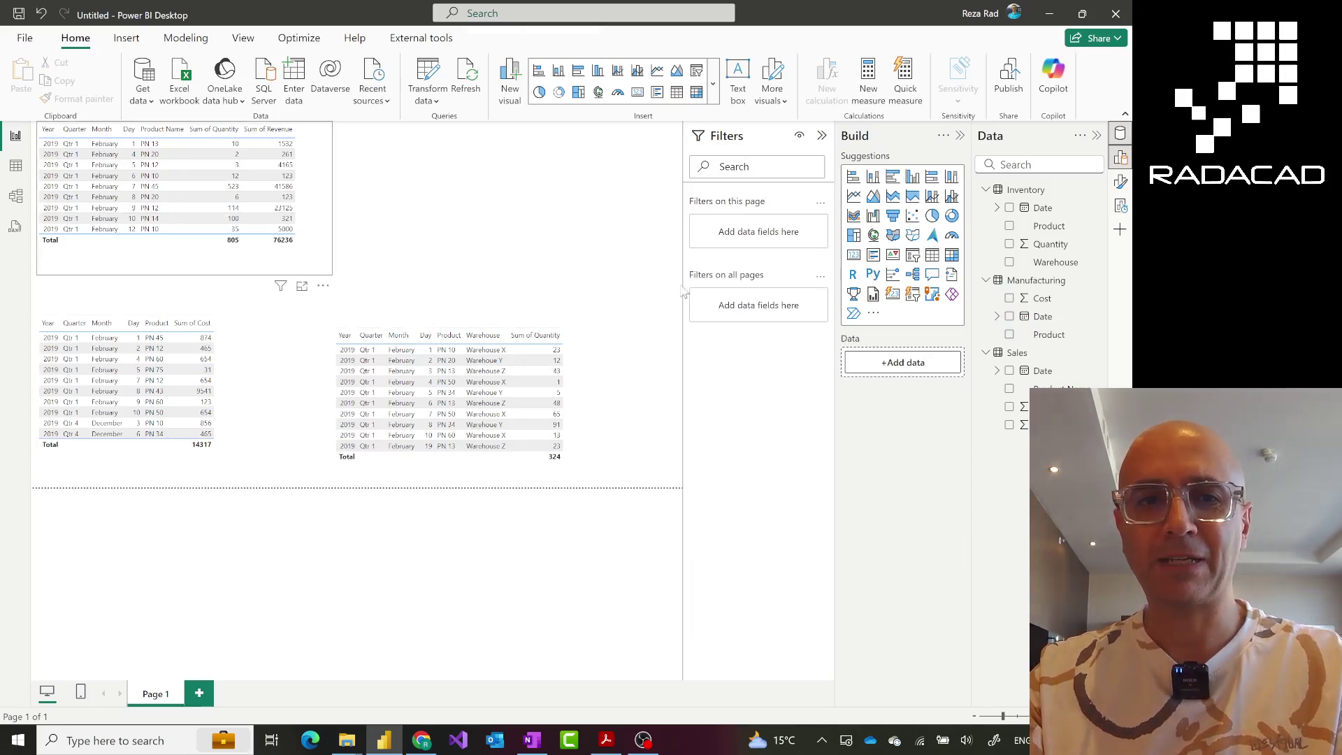
# Step: Collapse the filters area to enlarge the report page and add an empty slicer beside the Sales table visual
pyautogui.click(822, 135)
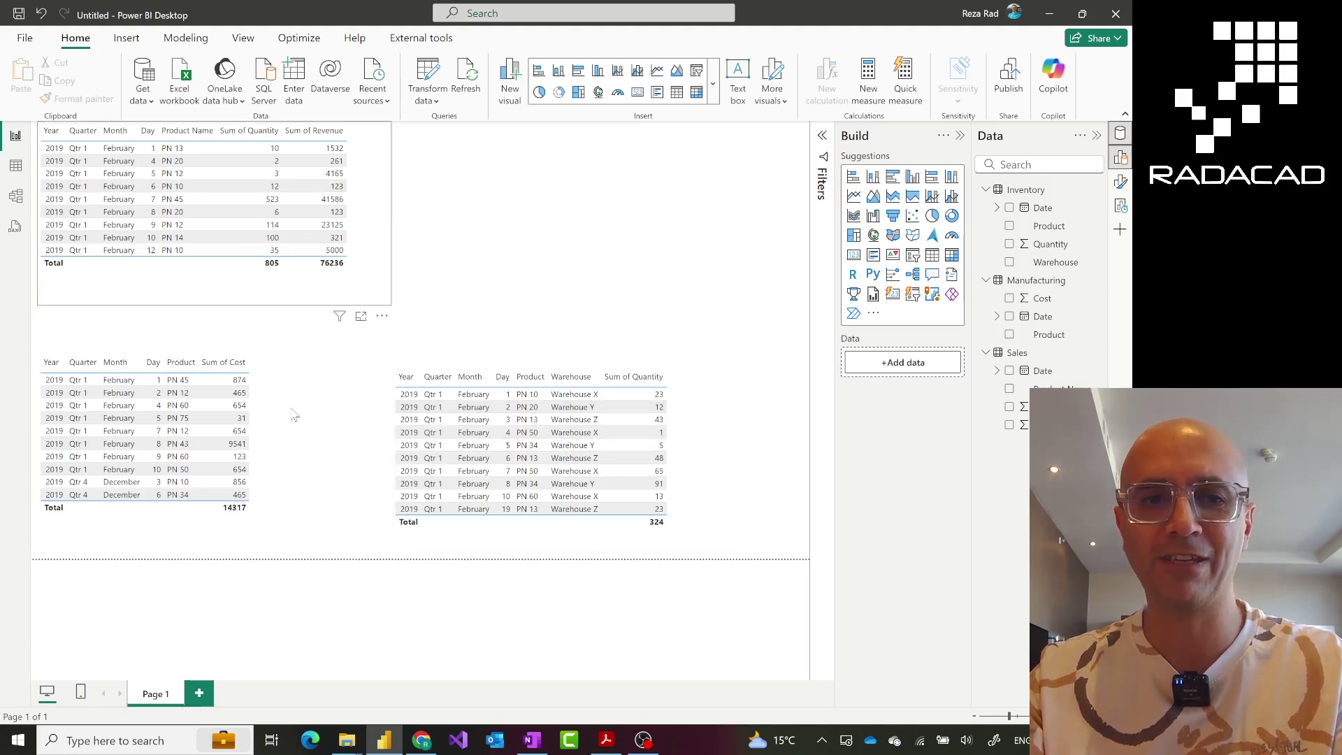
pyautogui.click(919, 258)
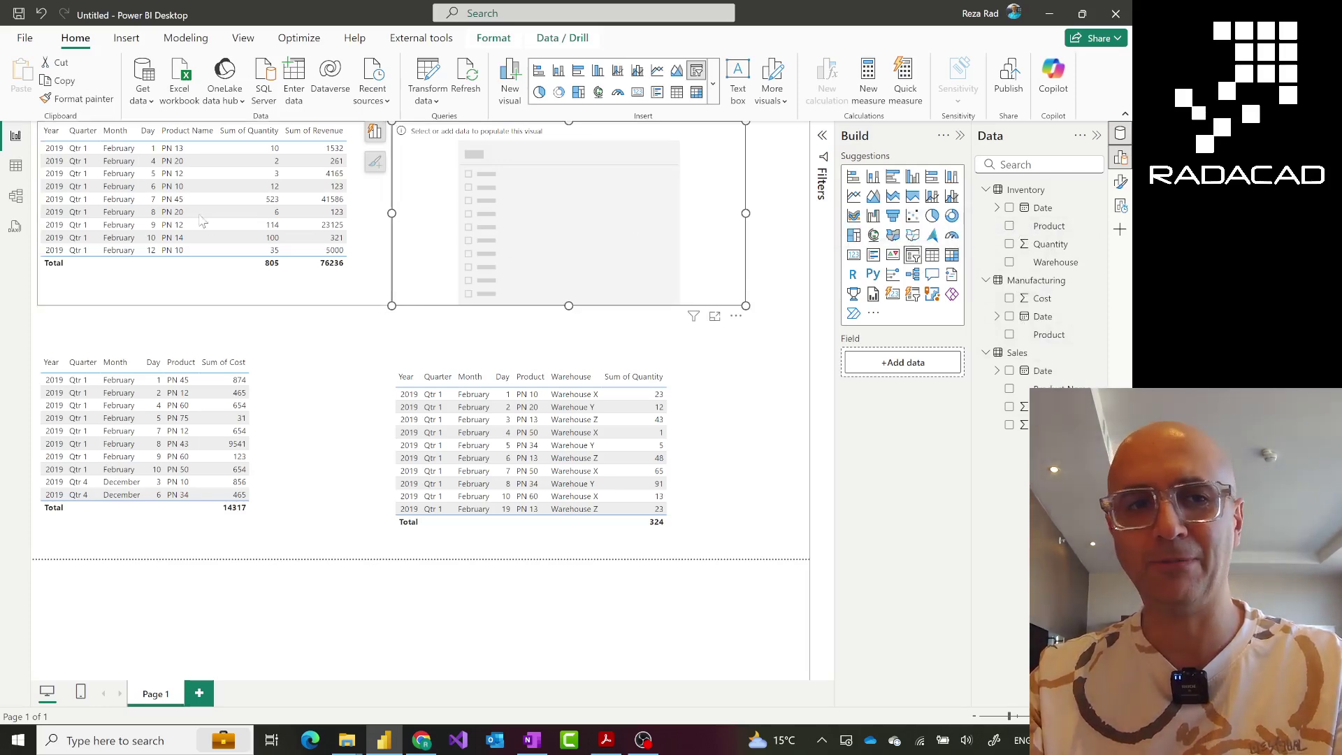
# Step: In the data model diagram, move the Manufacturing table slightly lower between Inventory and Sales
pyautogui.click(15, 196)
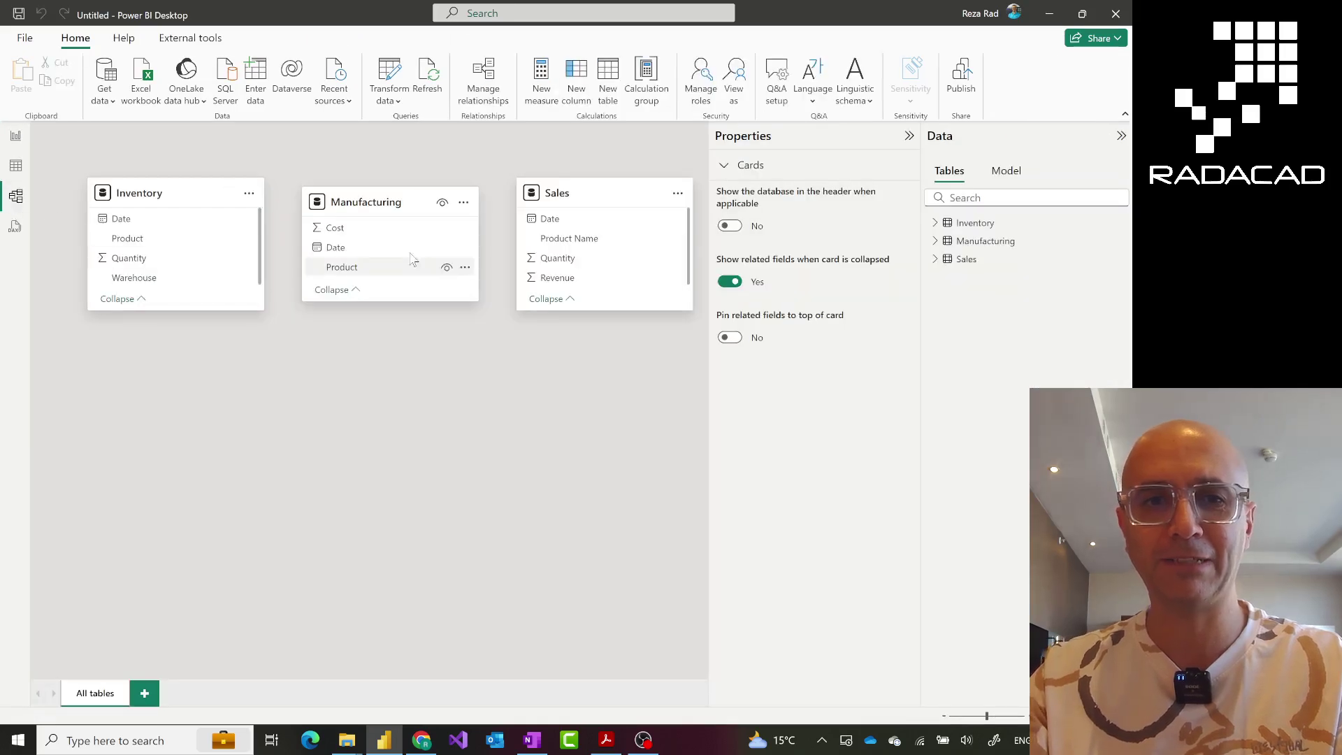
pyautogui.moveTo(402, 207)
pyautogui.mouseDown()
pyautogui.moveTo(411, 302)
pyautogui.moveTo(395, 374)
pyautogui.moveTo(413, 402)
pyautogui.moveTo(439, 292)
pyautogui.moveTo(414, 225)
pyautogui.mouseUp()
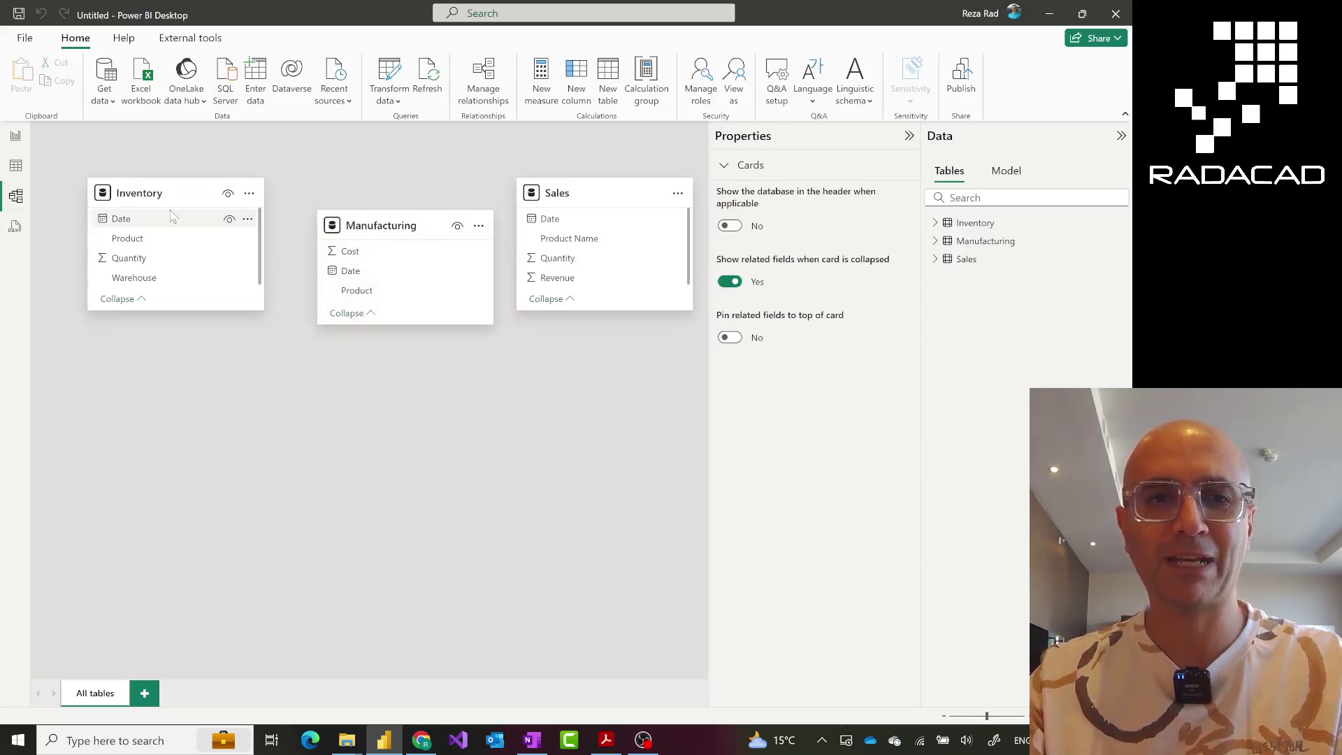
# Step: Relate Inventory Product to Manufacturing Product as many-to-many with cross-filtering in both directions, and move the Manufacturing table lower in the diagram
pyautogui.moveTo(139, 241); pyautogui.dragTo(362, 290)
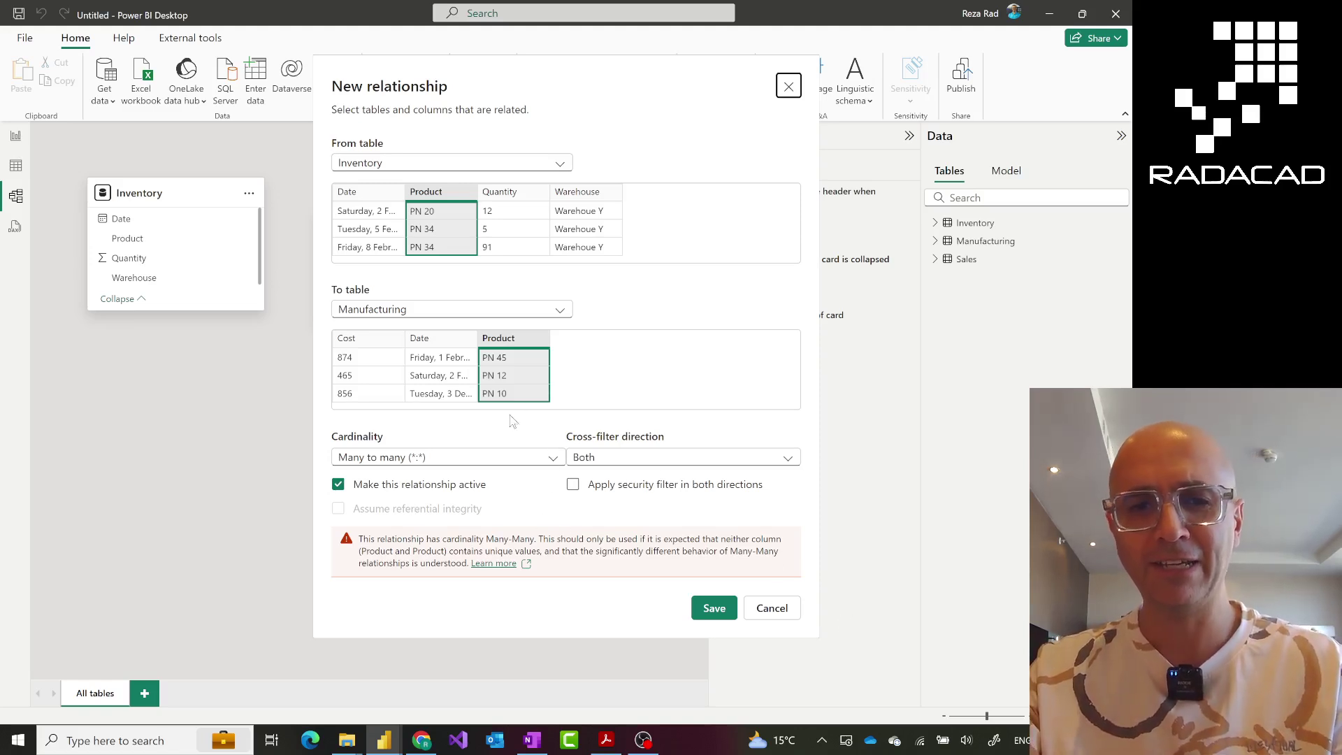
pyautogui.click(709, 610)
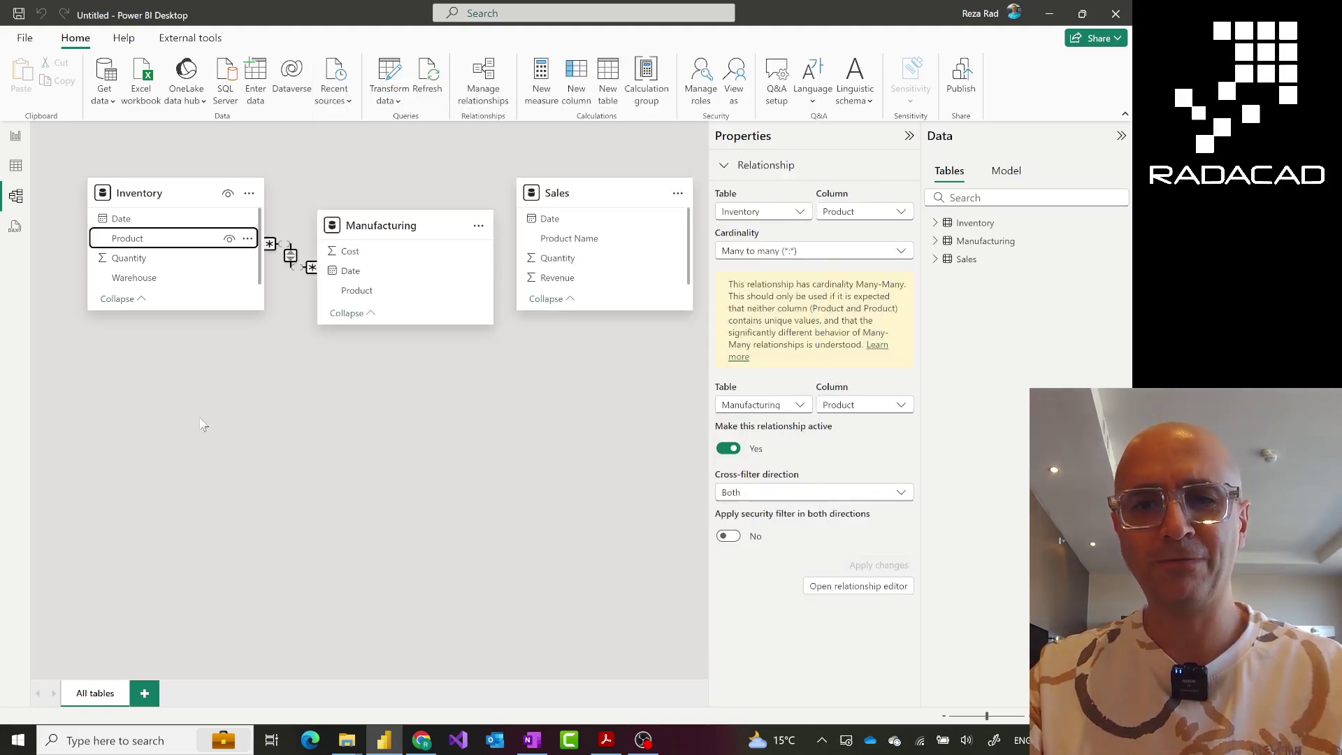
pyautogui.moveTo(413, 231); pyautogui.dragTo(419, 375)
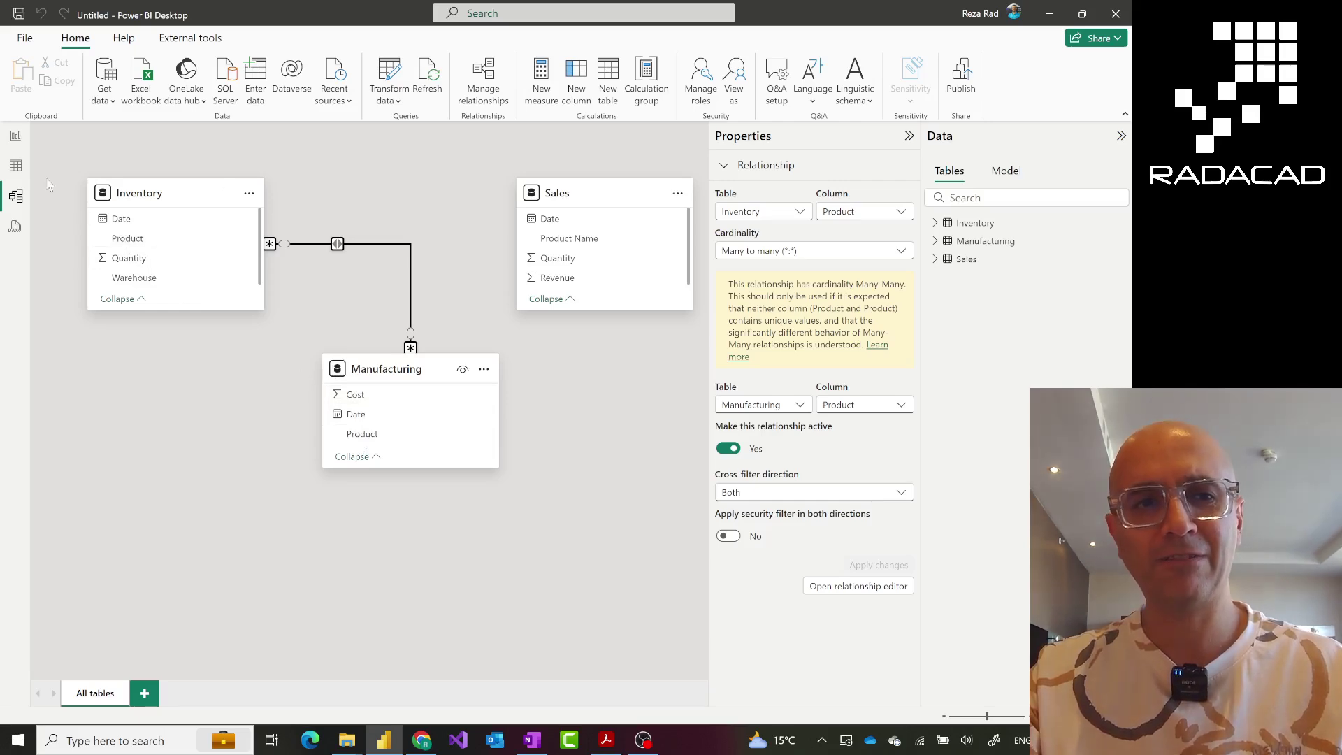
# Step: On the report page, narrow the empty slicer from its left side and move the Manufacturing table visual slightly lower
pyautogui.click(18, 143)
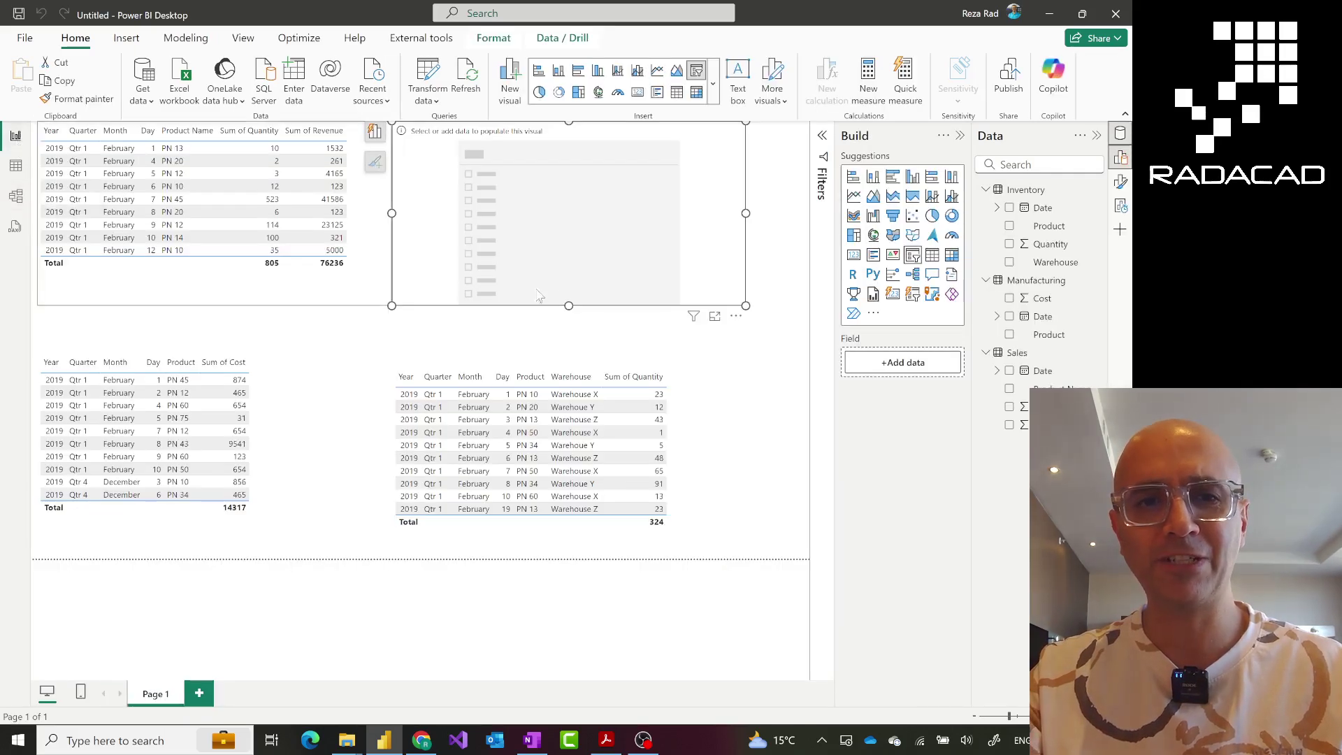
pyautogui.moveTo(392, 306); pyautogui.dragTo(474, 313)
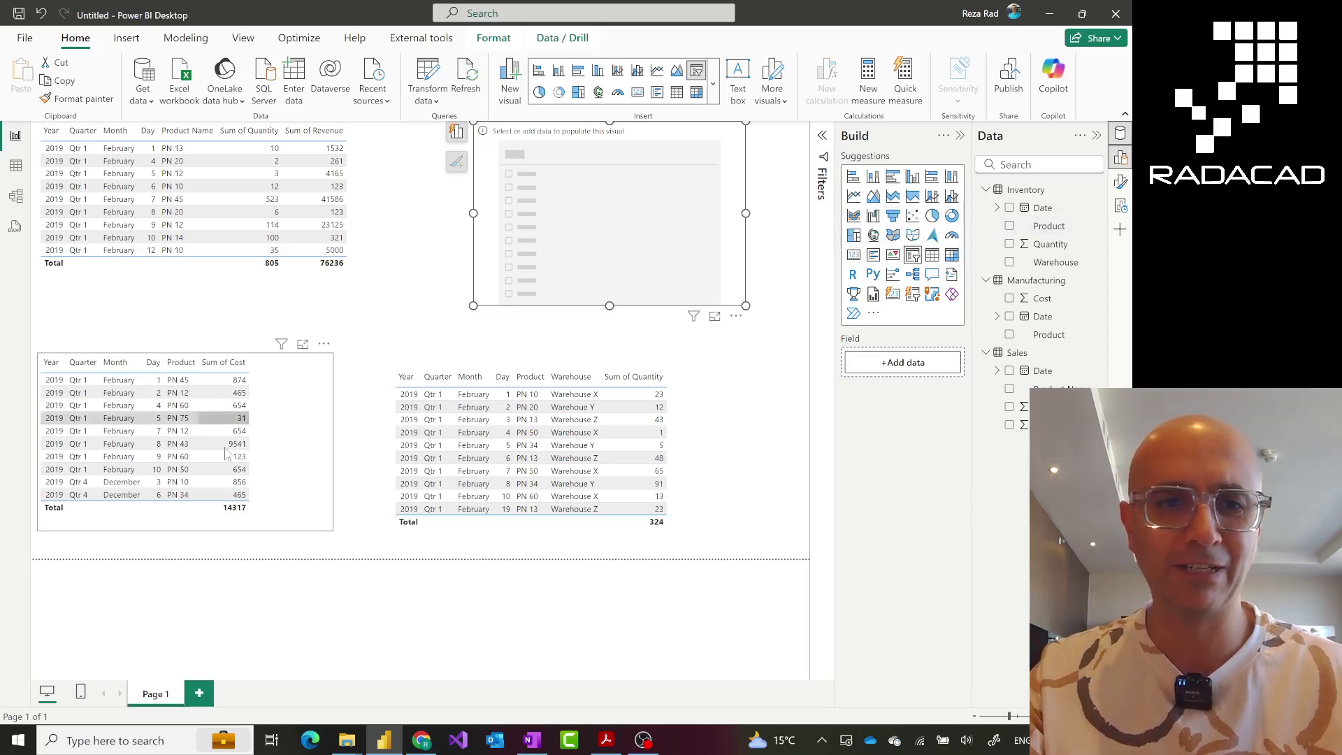
pyautogui.click(298, 422)
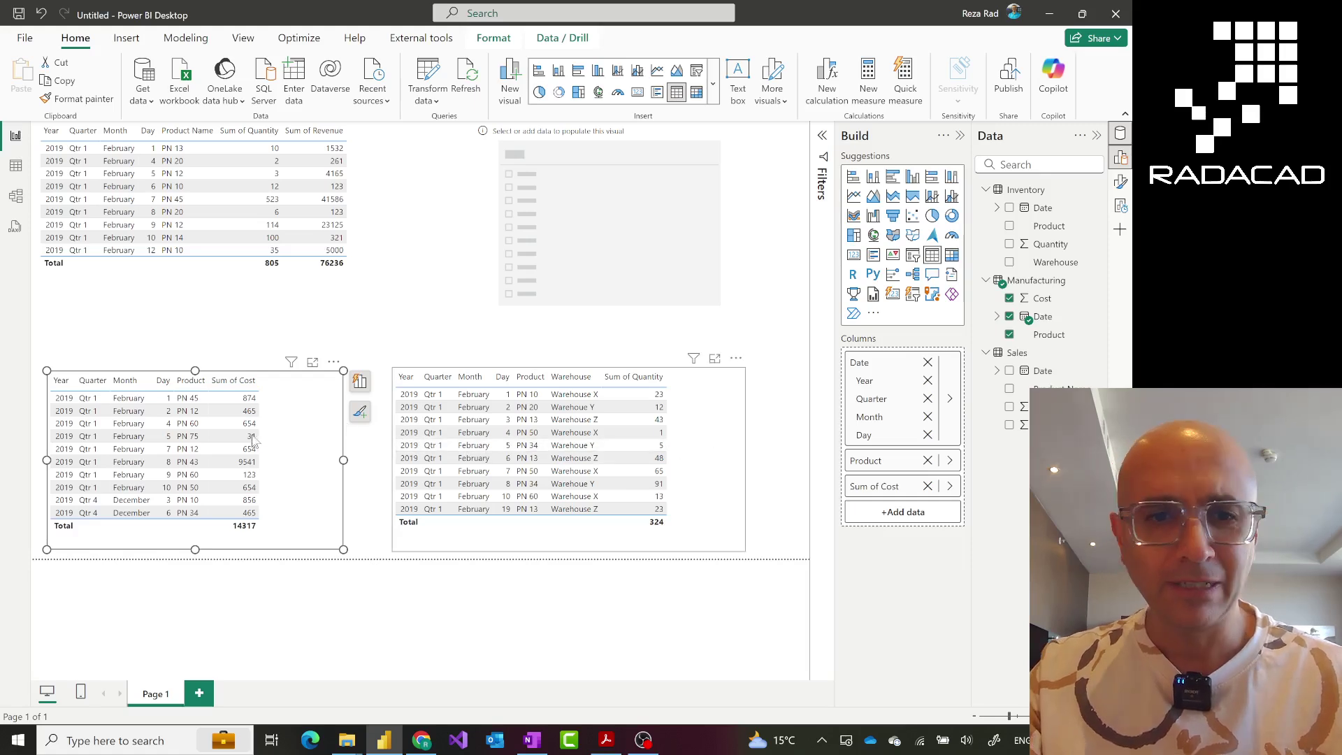
# Step: Fill the slicer with Product from Inventory, and test filtering the visuals by PN 34 before clearing the selection
pyautogui.click(727, 476)
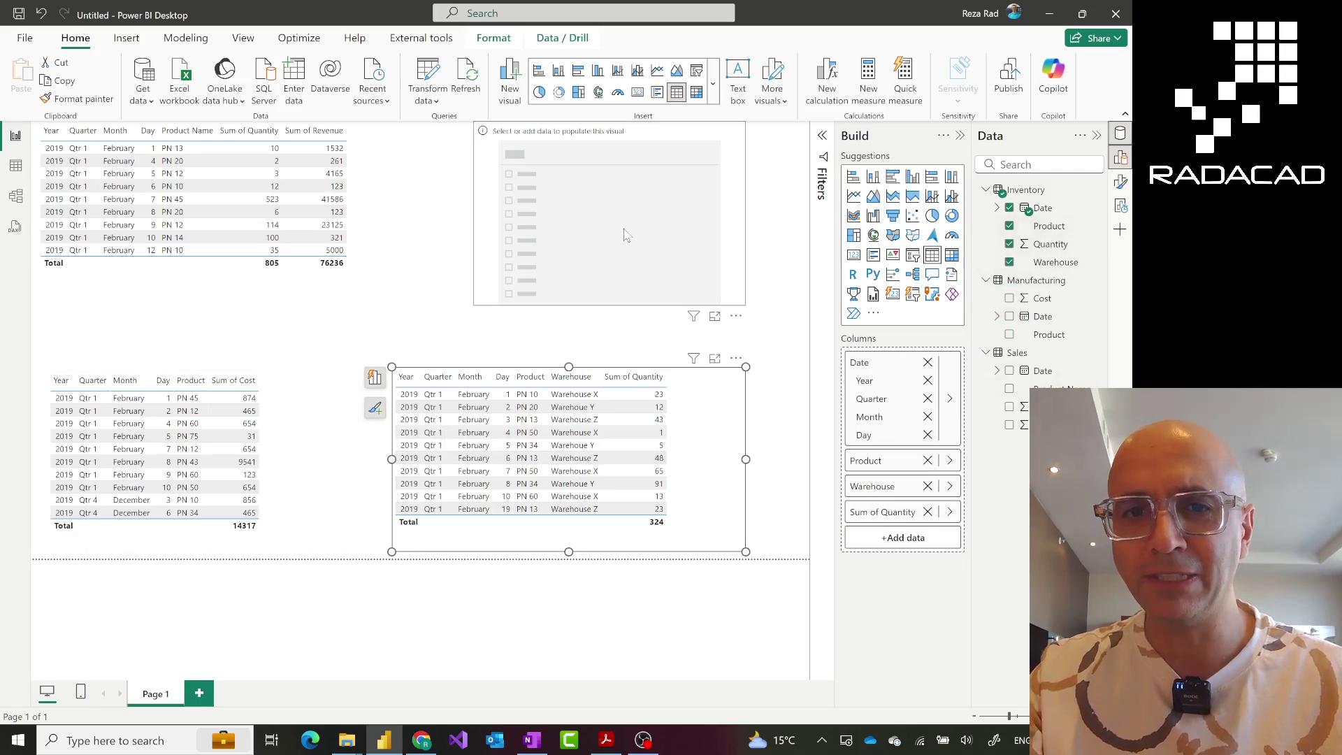
pyautogui.click(732, 223)
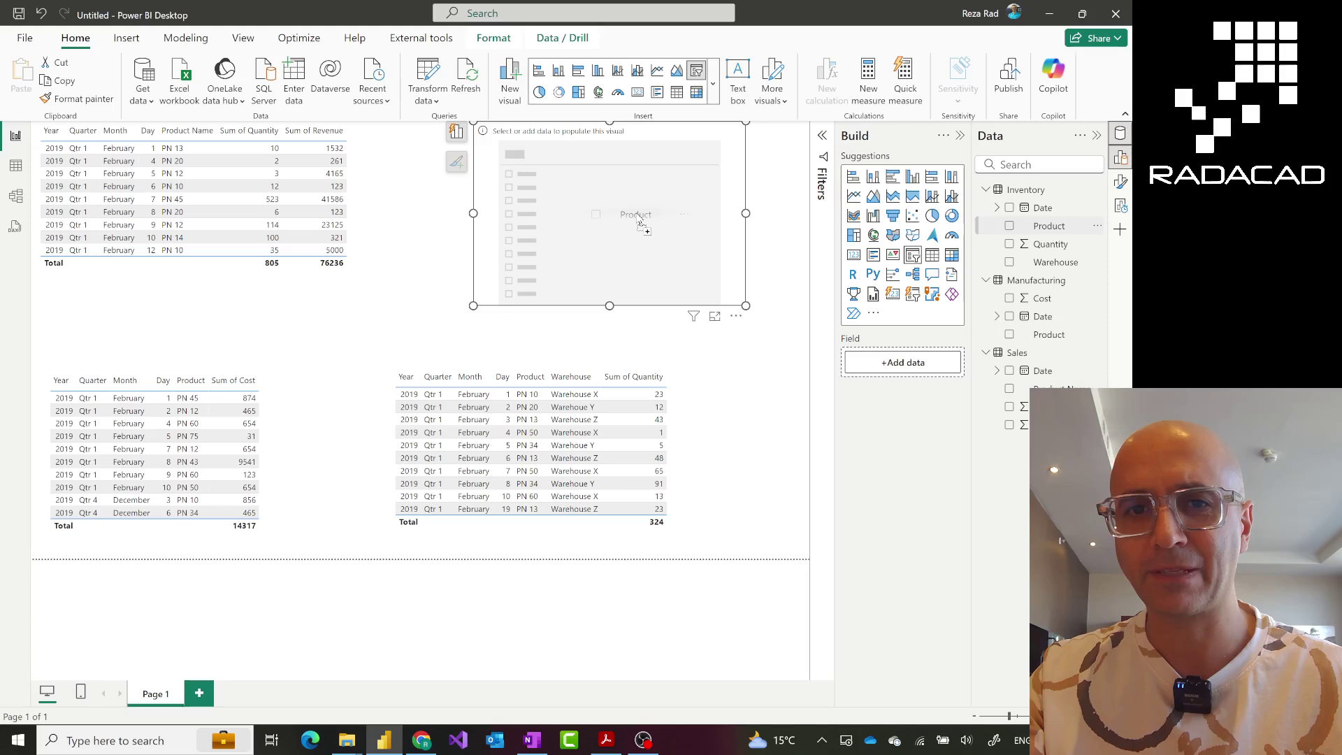
pyautogui.moveTo(637, 221); pyautogui.dragTo(639, 219)
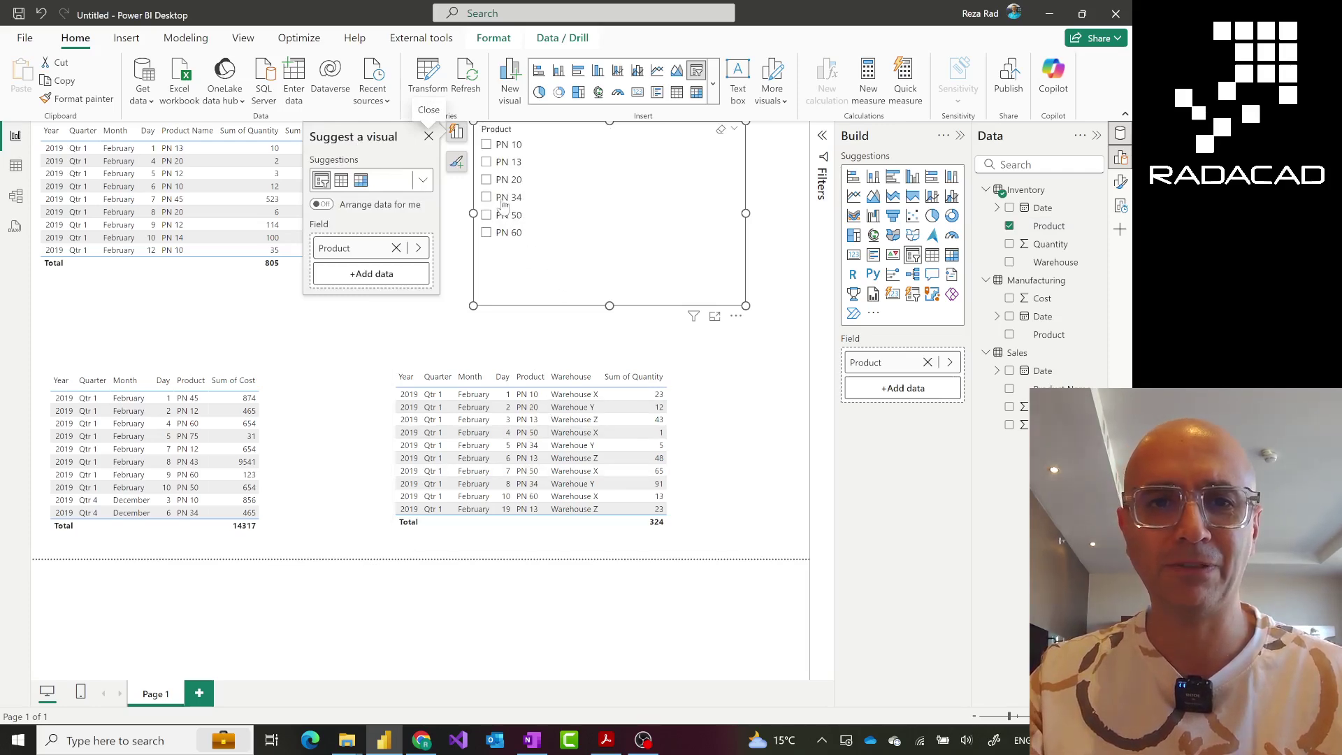
pyautogui.click(504, 204)
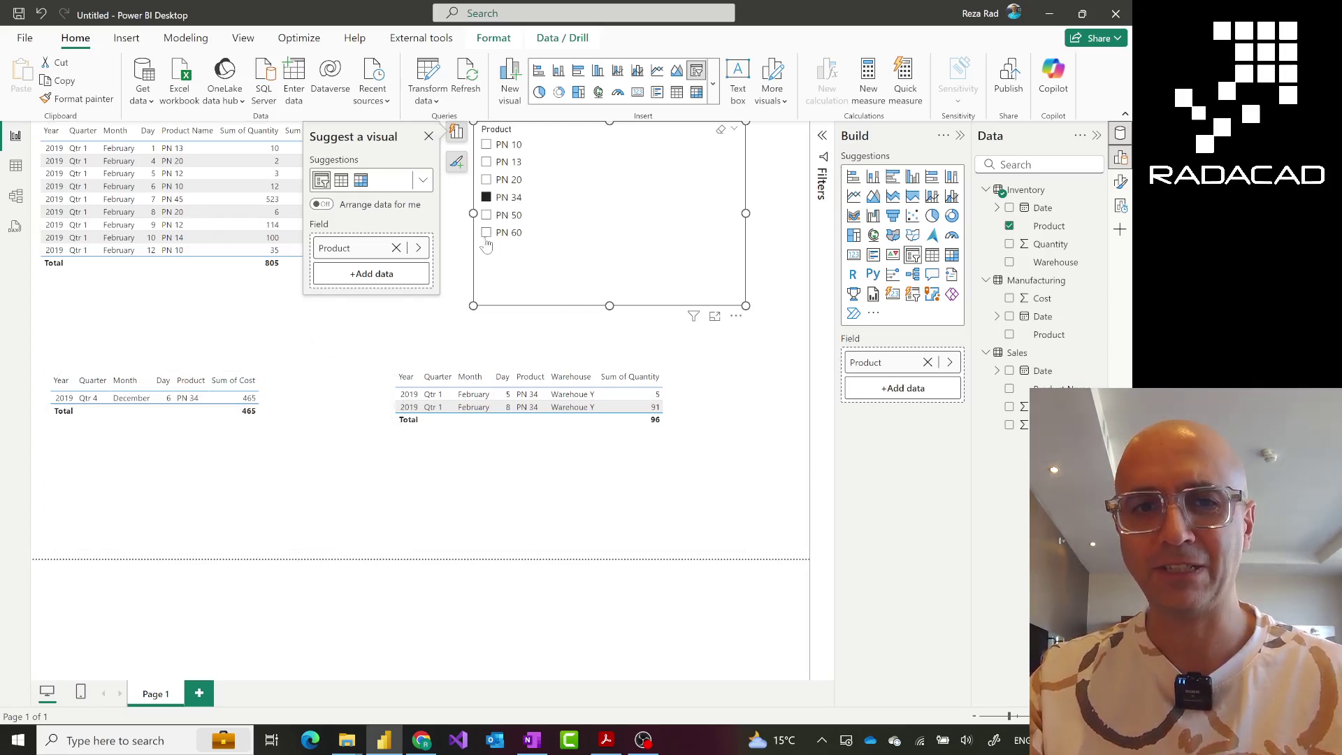
pyautogui.click(498, 202)
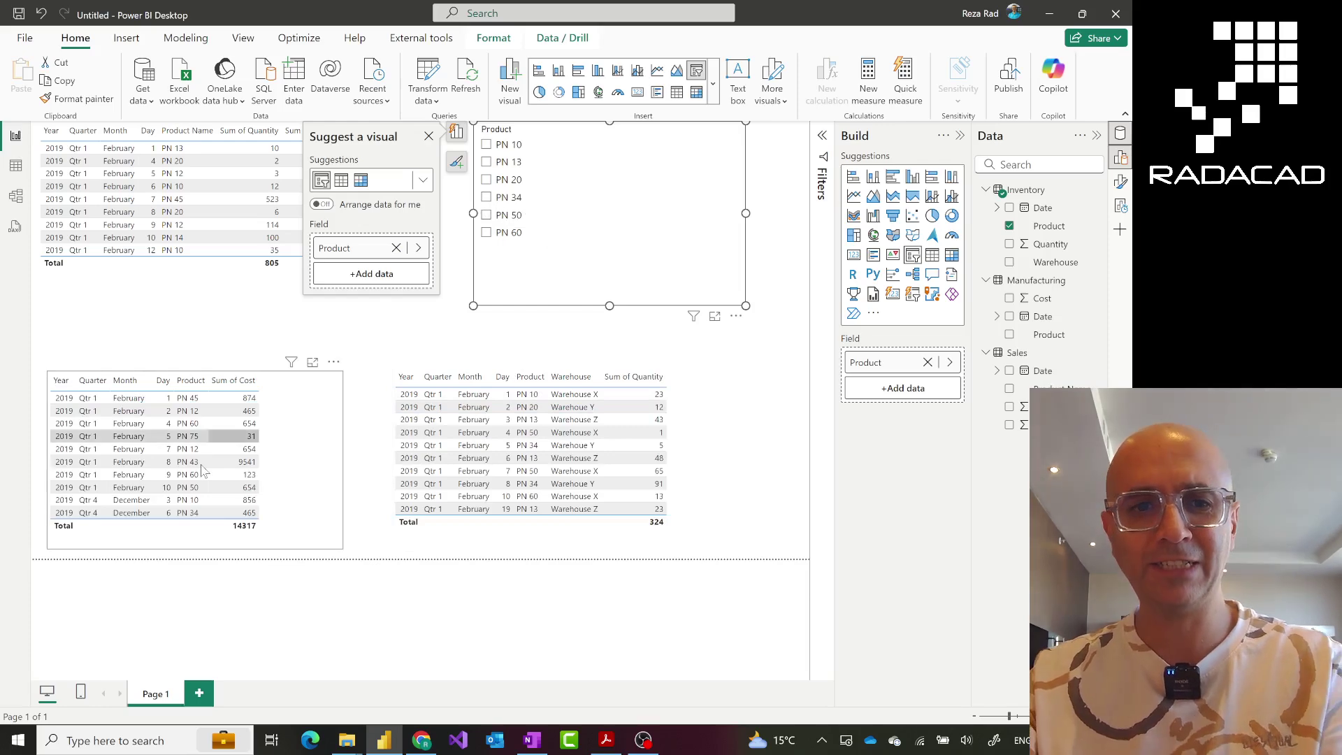
# Step: Launch ZoomIt, magnify the report, and box PN 75 in the Manufacturing visual and the Product column in the Inventory visual
pyautogui.click(126, 743)
pyautogui.write('zoomit')
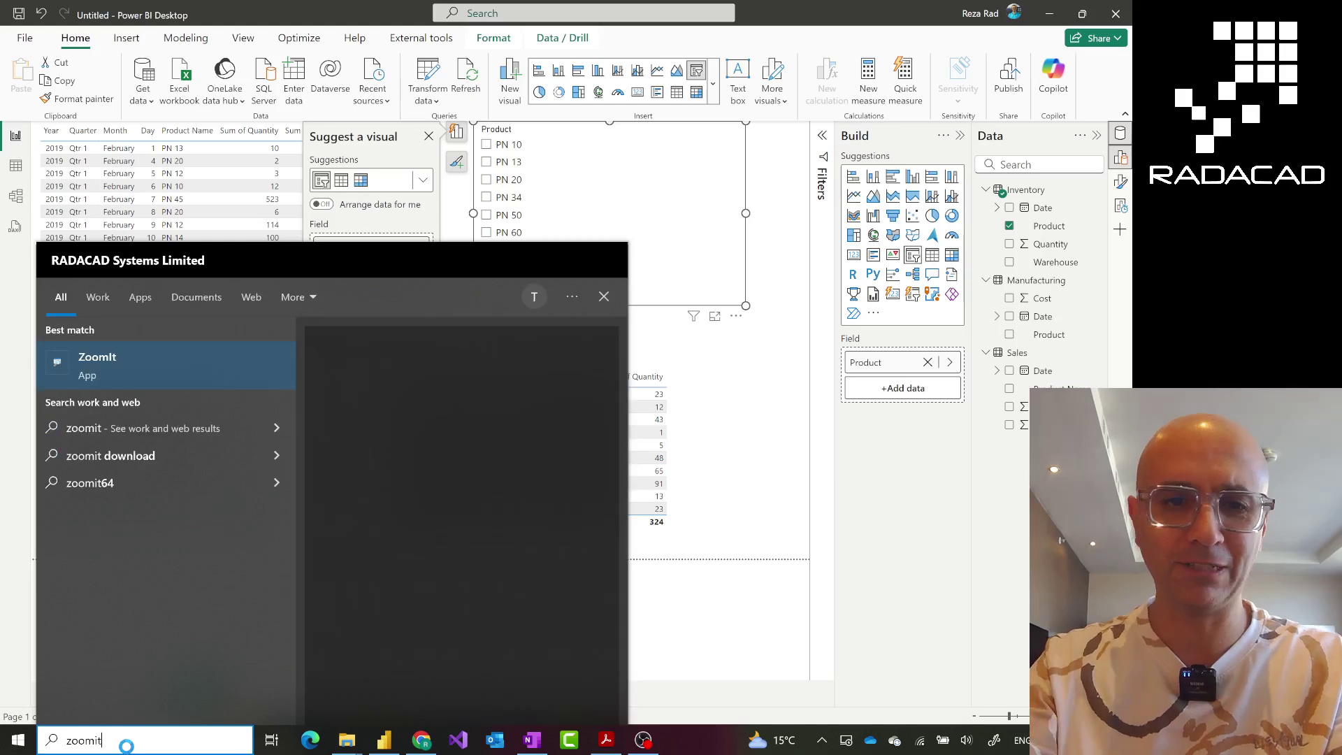
pyautogui.press('Return')
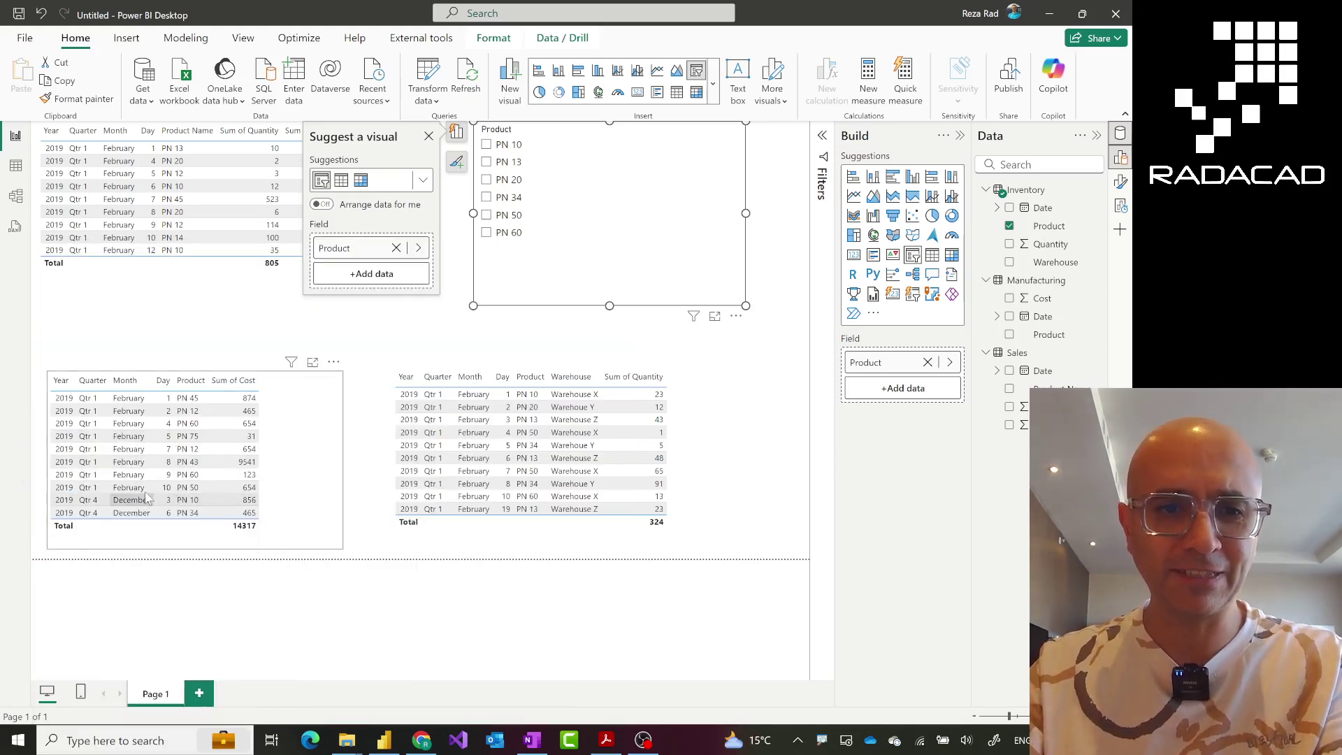
pyautogui.hotkey('ctrl', '1')
pyautogui.moveTo(200, 378); pyautogui.dragTo(268, 406)
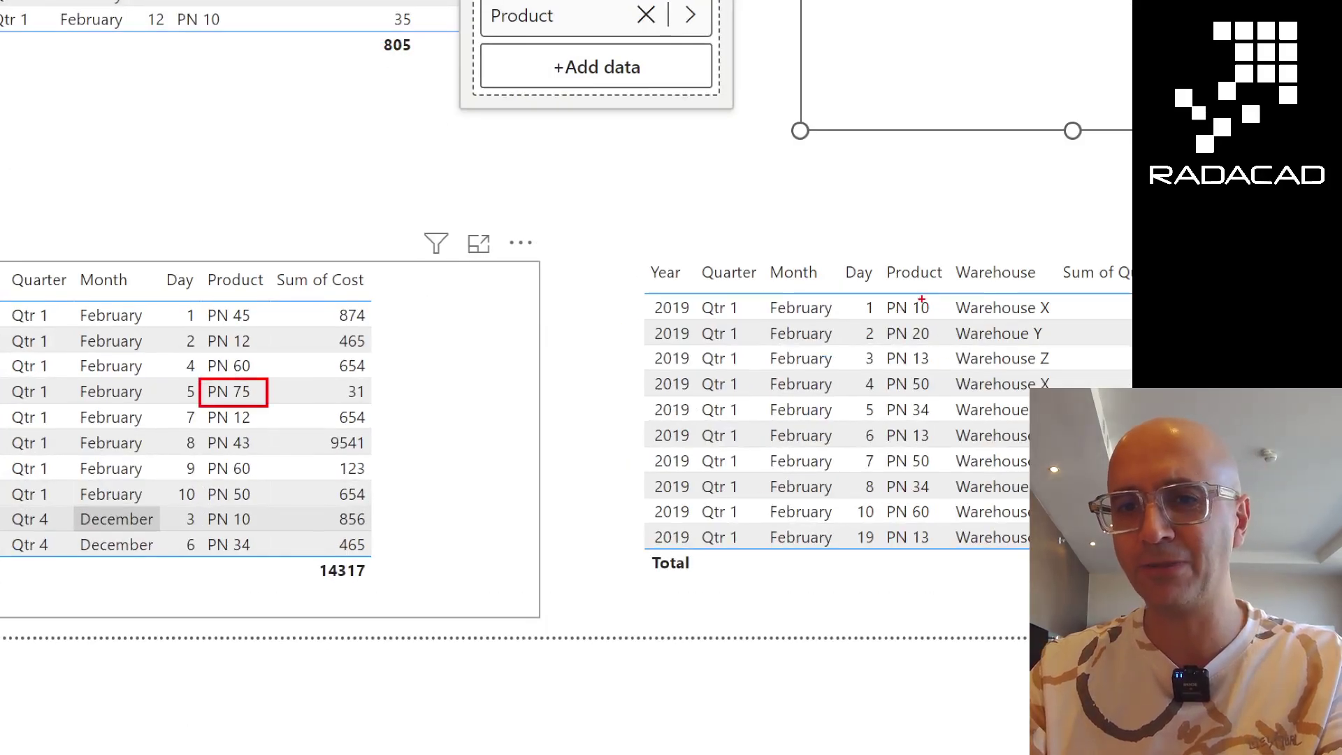
pyautogui.moveTo(859, 242)
pyautogui.mouseDown()
pyautogui.moveTo(932, 486)
pyautogui.moveTo(932, 635)
pyautogui.mouseUp()
pyautogui.press('Escape')
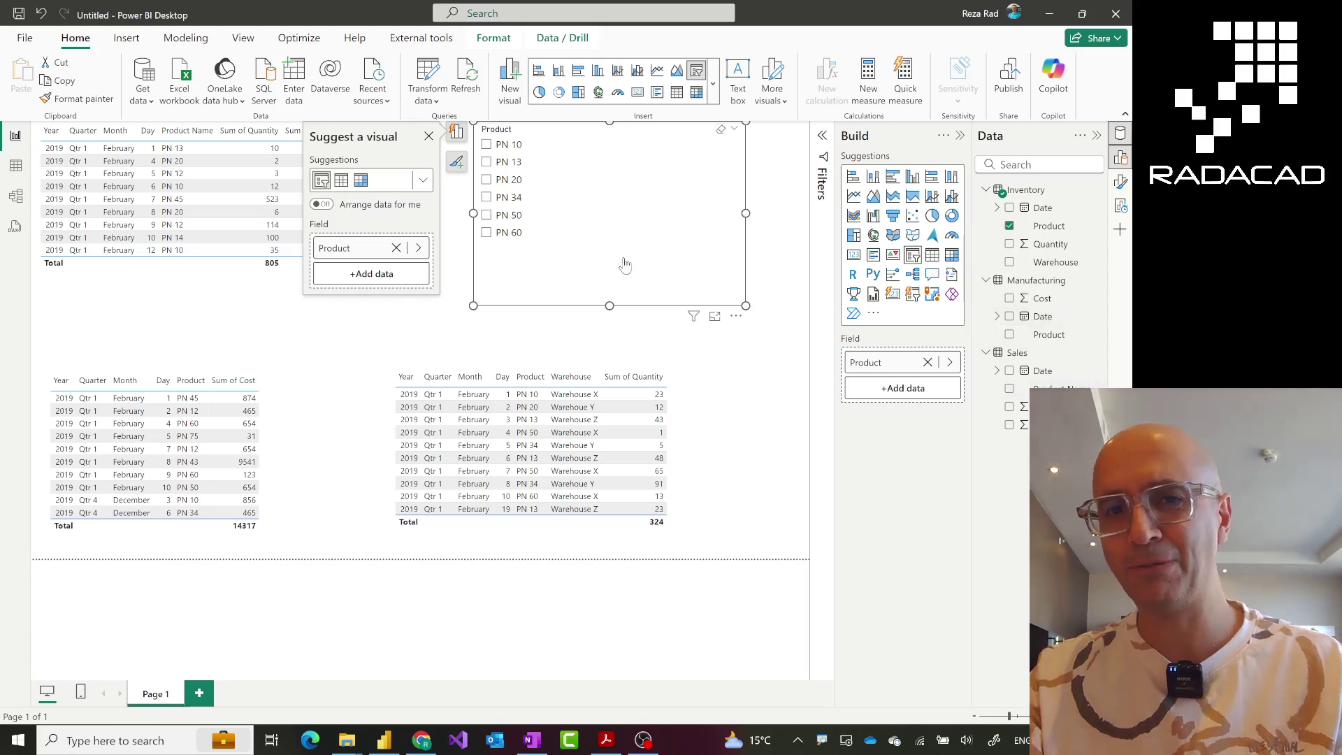
# Step: Move the Product slicer slightly lower on the report page beside the Sales table visual
pyautogui.moveTo(626, 269); pyautogui.dragTo(634, 291)
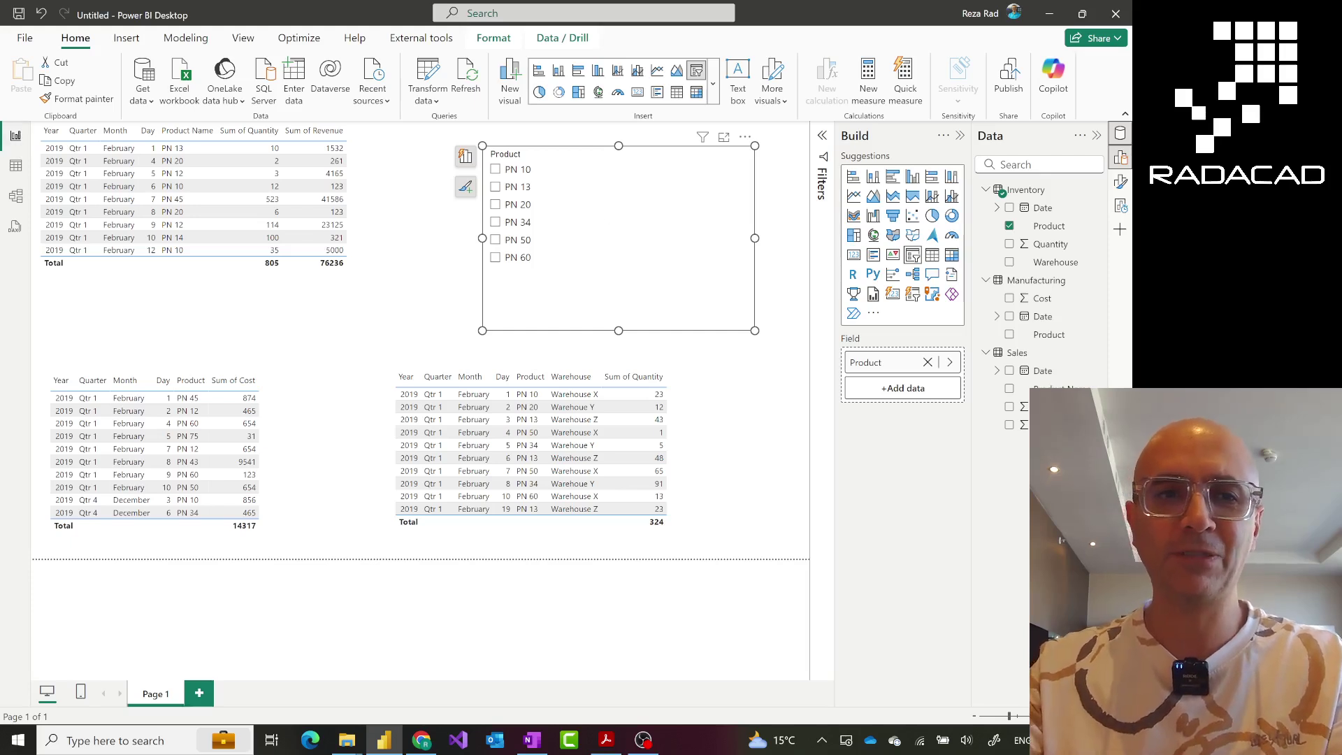
# Step: Delete the relationship between the Inventory and Manufacturing tables in the data model diagram
pyautogui.click(16, 199)
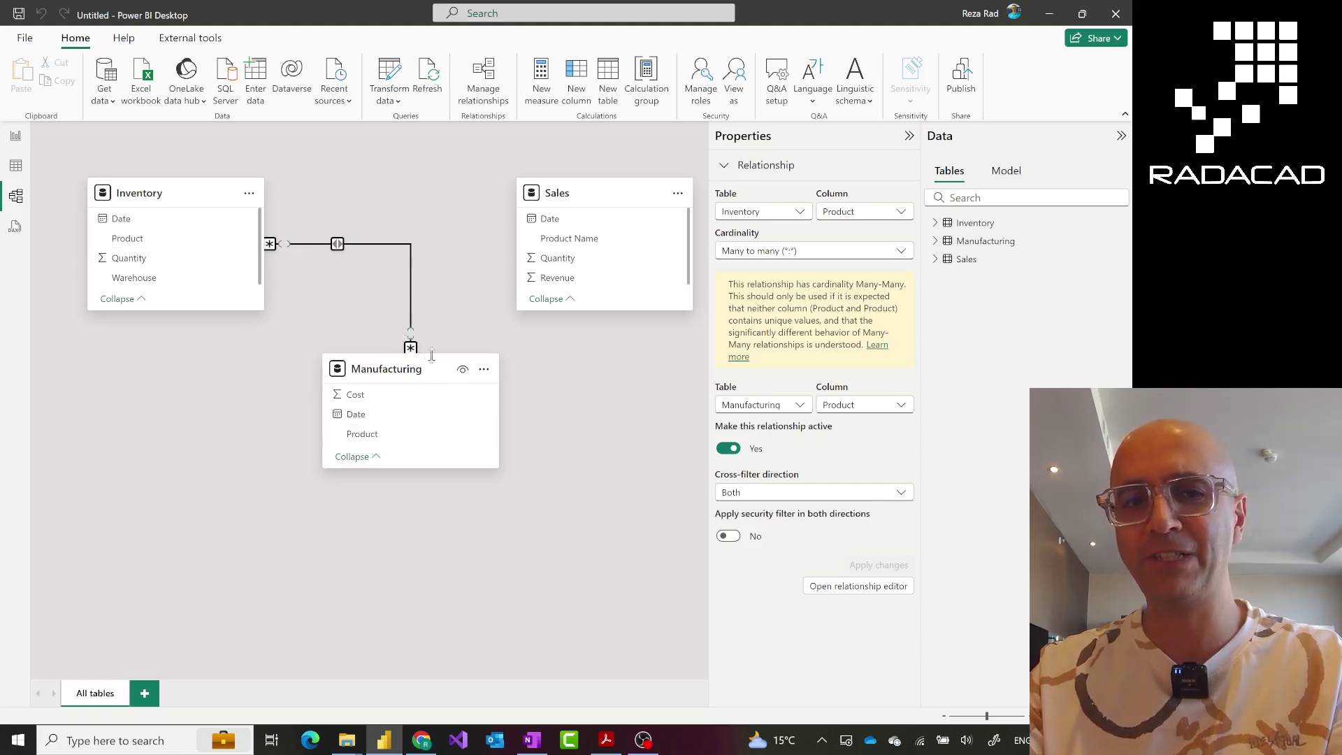
pyautogui.rightClick(413, 276)
pyautogui.click(440, 279)
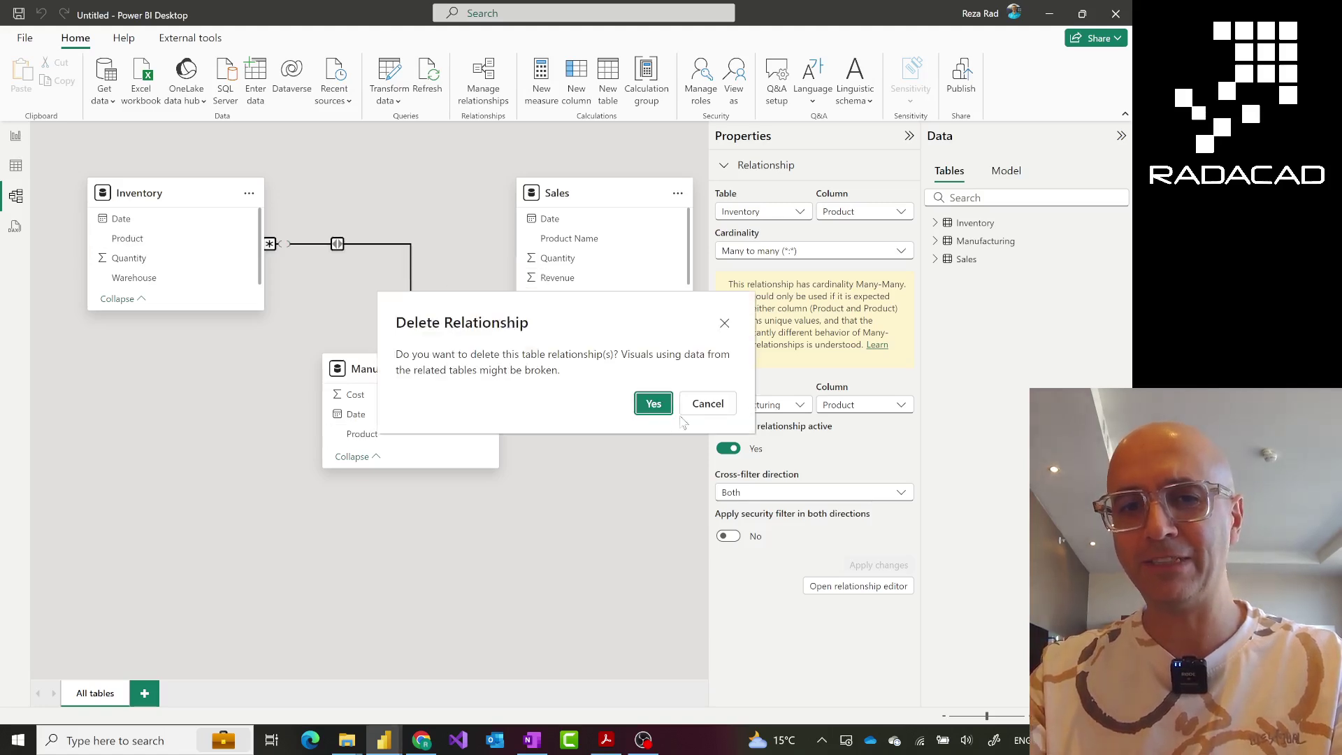
pyautogui.click(653, 403)
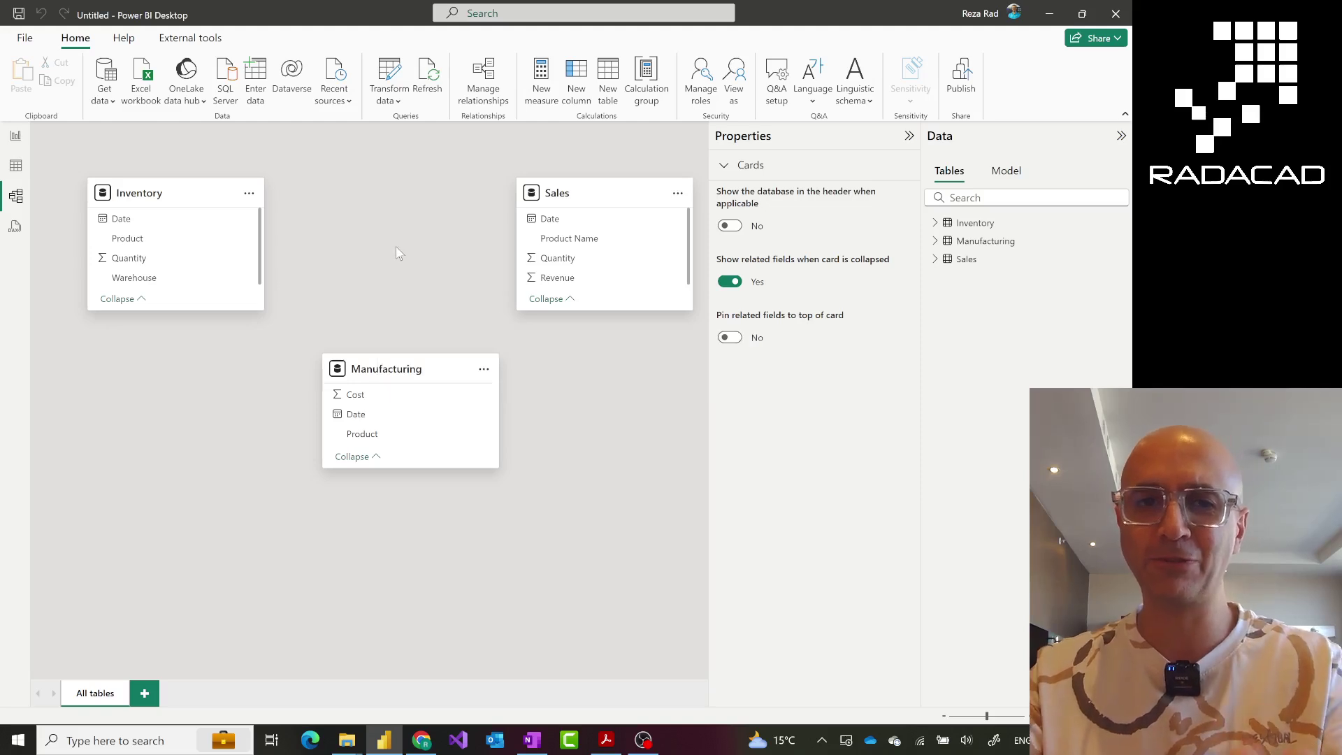
# Step: Open the Power Query Editor and rename the Product Name column of the Sales query to Product
pyautogui.click(390, 75)
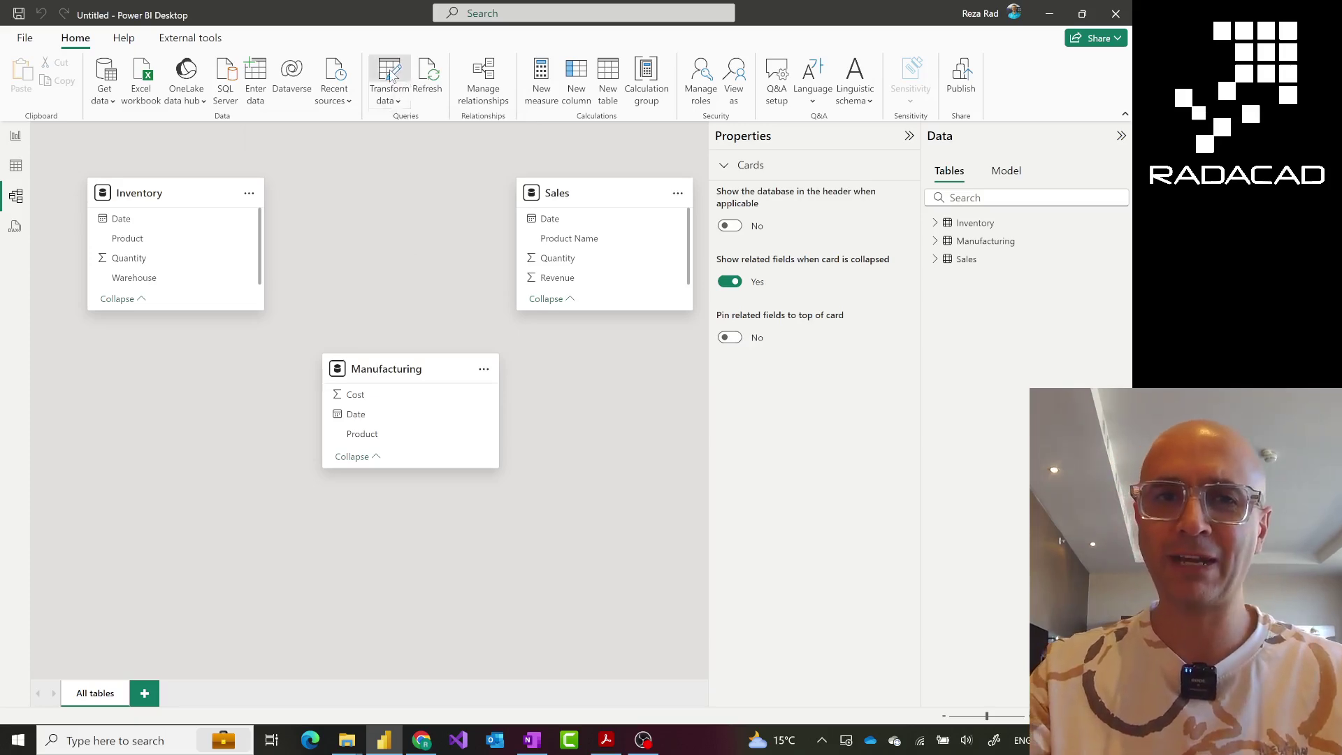
pyautogui.click(389, 73)
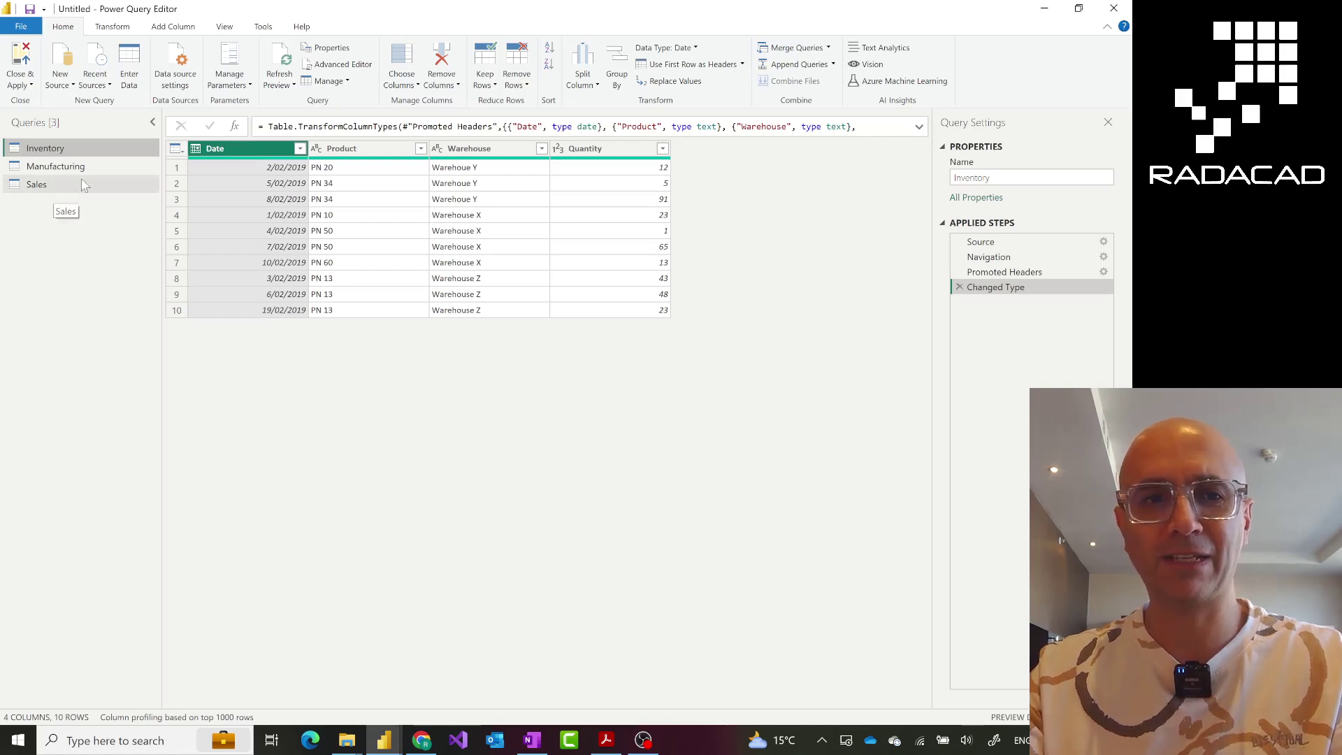
pyautogui.click(58, 170)
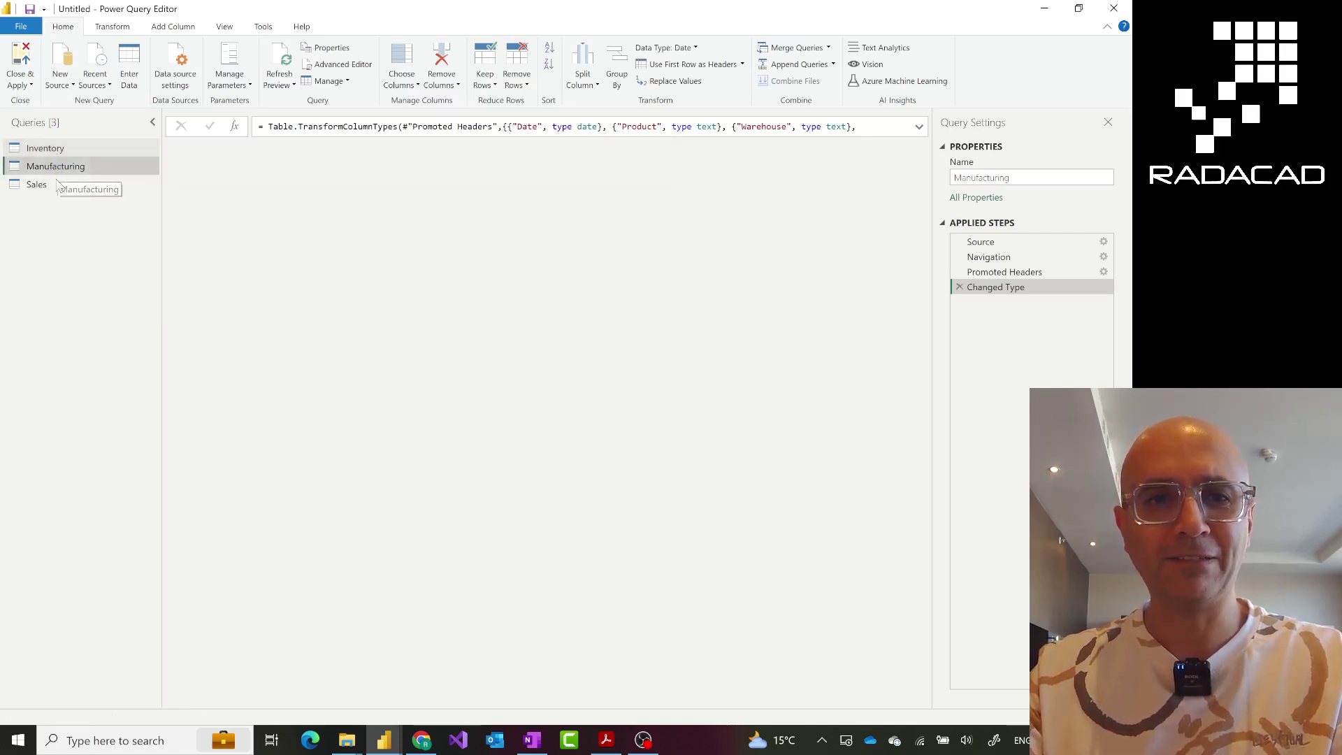
pyautogui.click(49, 186)
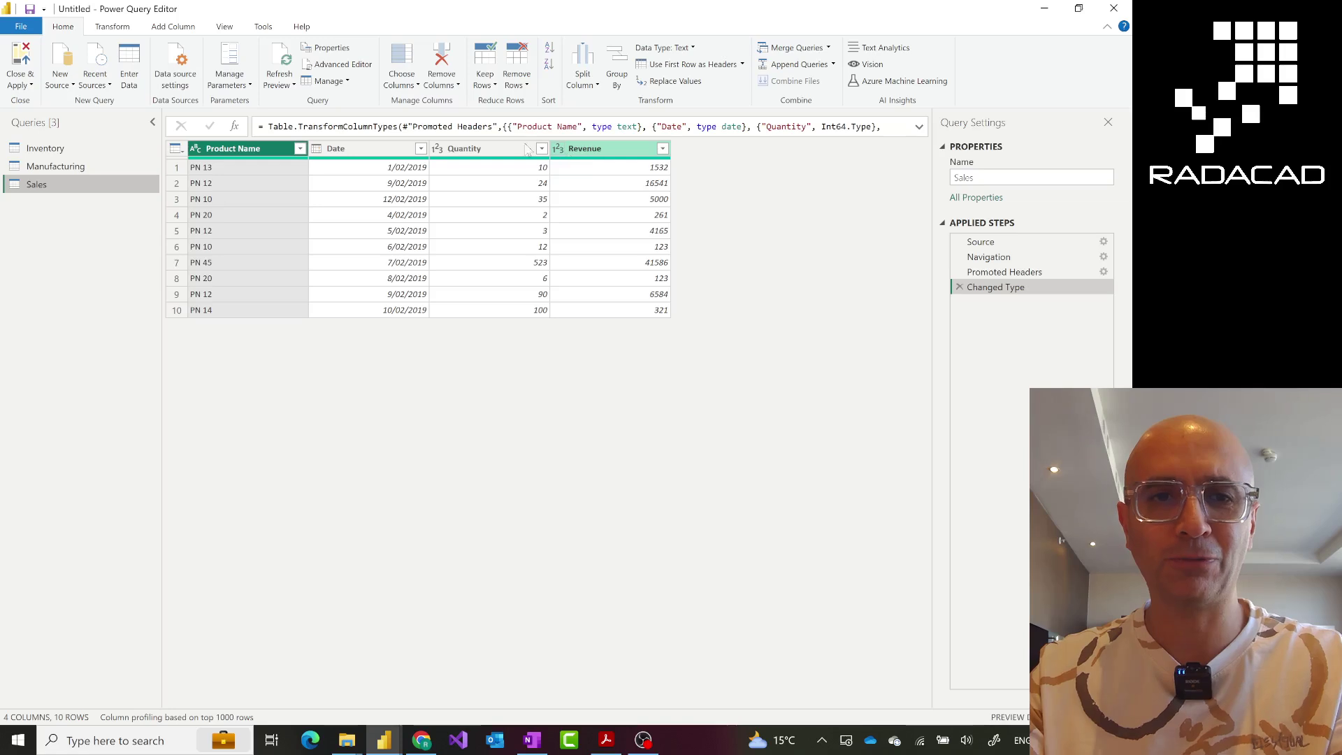
pyautogui.doubleClick(252, 149)
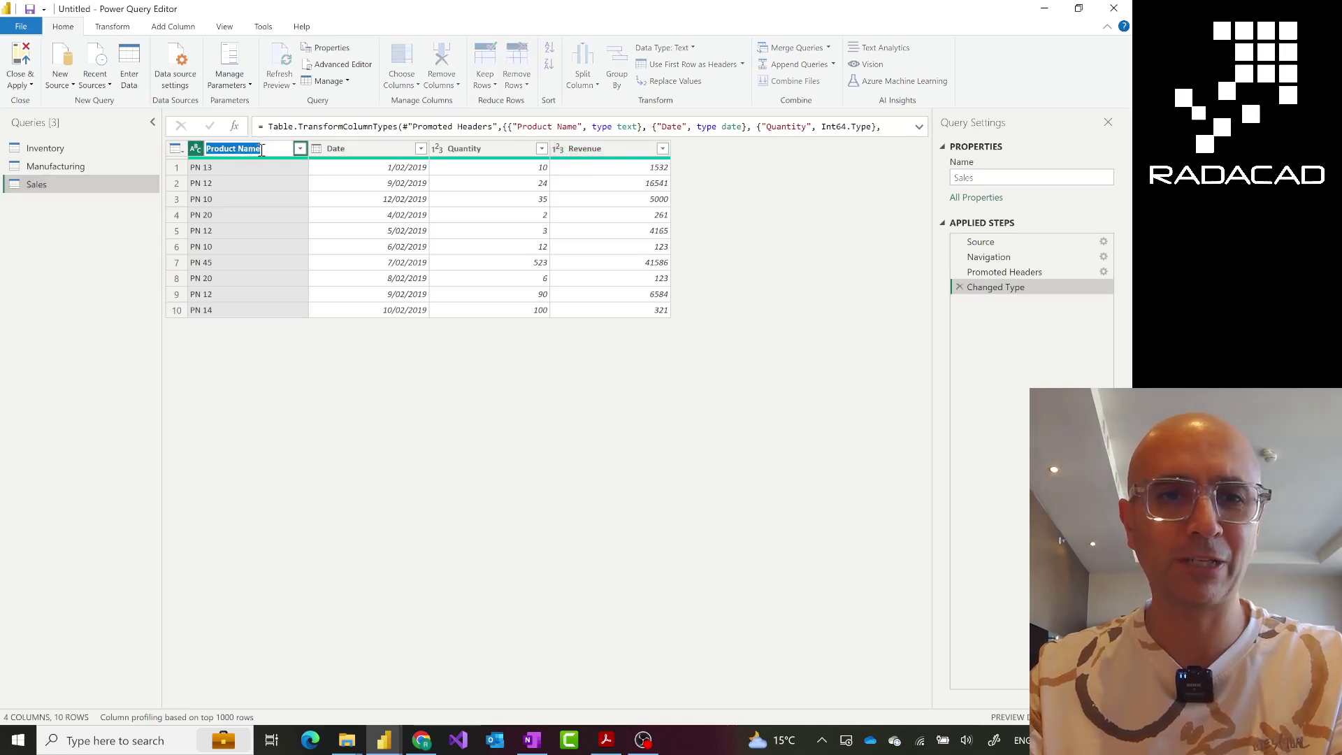
pyautogui.click(268, 149)
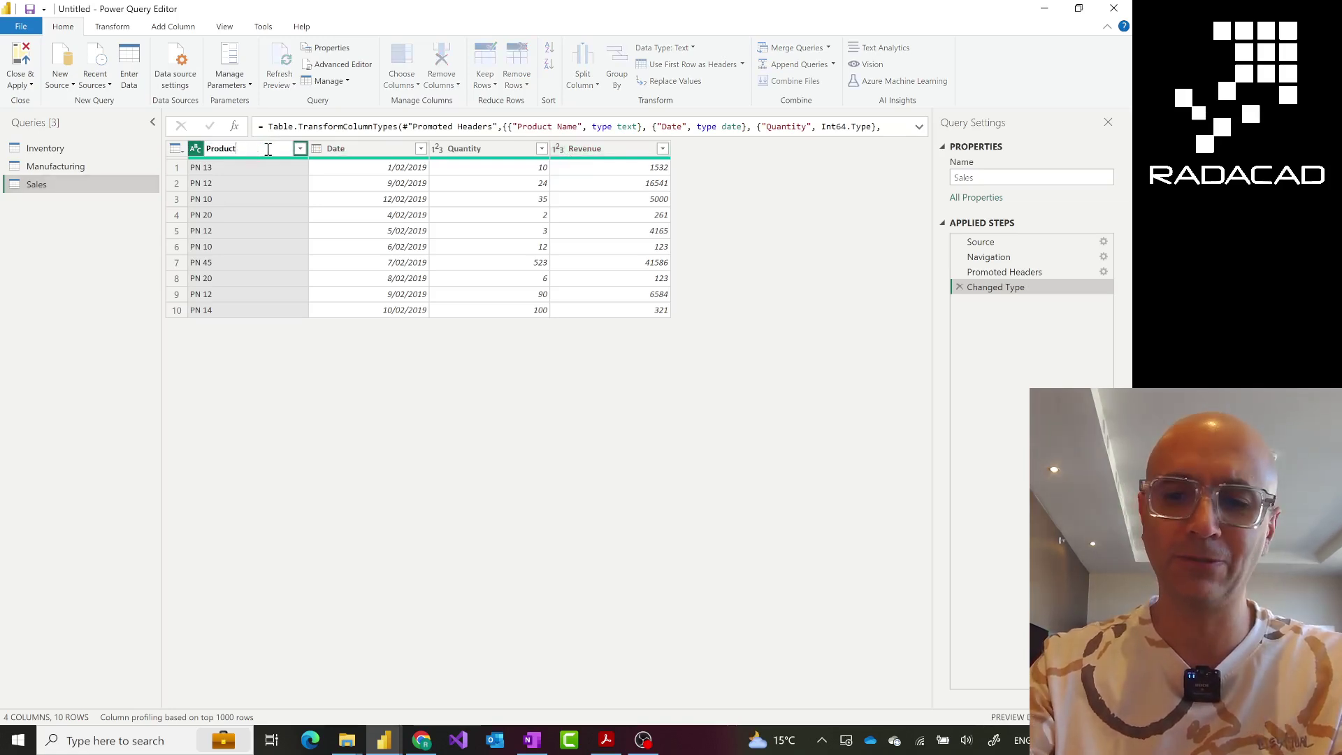
pyautogui.press('Return')
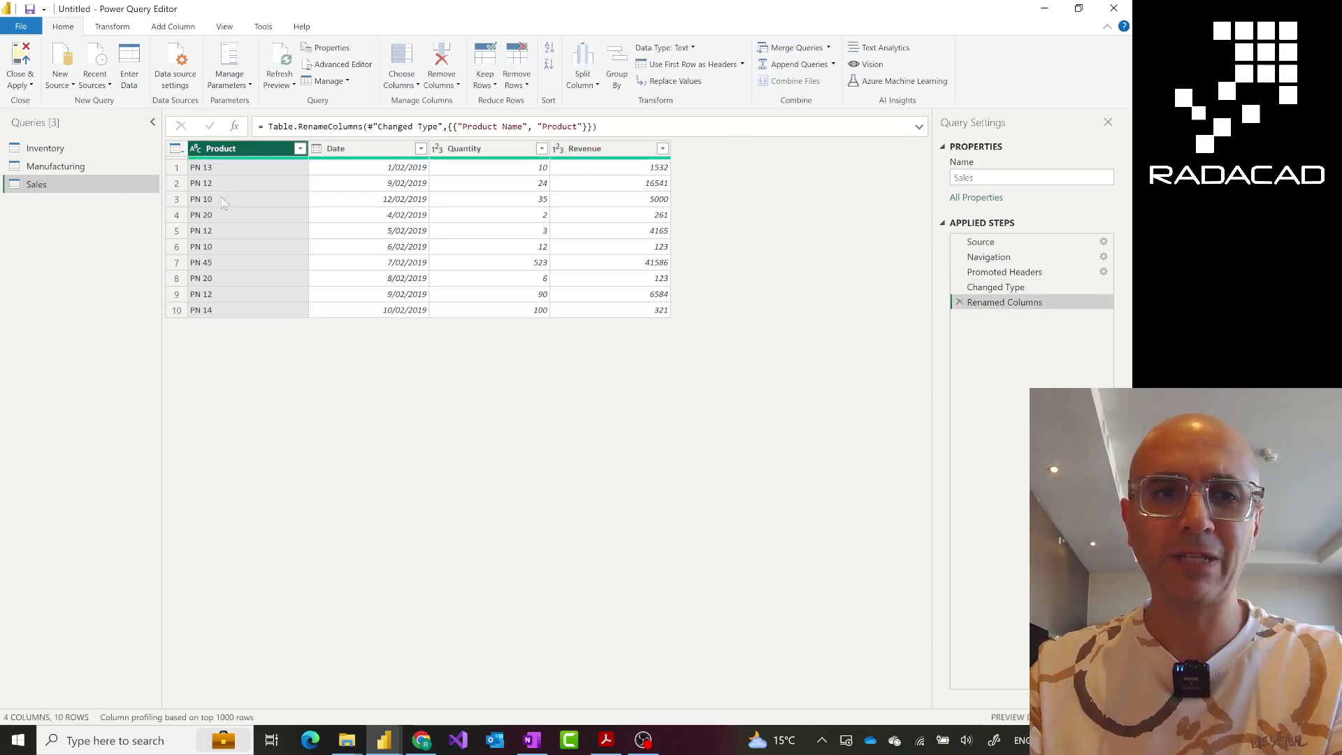
# Step: Append the Inventory, Manufacturing and Sales queries as a new query, starting from Inventory
pyautogui.click(64, 166)
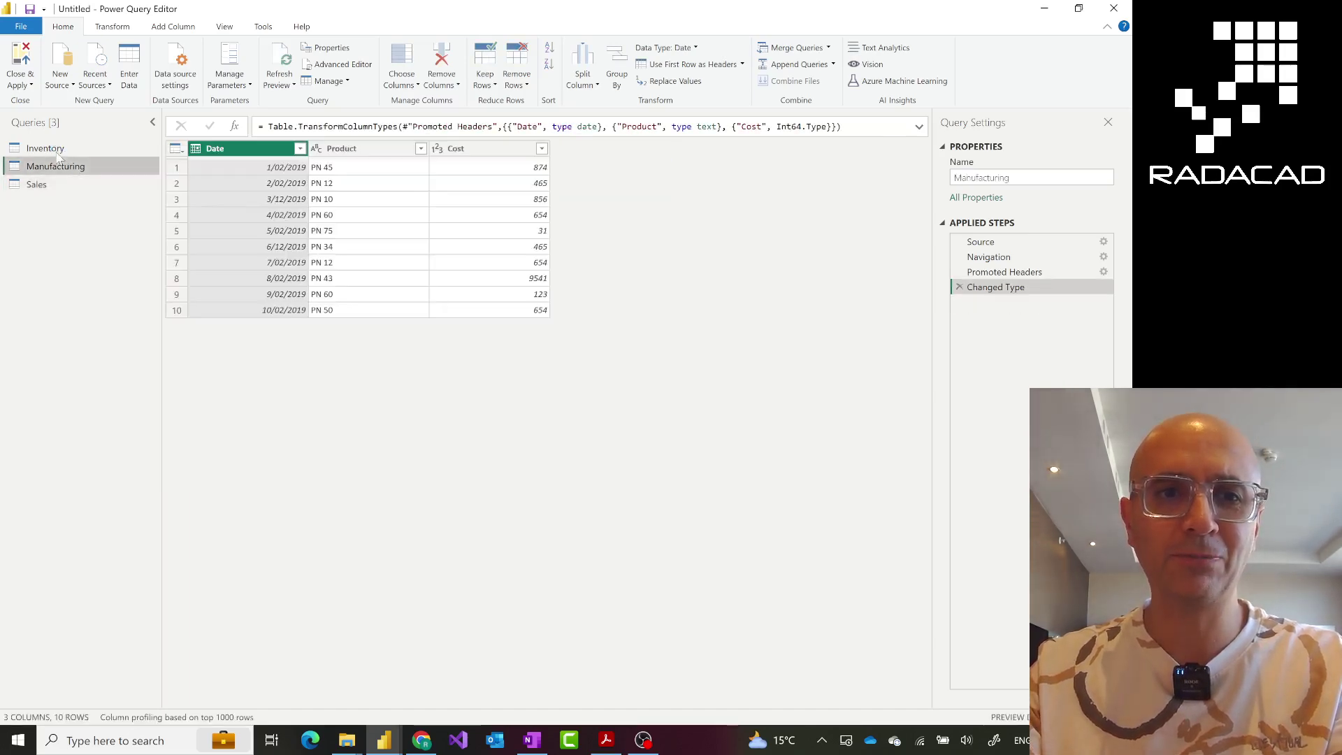
pyautogui.click(50, 149)
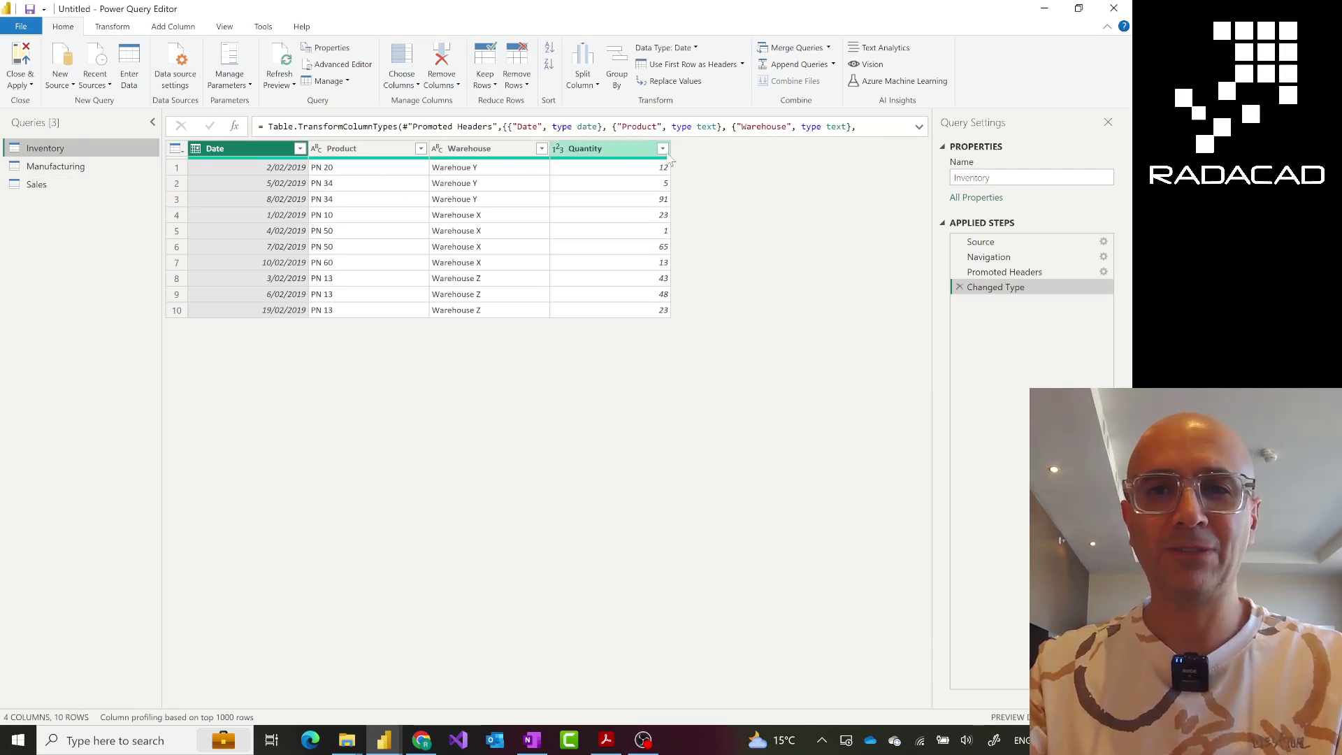
pyautogui.click(833, 66)
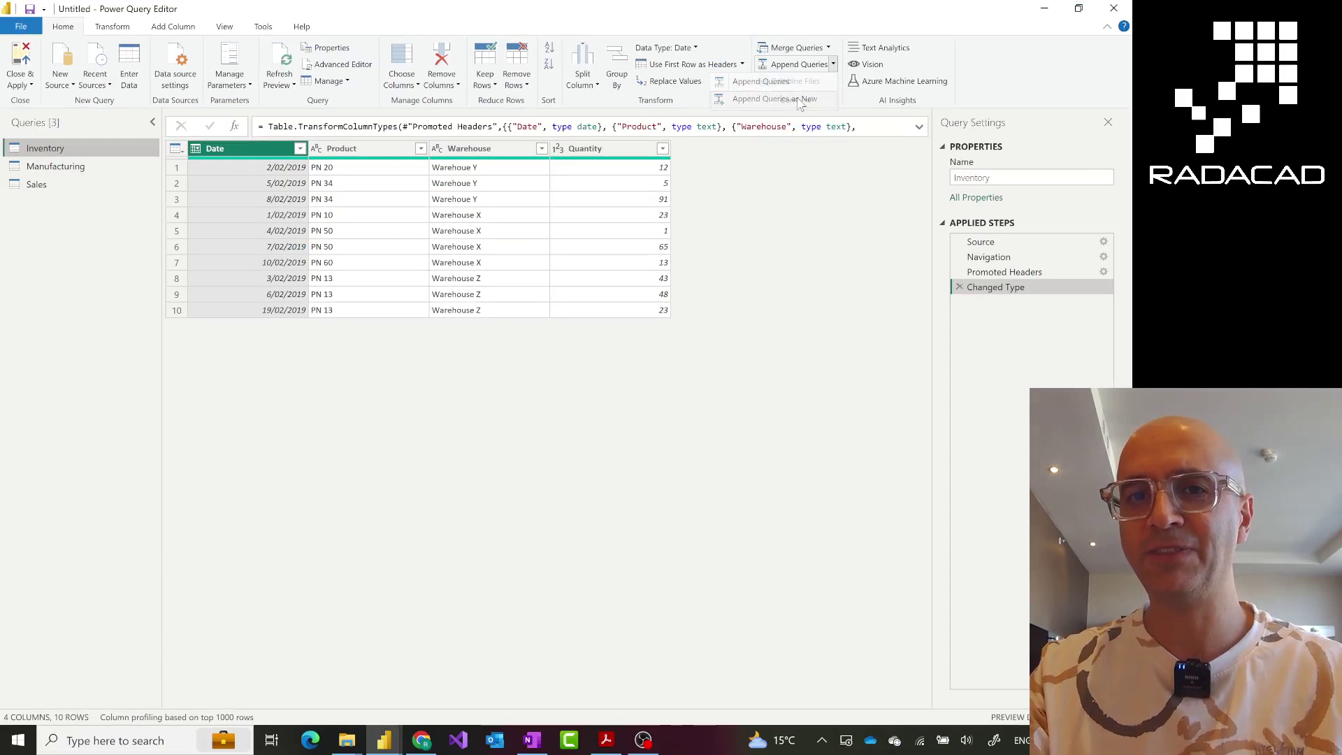
pyautogui.click(799, 100)
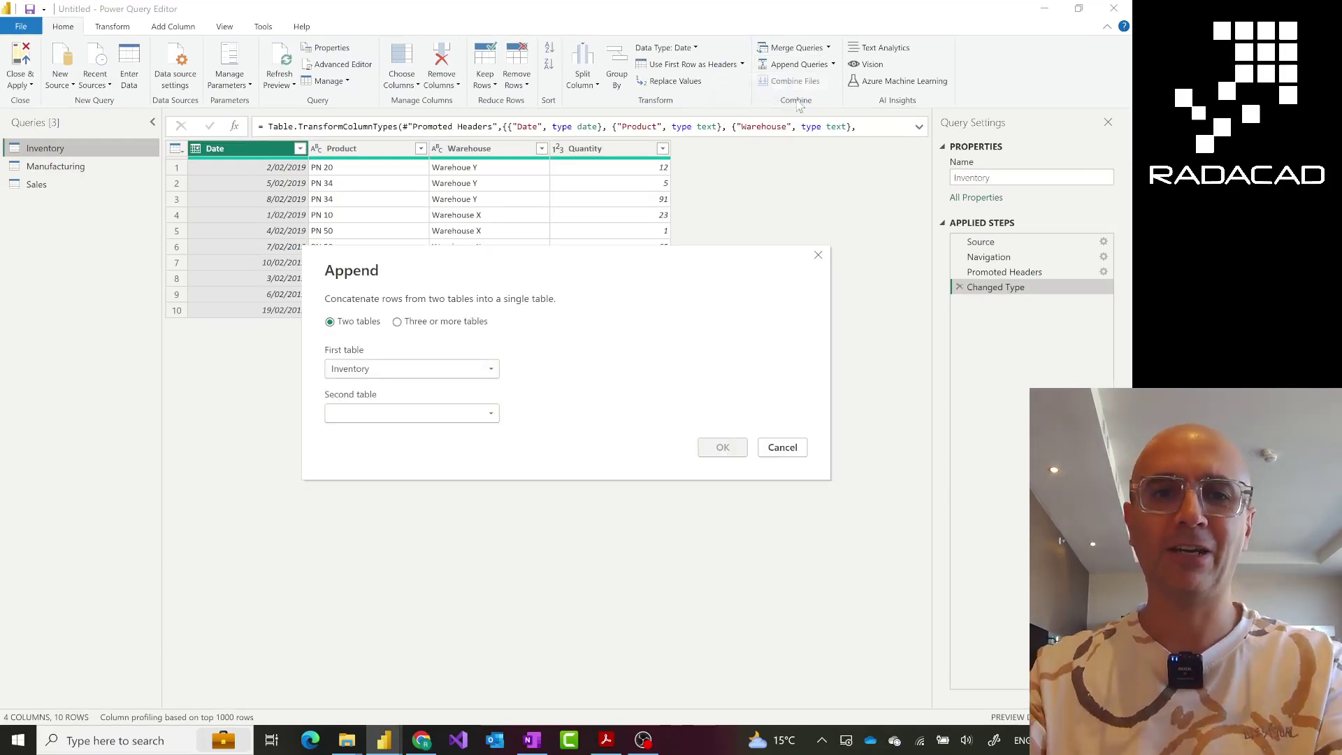
pyautogui.click(398, 322)
pyautogui.click(374, 386)
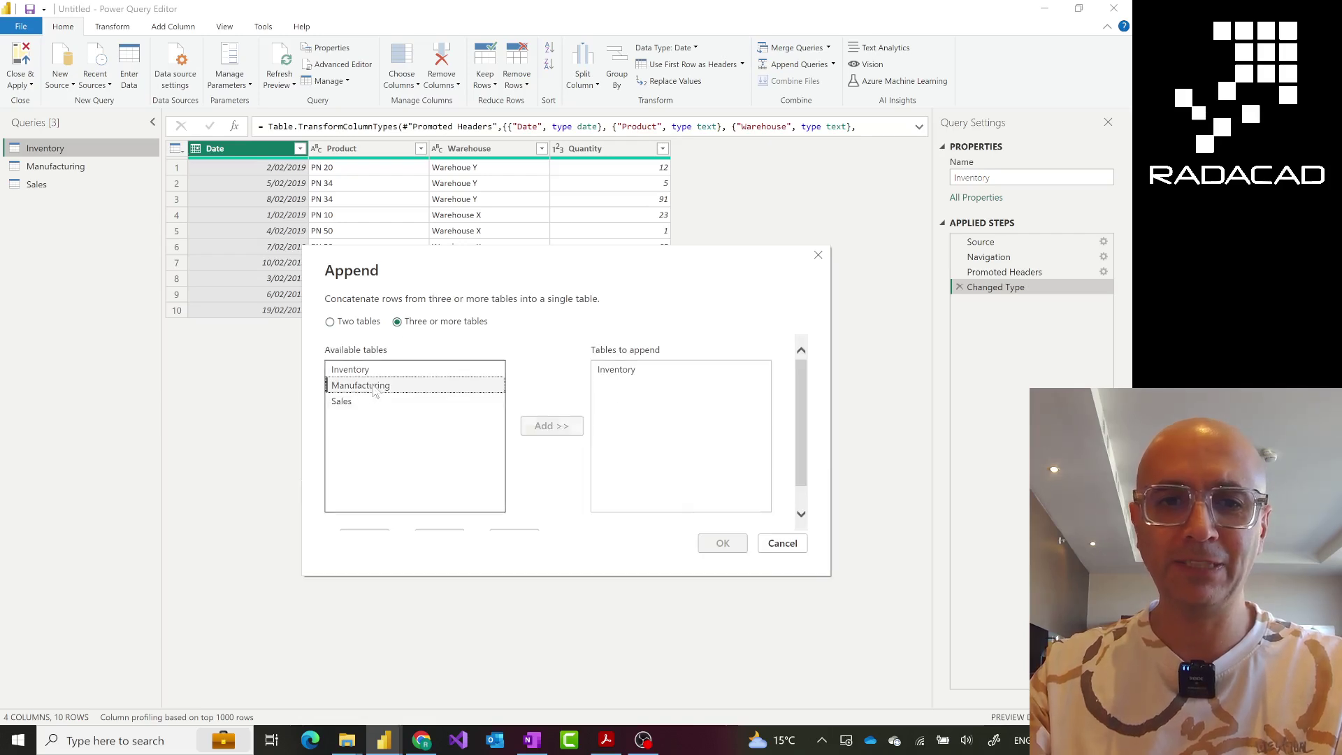
pyautogui.keyDown('ctrl'); pyautogui.click(372, 402); pyautogui.keyUp('ctrl')
pyautogui.click(572, 431)
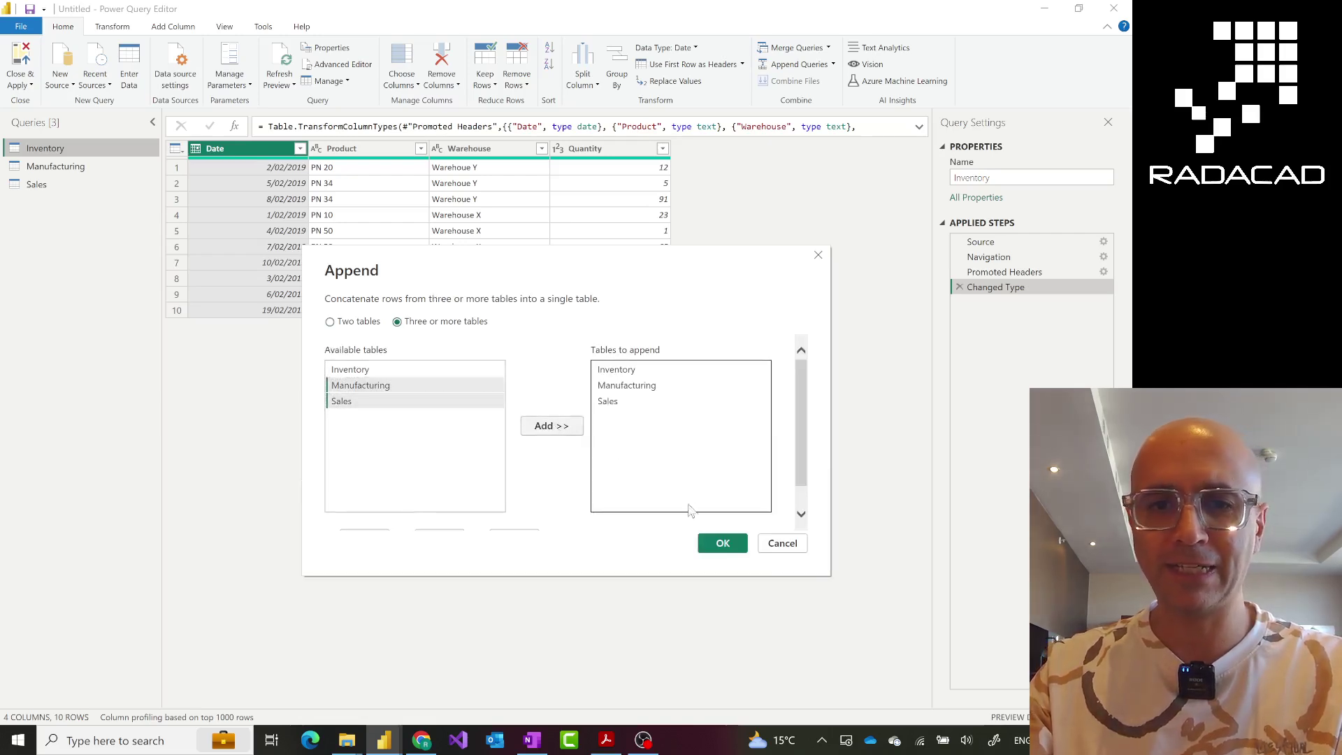
pyautogui.click(722, 545)
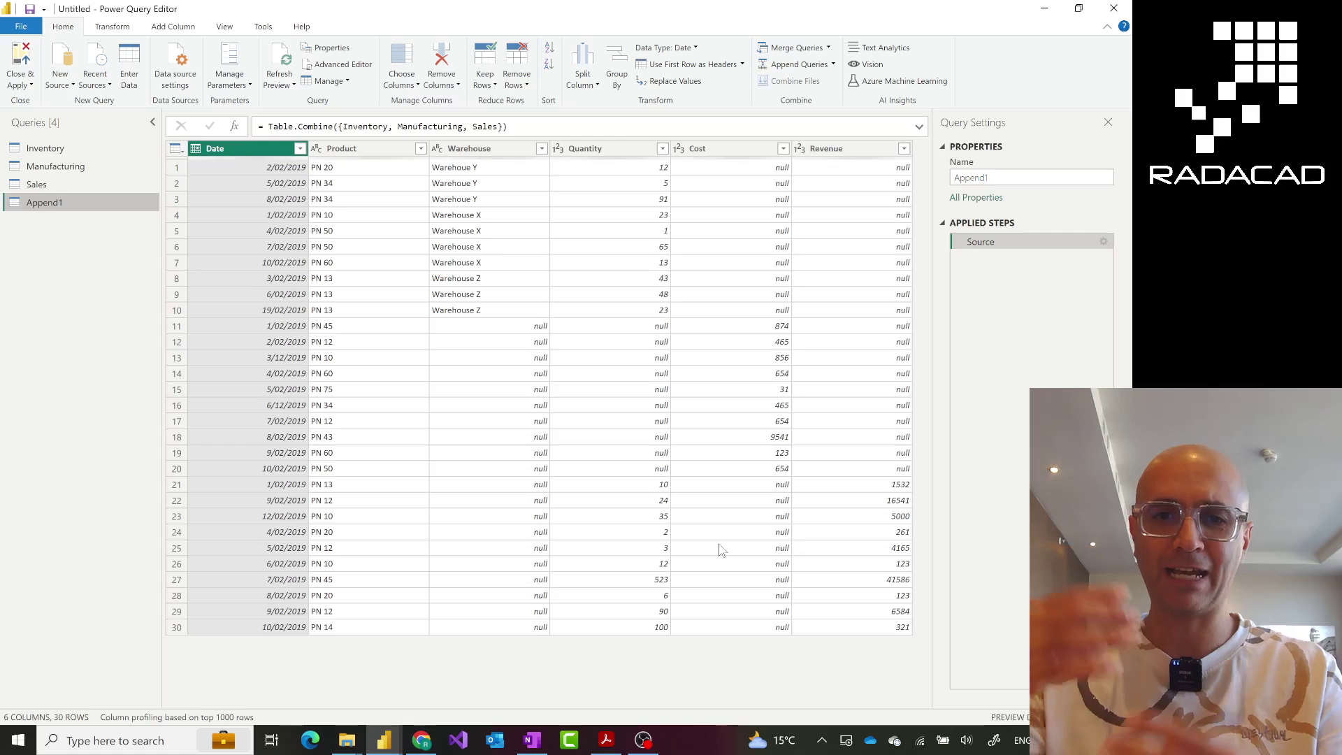
# Step: Examine the Product and Warehouse columns of the appended query
pyautogui.click(389, 151)
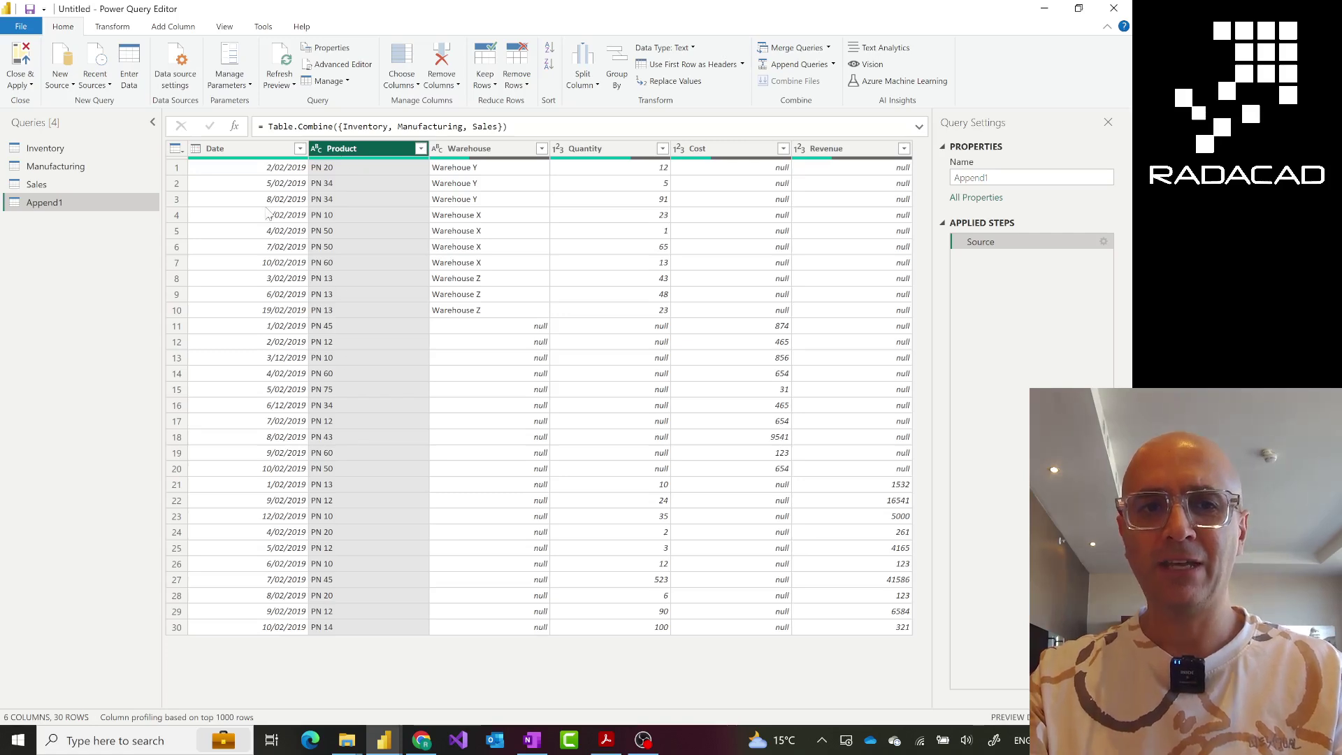
pyautogui.click(500, 150)
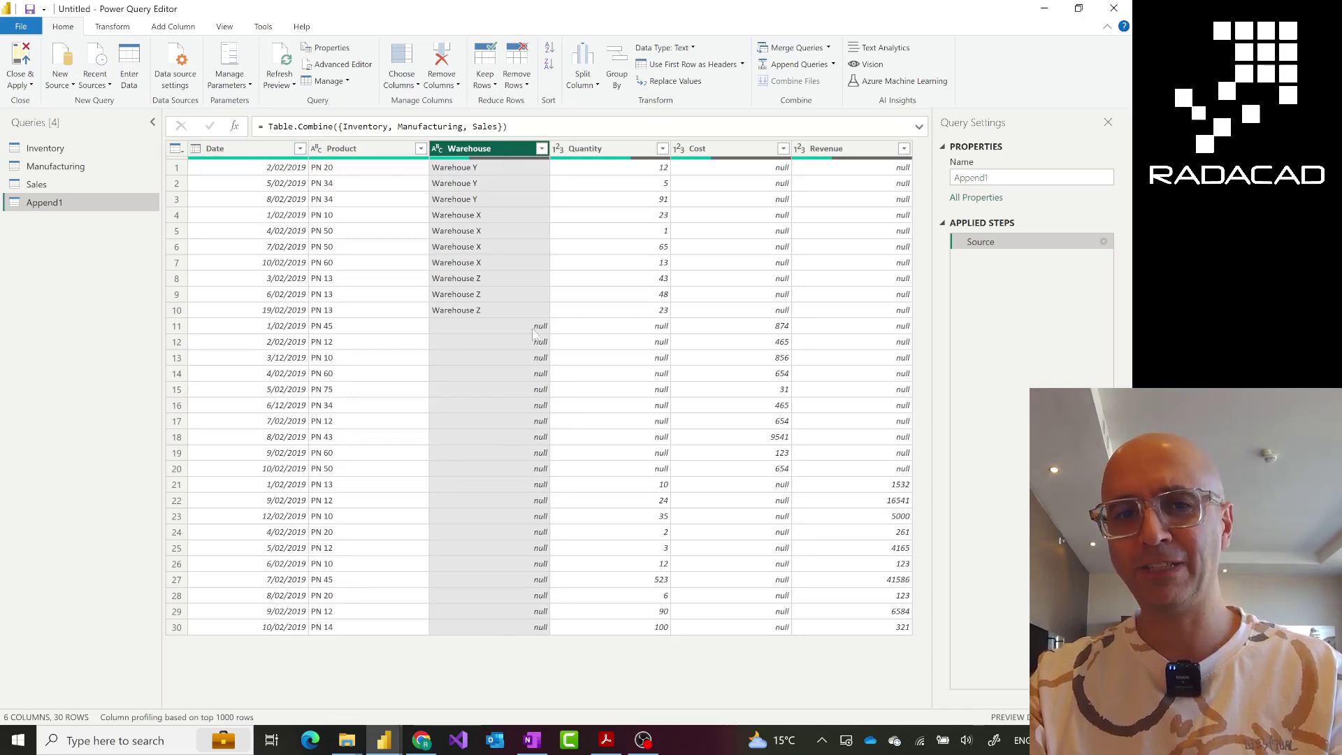
# Step: Remove all columns except Product from the appended query
pyautogui.click(629, 148)
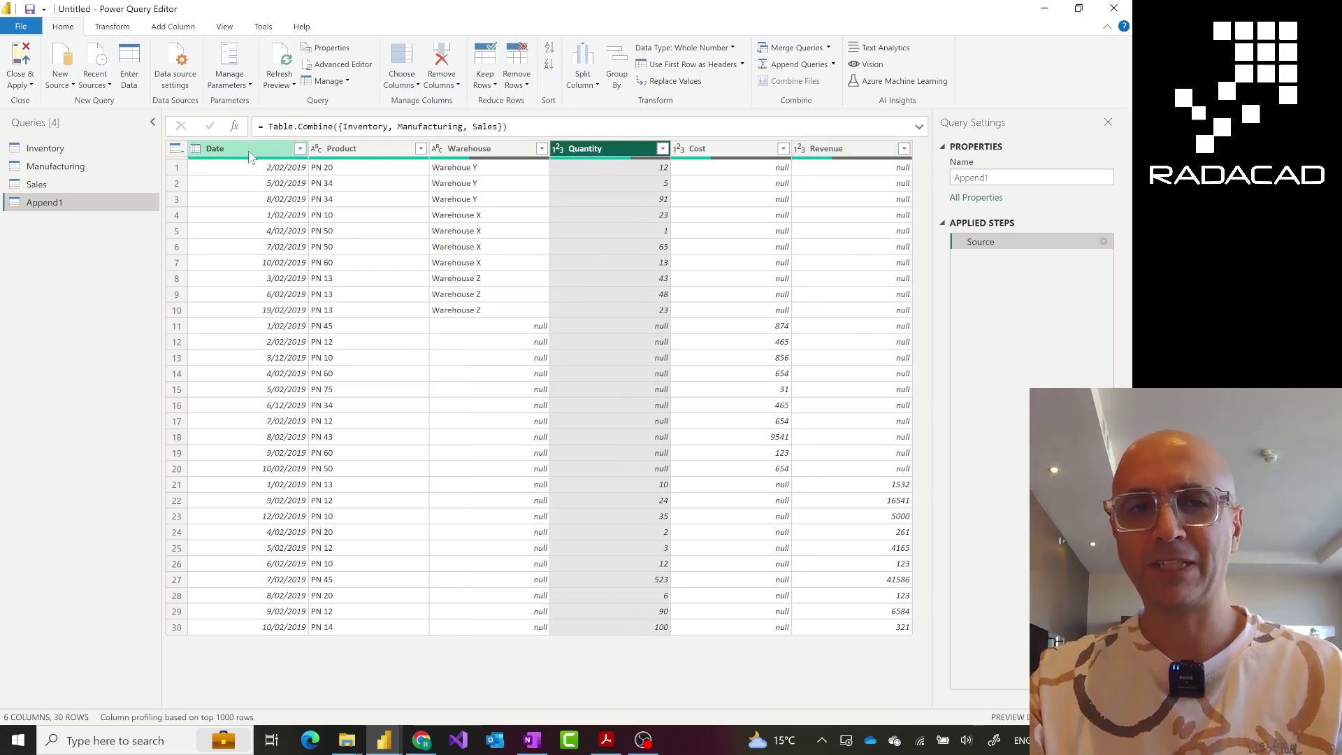
pyautogui.click(373, 149)
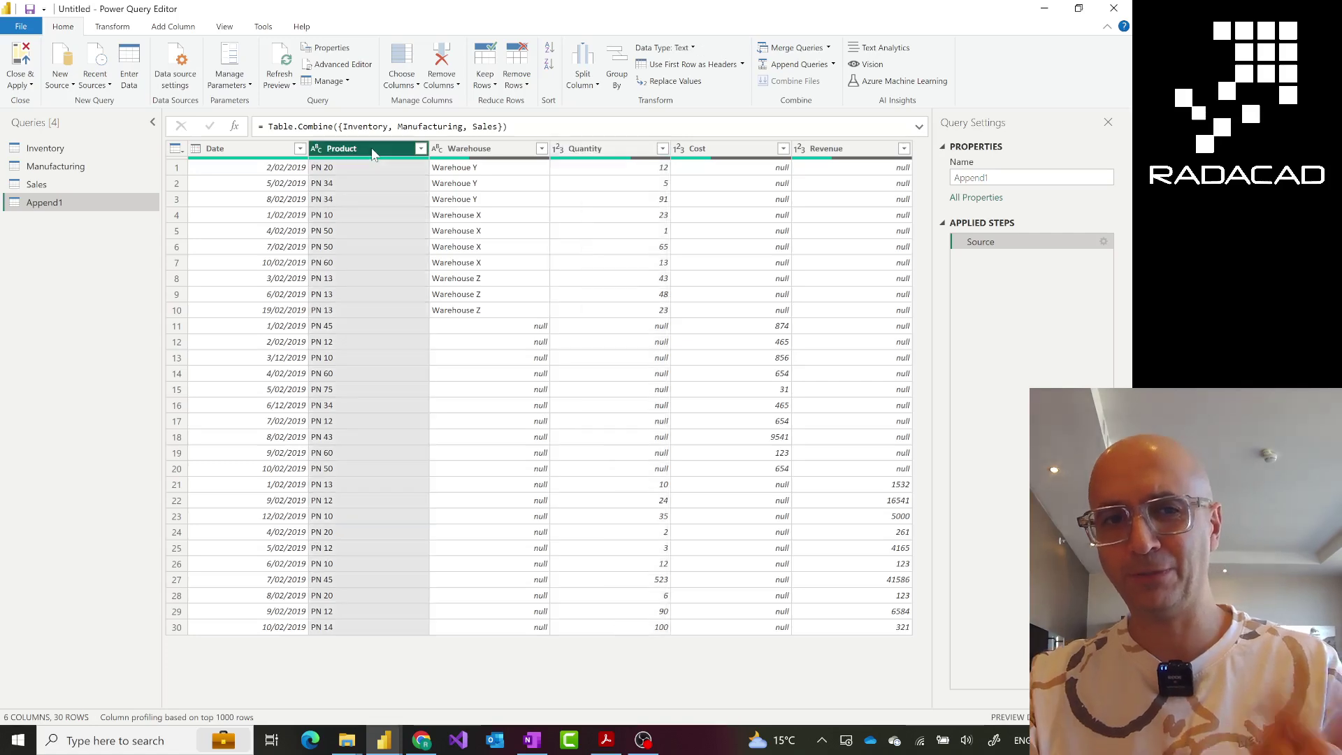
pyautogui.rightClick(372, 152)
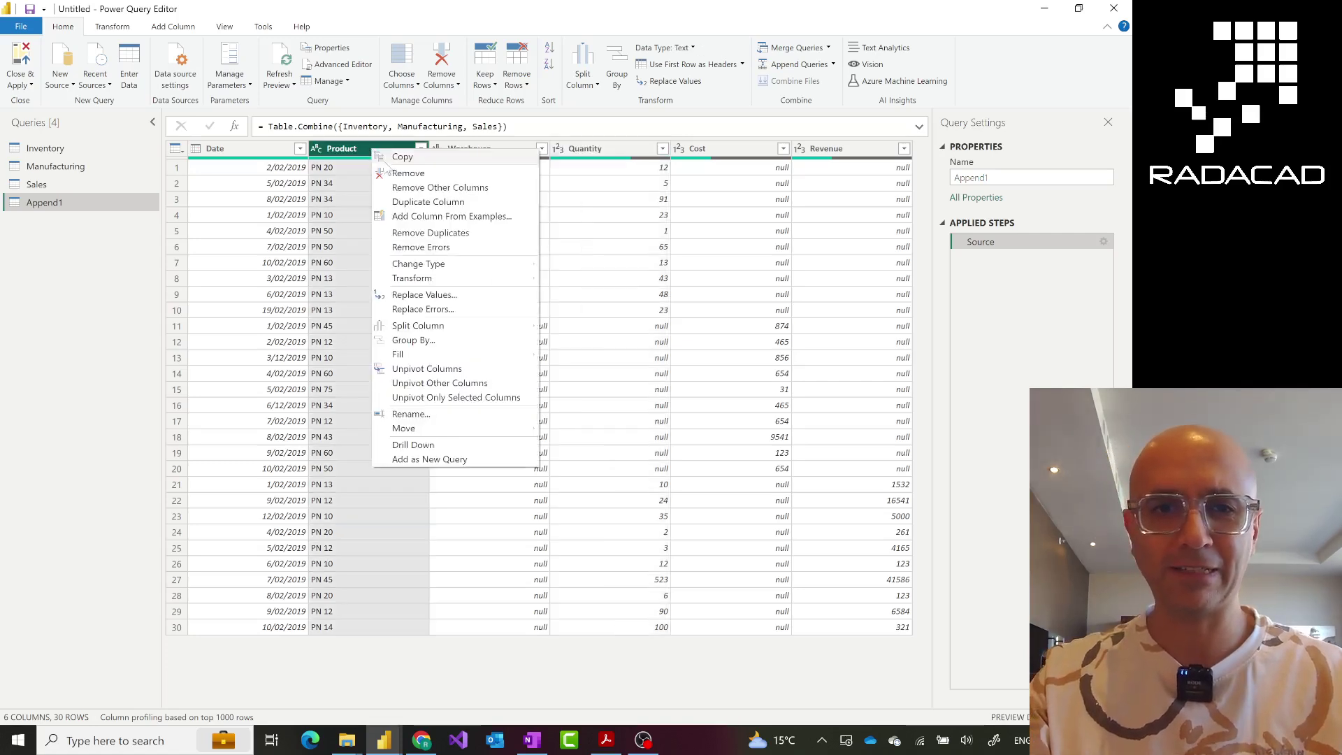
pyautogui.click(409, 189)
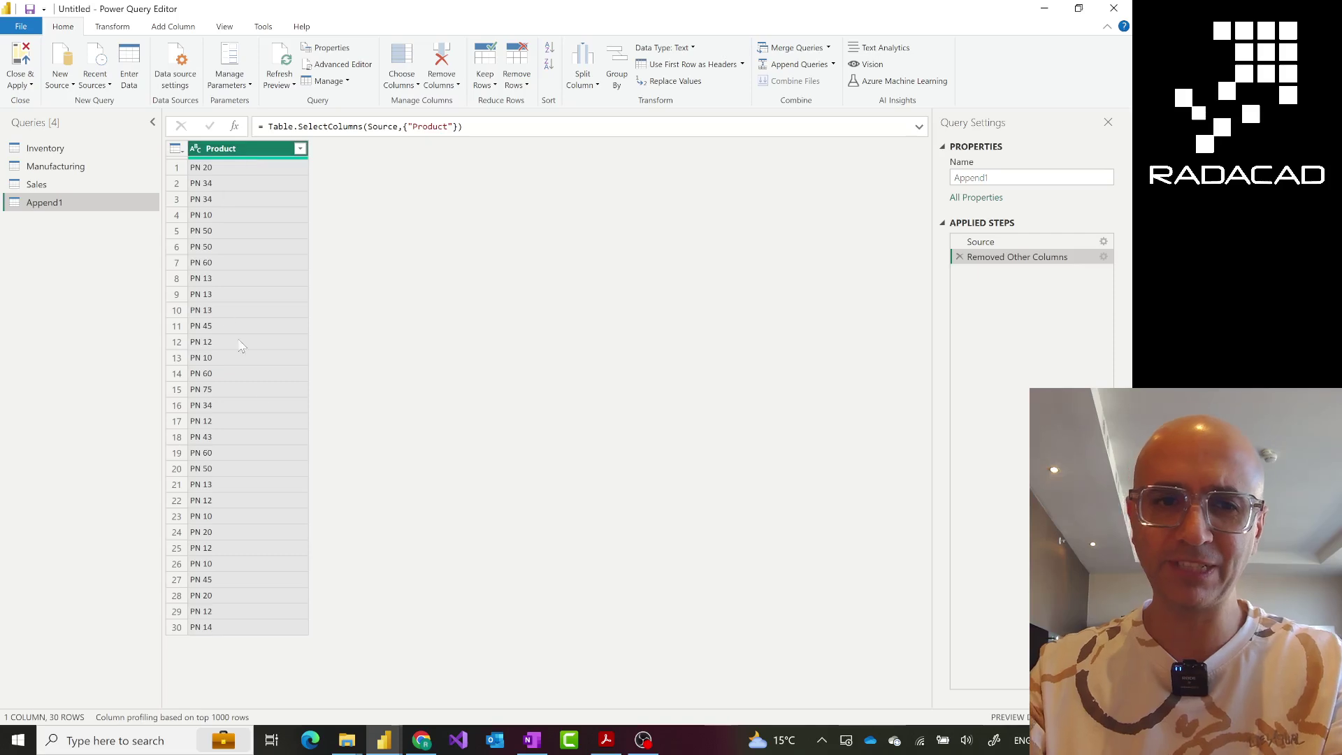
# Step: Convert the Product column values to uppercase and trim their surrounding spaces
pyautogui.rightClick(263, 145)
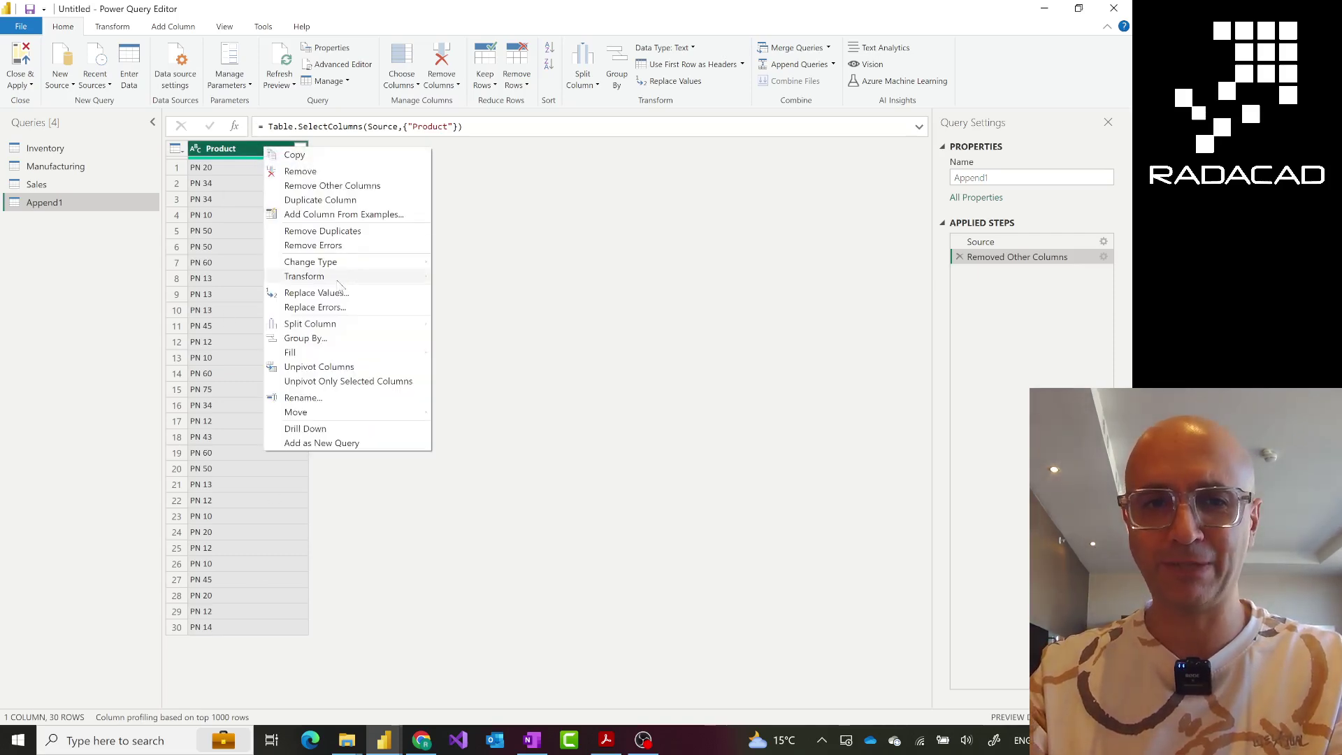
pyautogui.moveTo(356, 278)
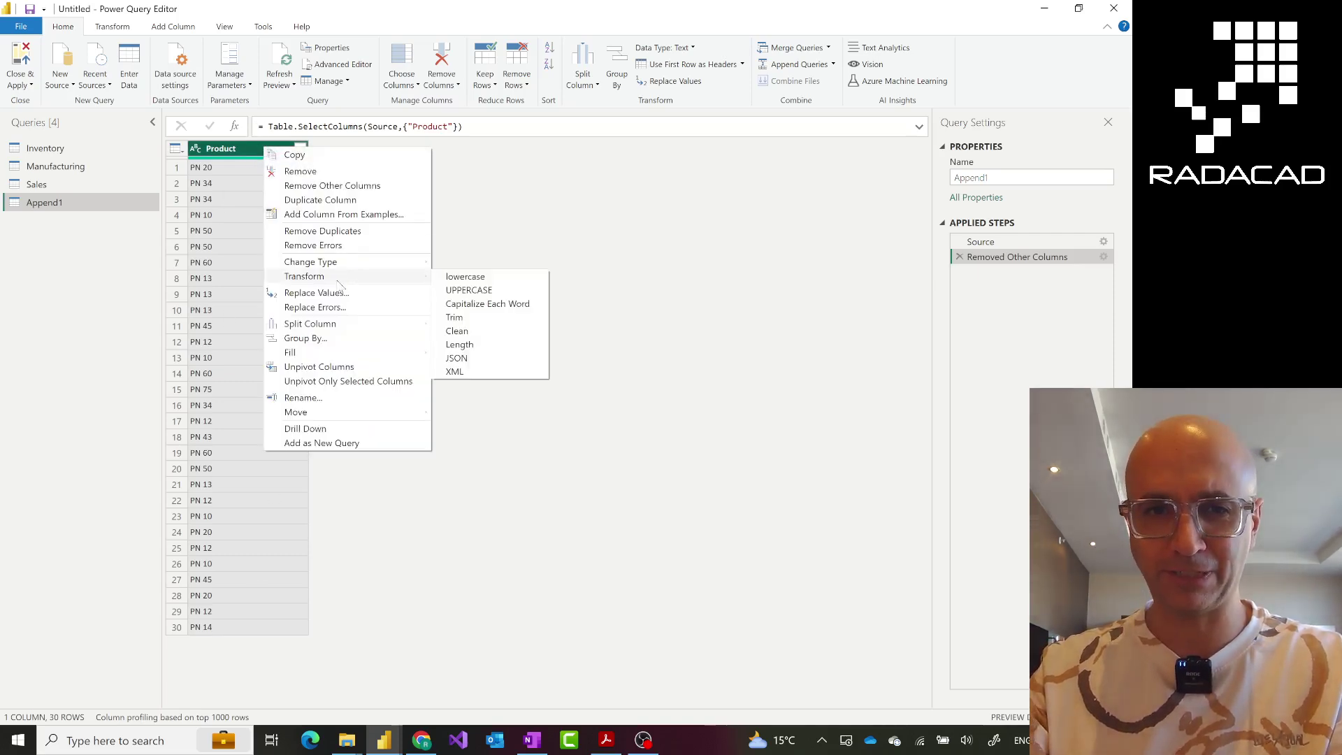
pyautogui.click(478, 293)
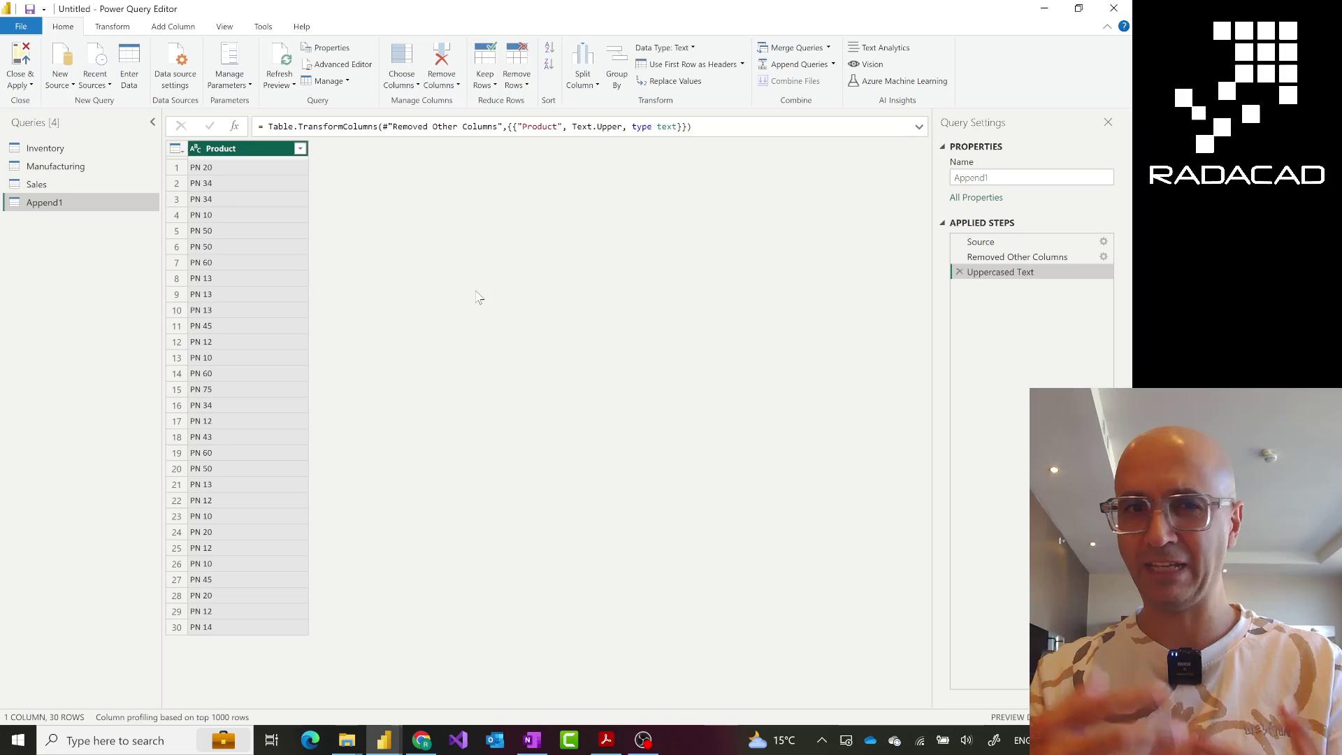
pyautogui.rightClick(272, 154)
pyautogui.moveTo(392, 287)
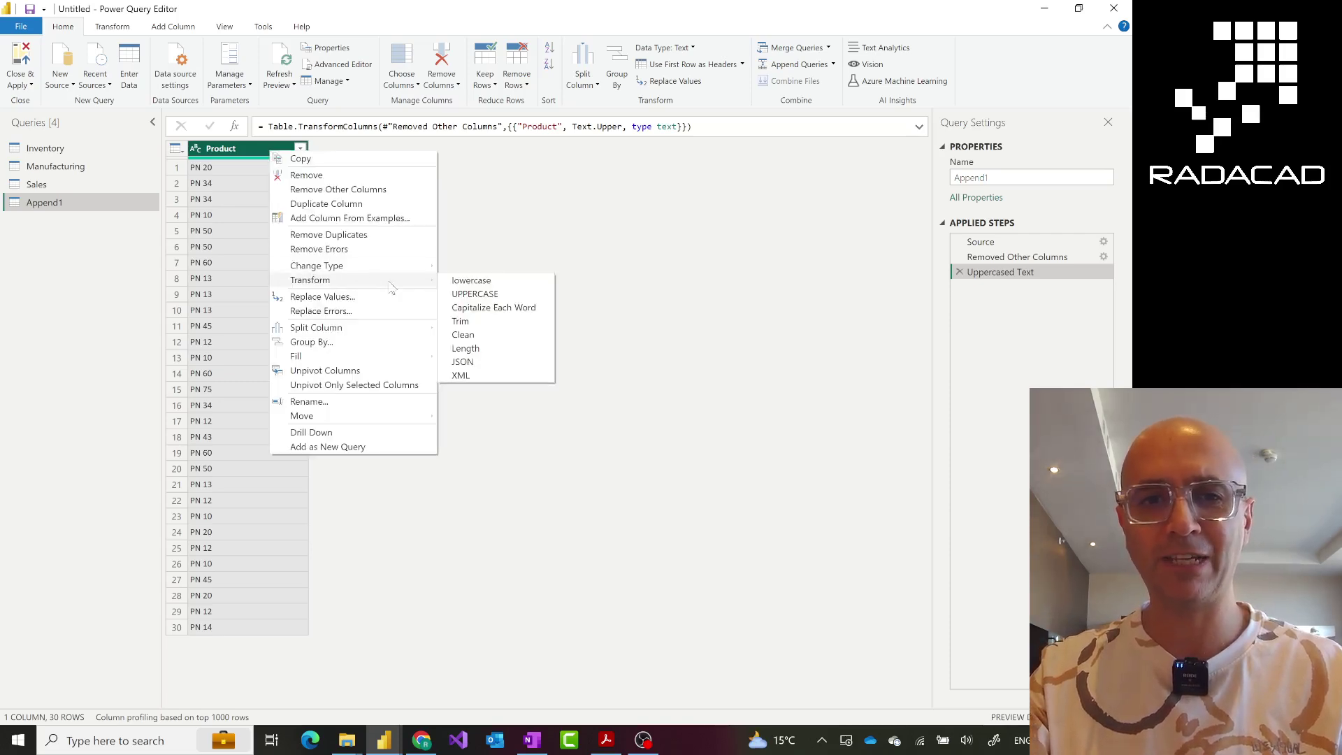
pyautogui.click(467, 323)
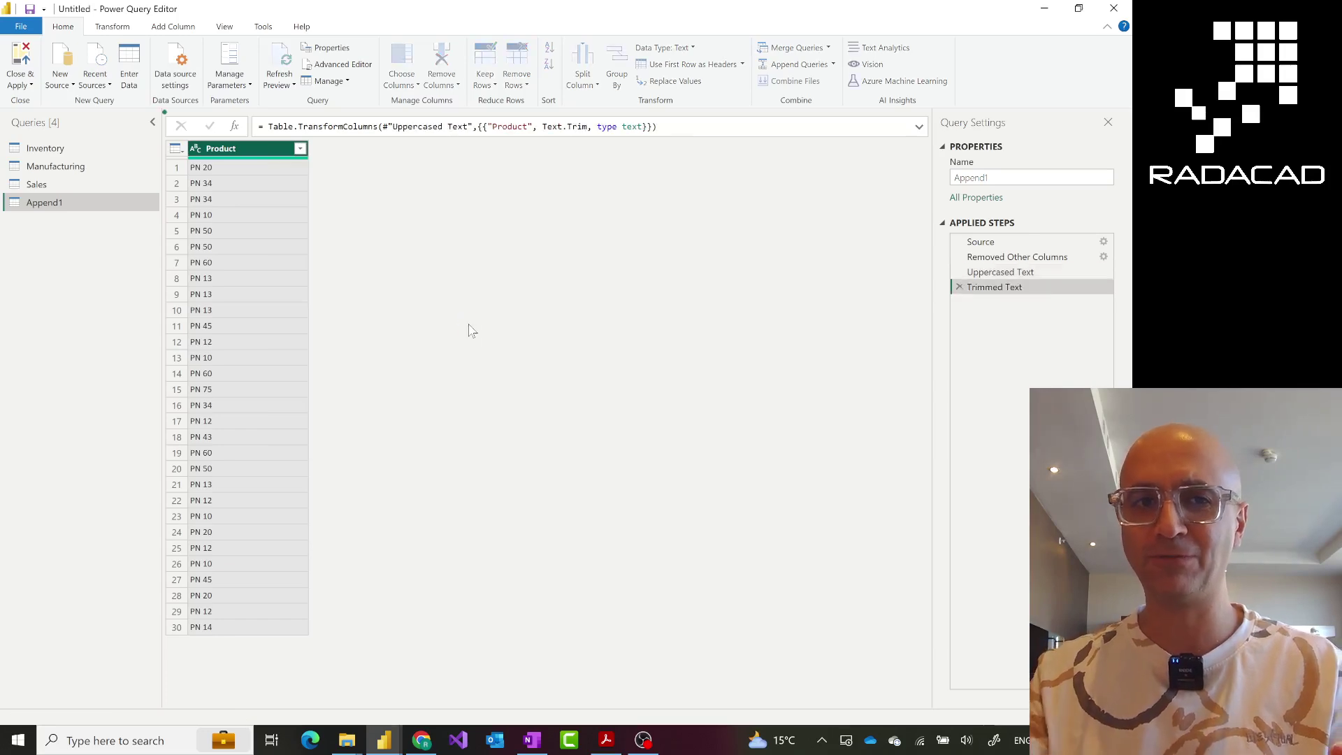
# Step: Remove duplicates from the Product column and rename the Append1 query as Product
pyautogui.rightClick(285, 153)
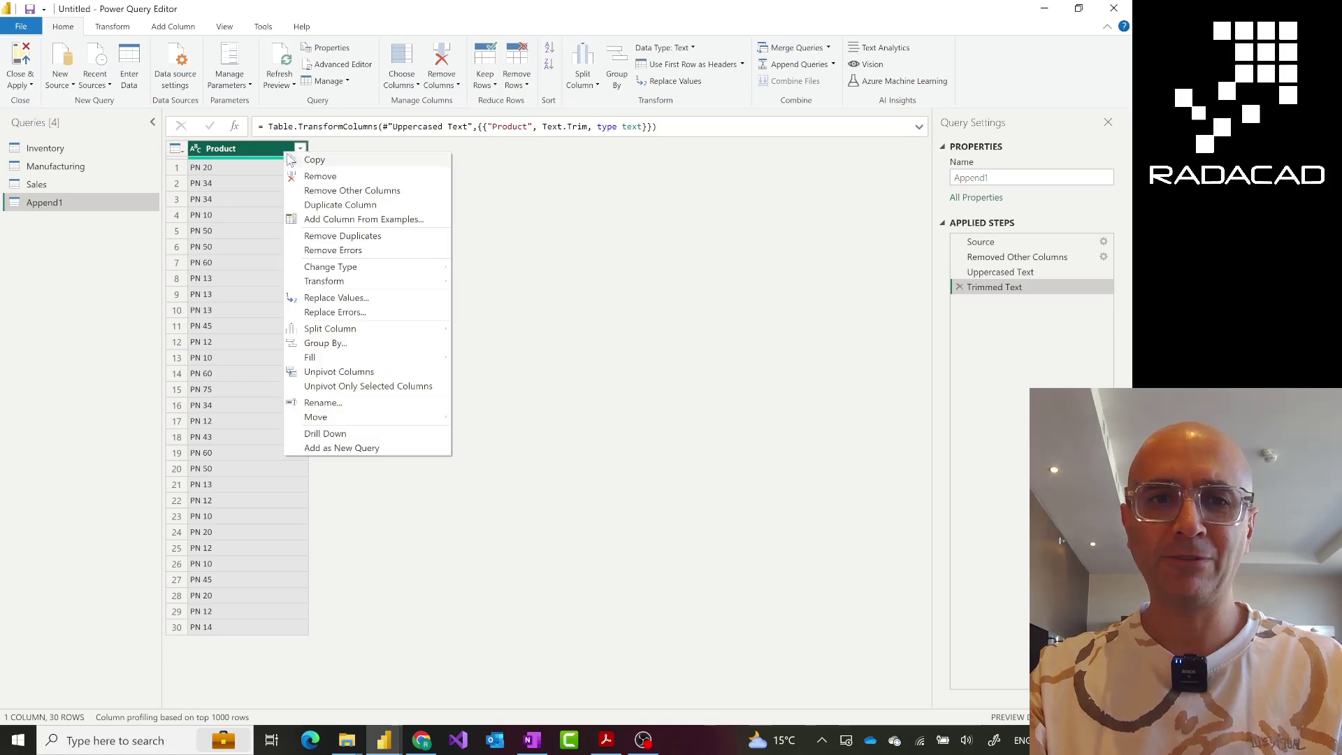
pyautogui.click(342, 237)
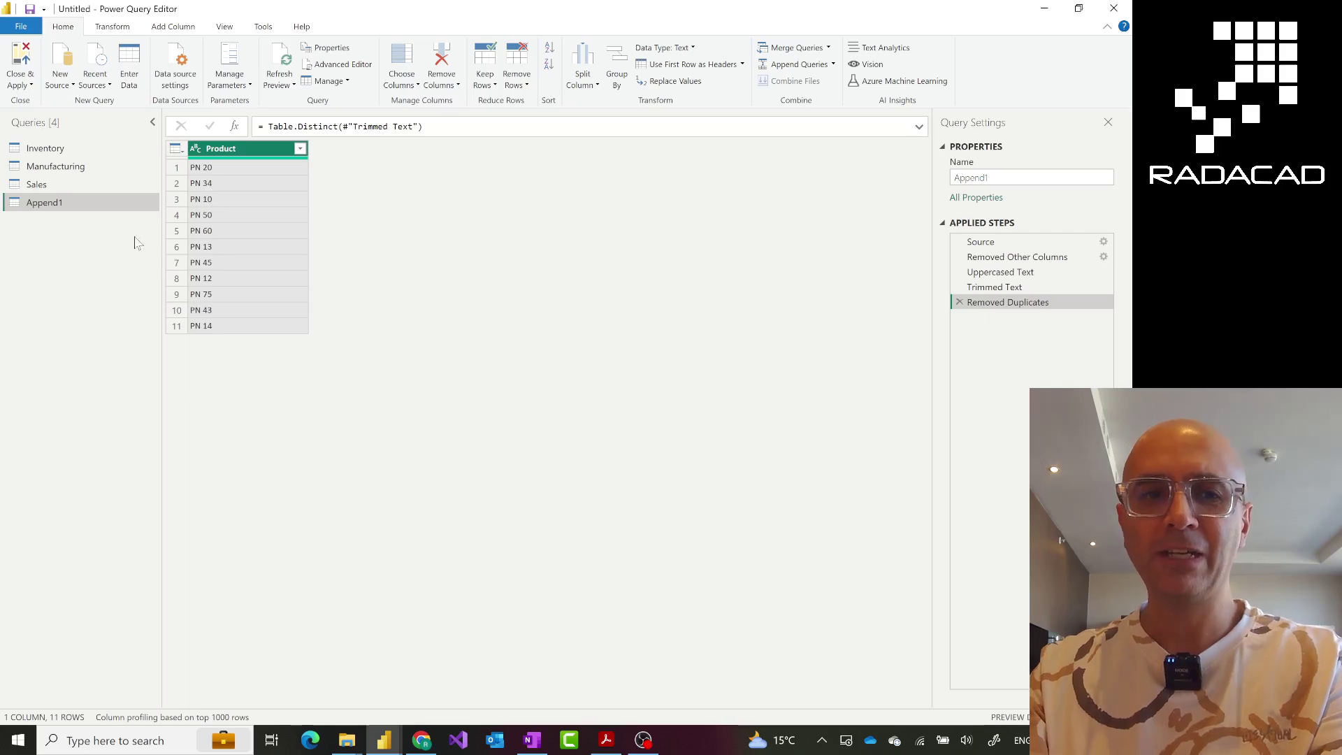
pyautogui.doubleClick(57, 207)
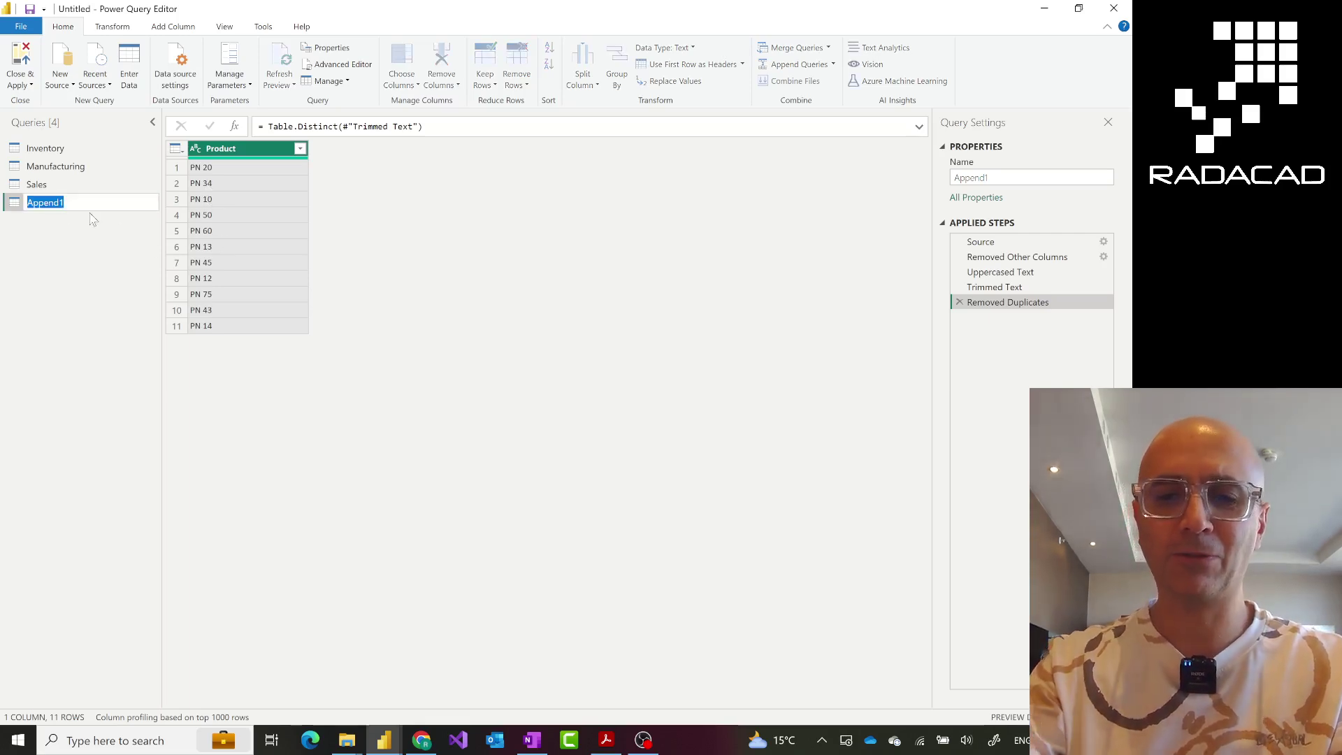
pyautogui.write('Product')
pyautogui.press('Return')
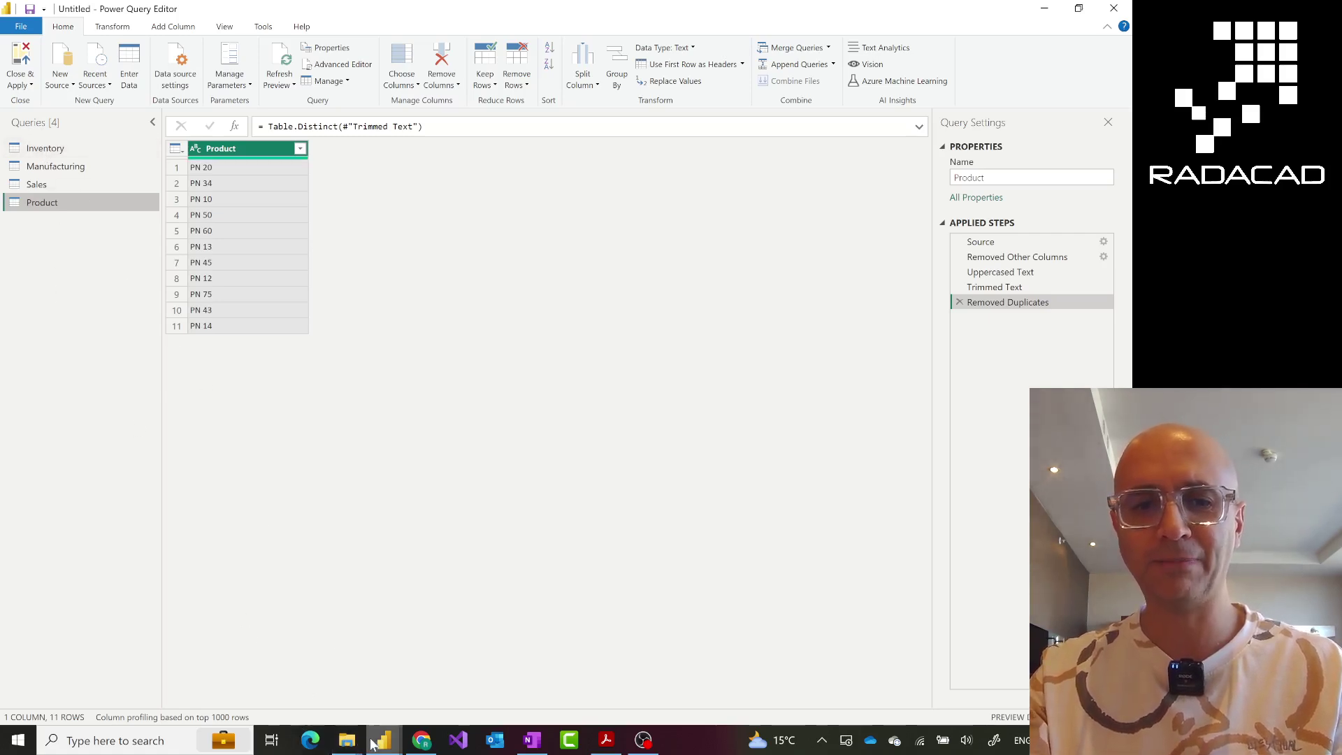
# Step: Copy the entire script from Script-for-Date-Dimension.txt in the shared dimension folder and return to the Power Query Editor
pyautogui.moveTo(362, 747)
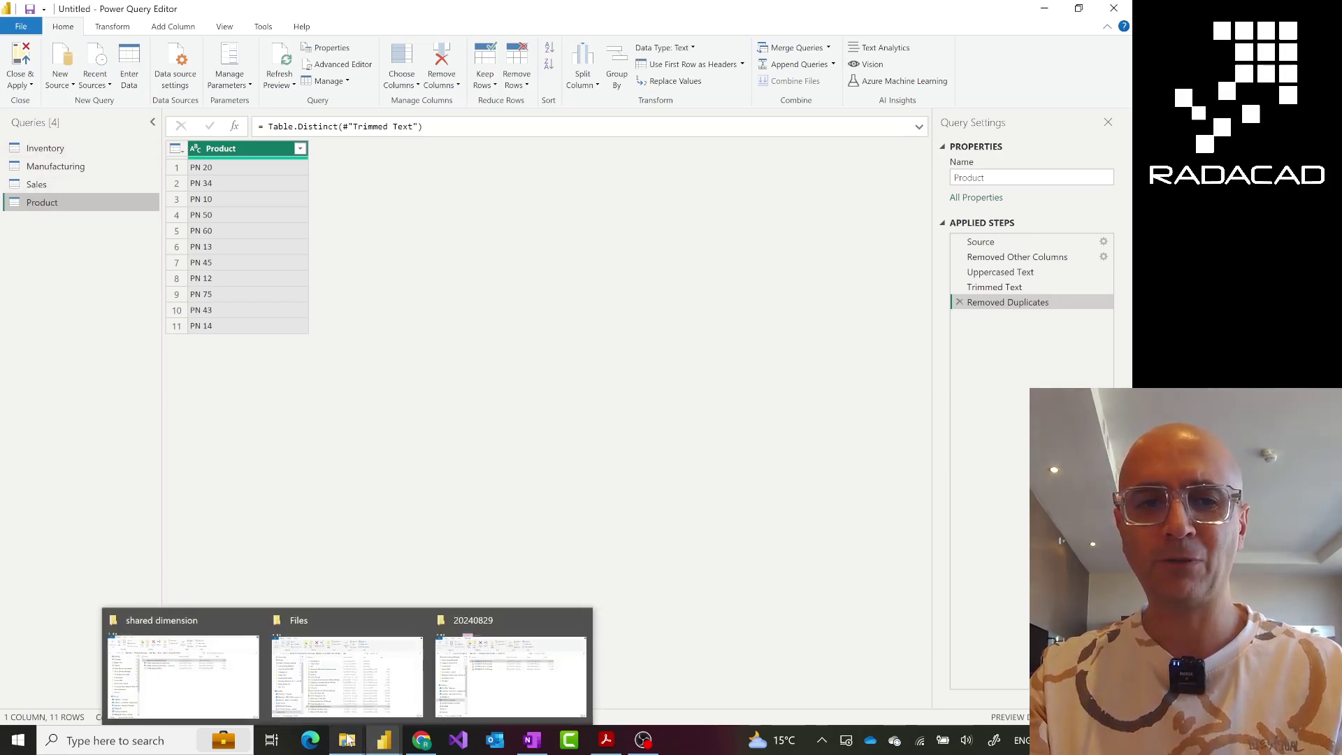
pyautogui.click(238, 699)
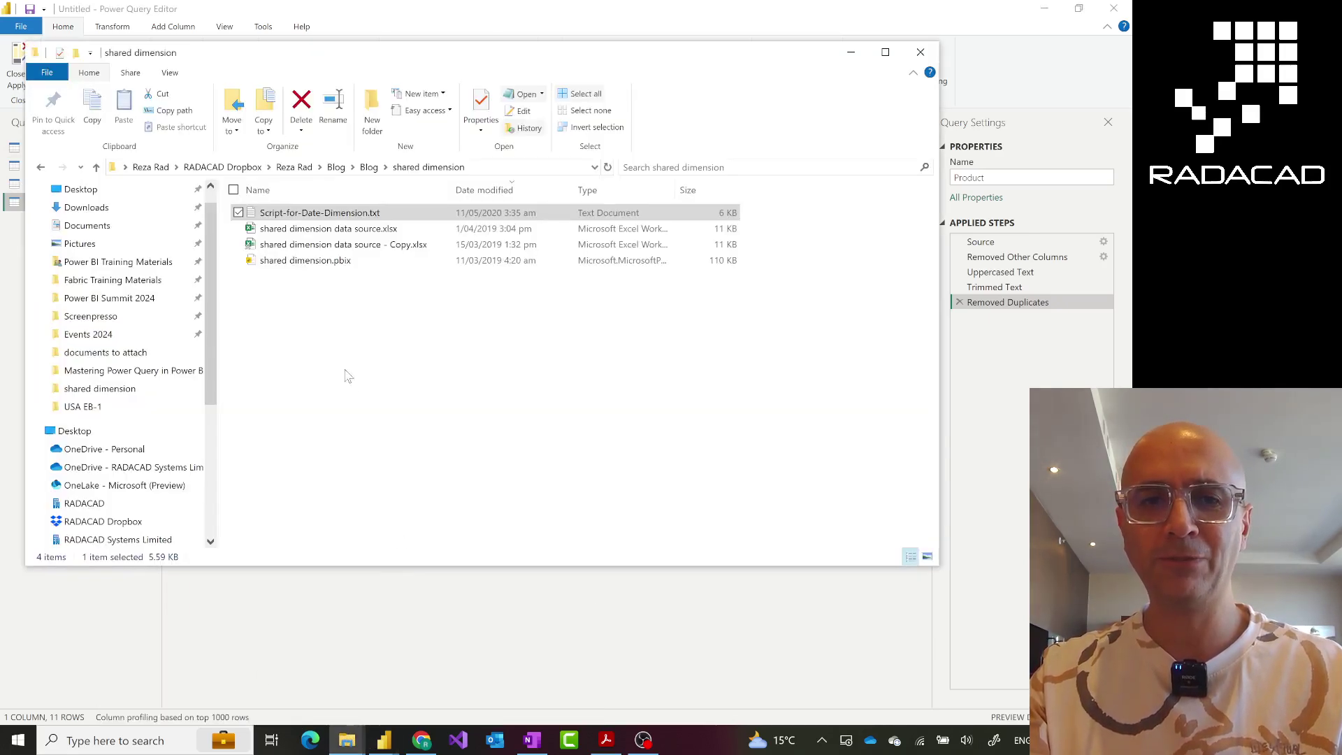
pyautogui.doubleClick(312, 212)
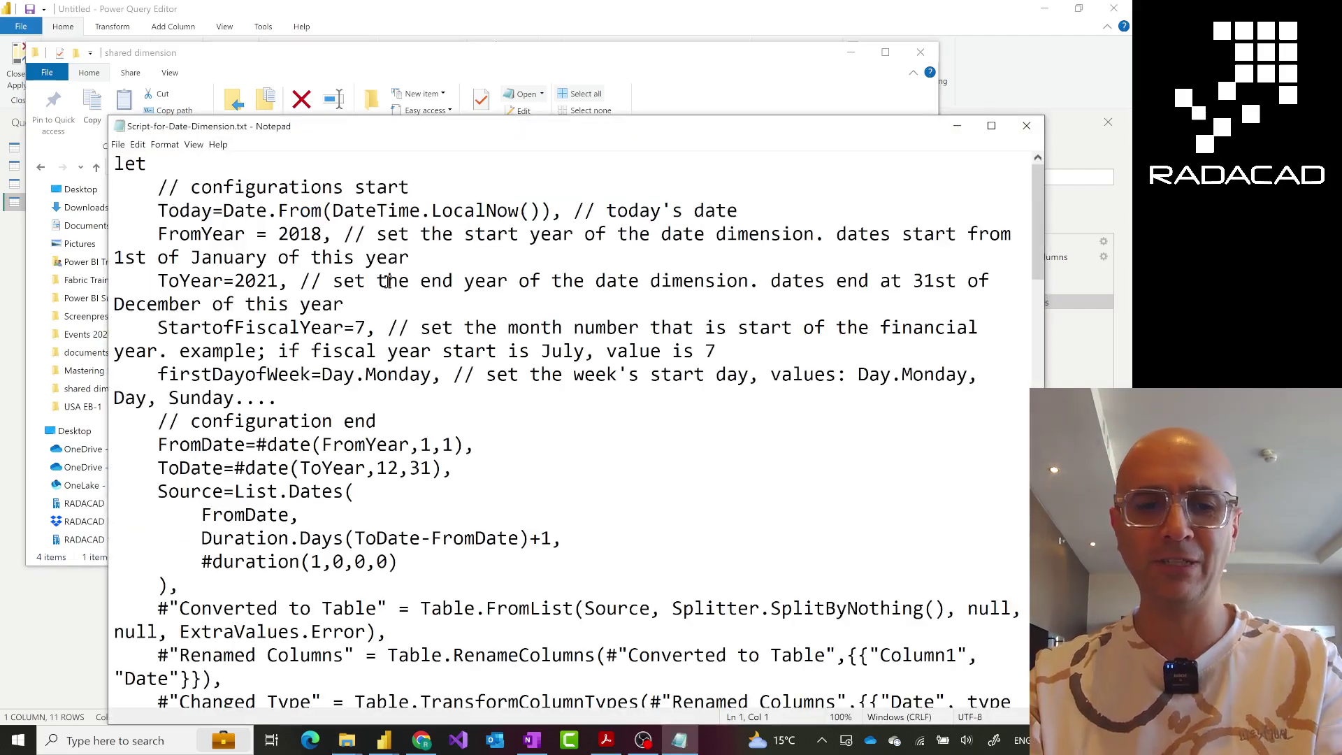
pyautogui.hotkey('ctrl', 'a')
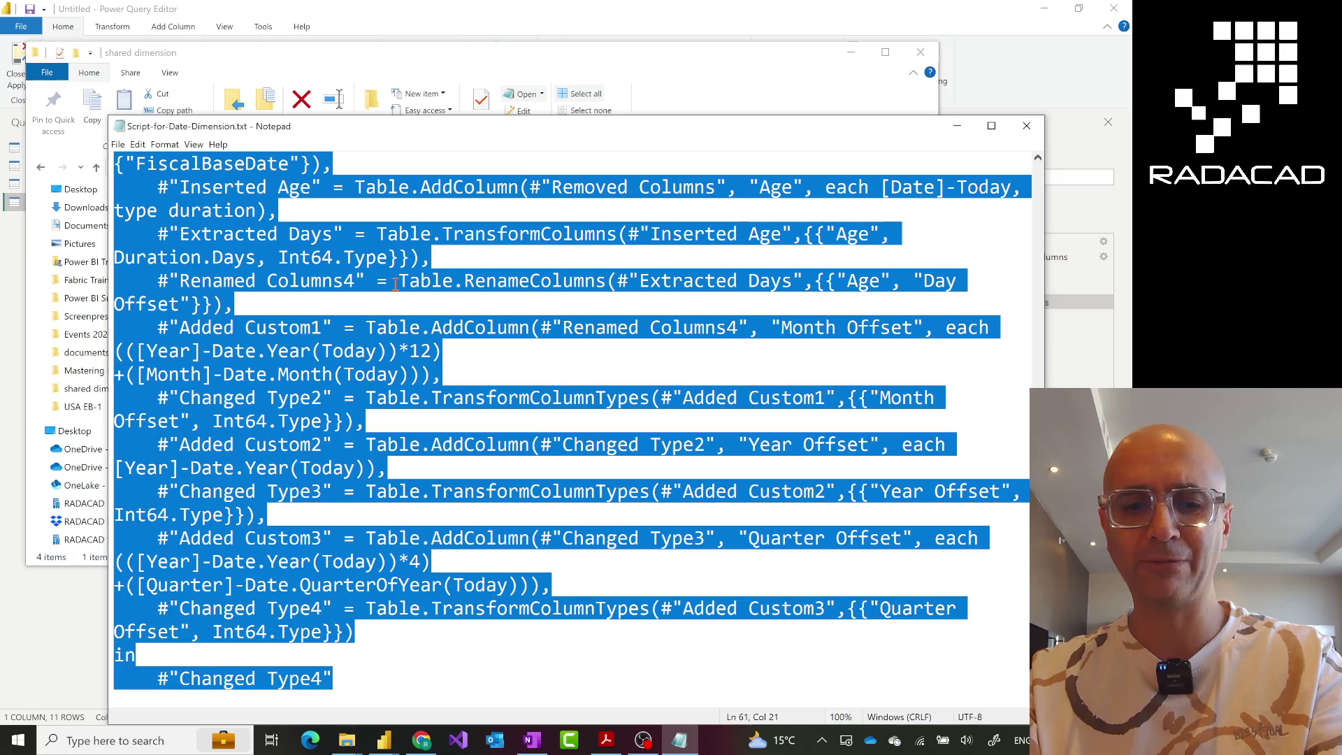
pyautogui.click(487, 29)
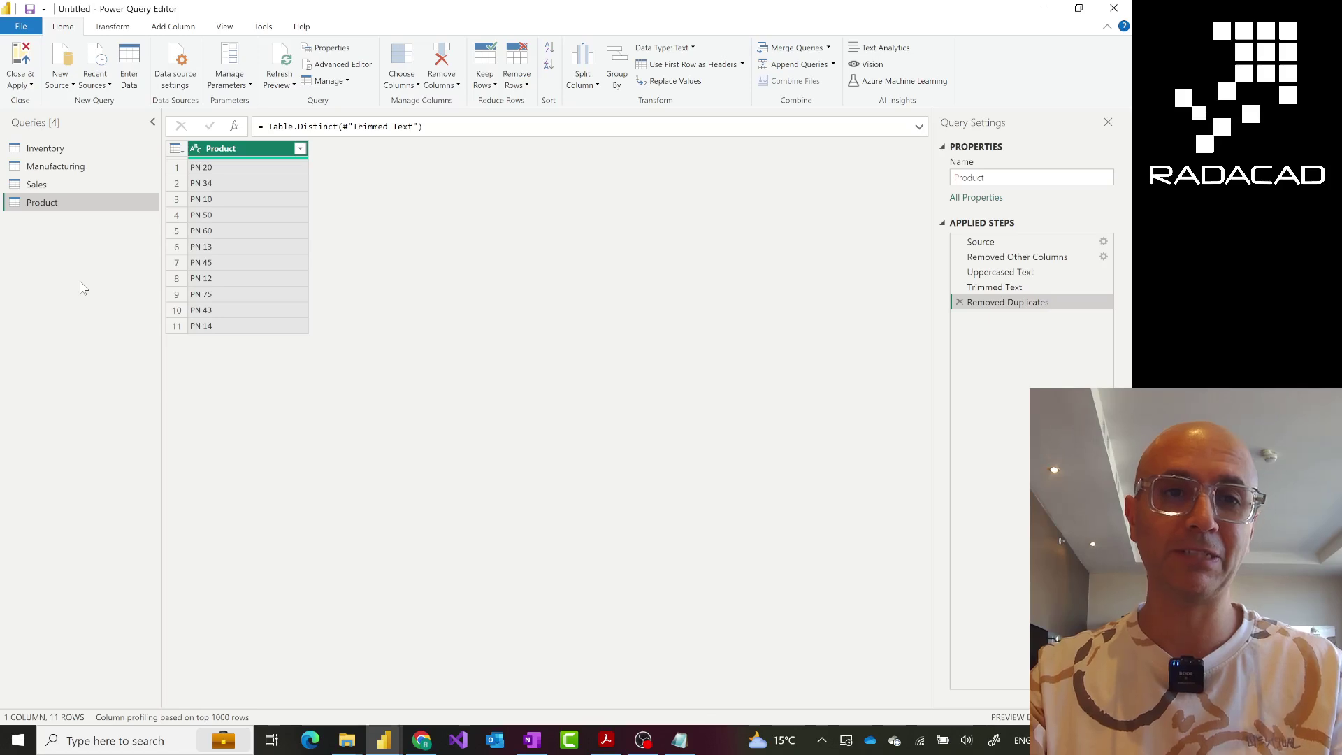
# Step: Review the Date columns of the Inventory, Manufacturing and Sales queries
pyautogui.rightClick(83, 287)
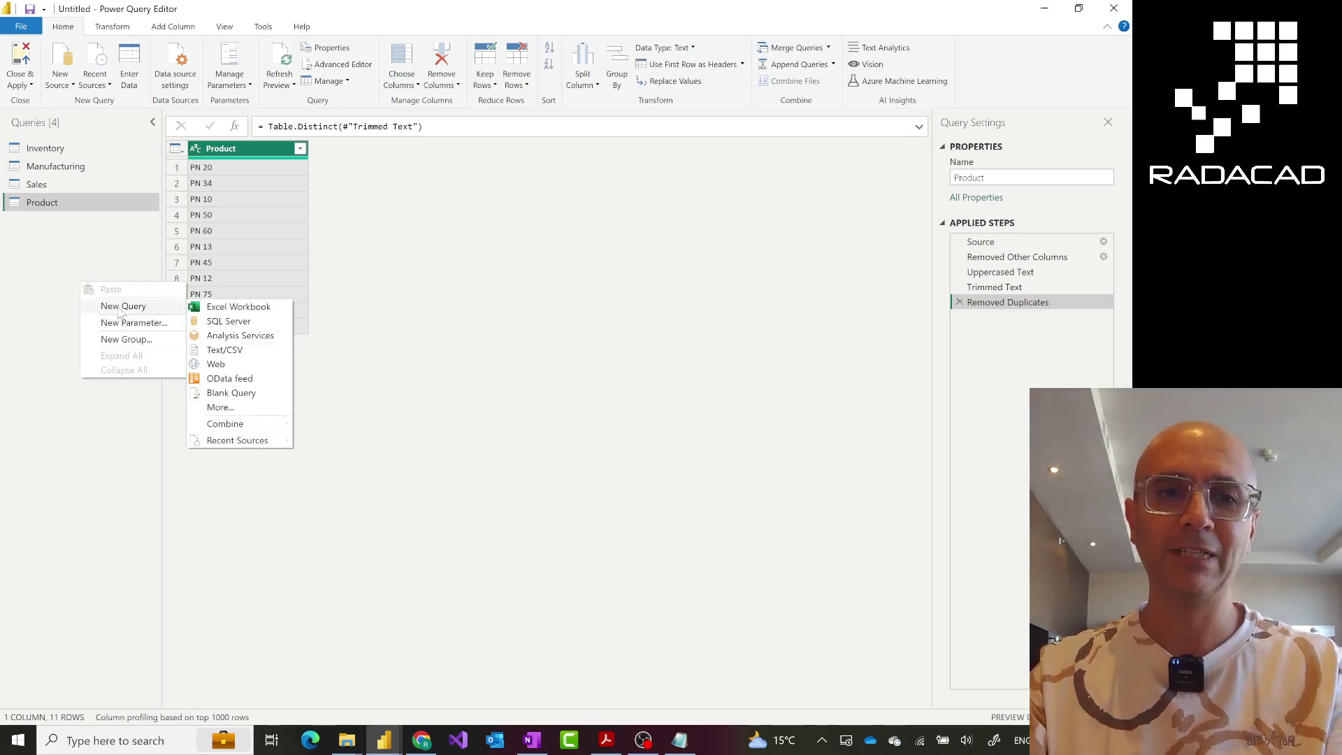
pyautogui.click(68, 273)
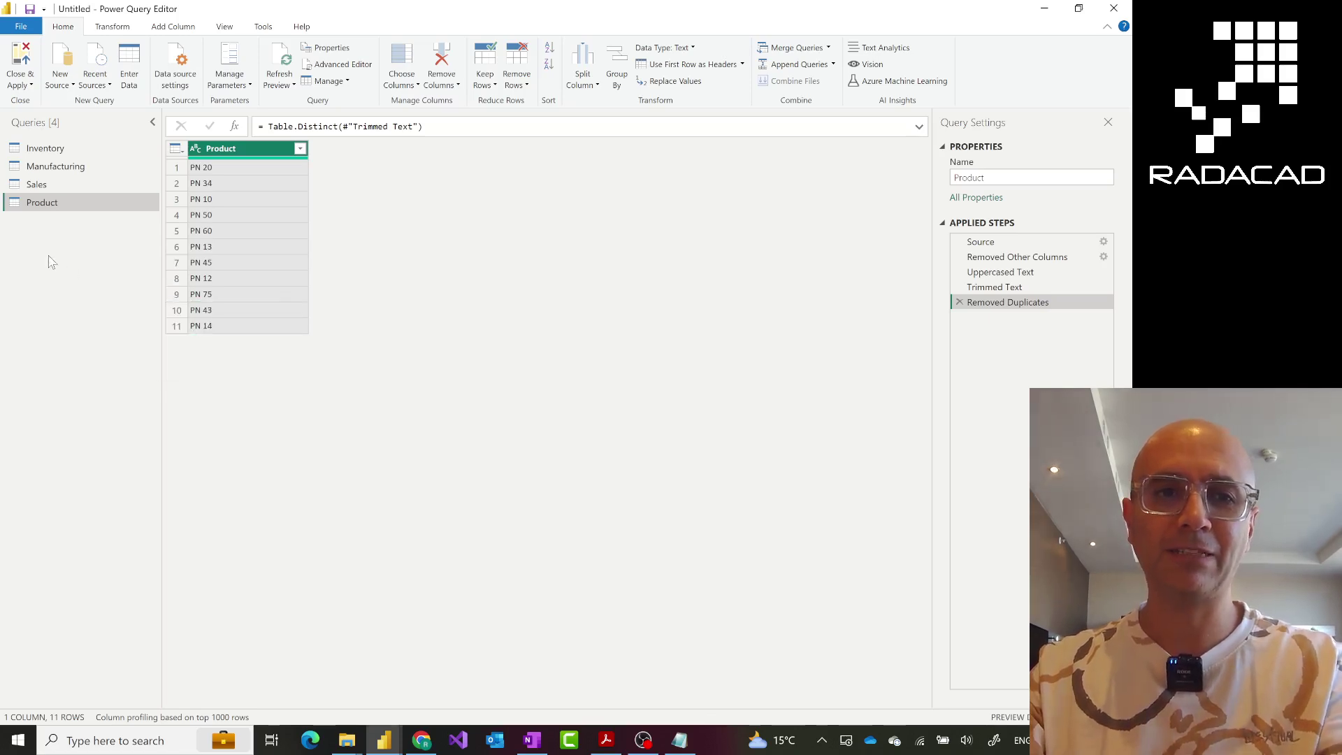
pyautogui.click(42, 148)
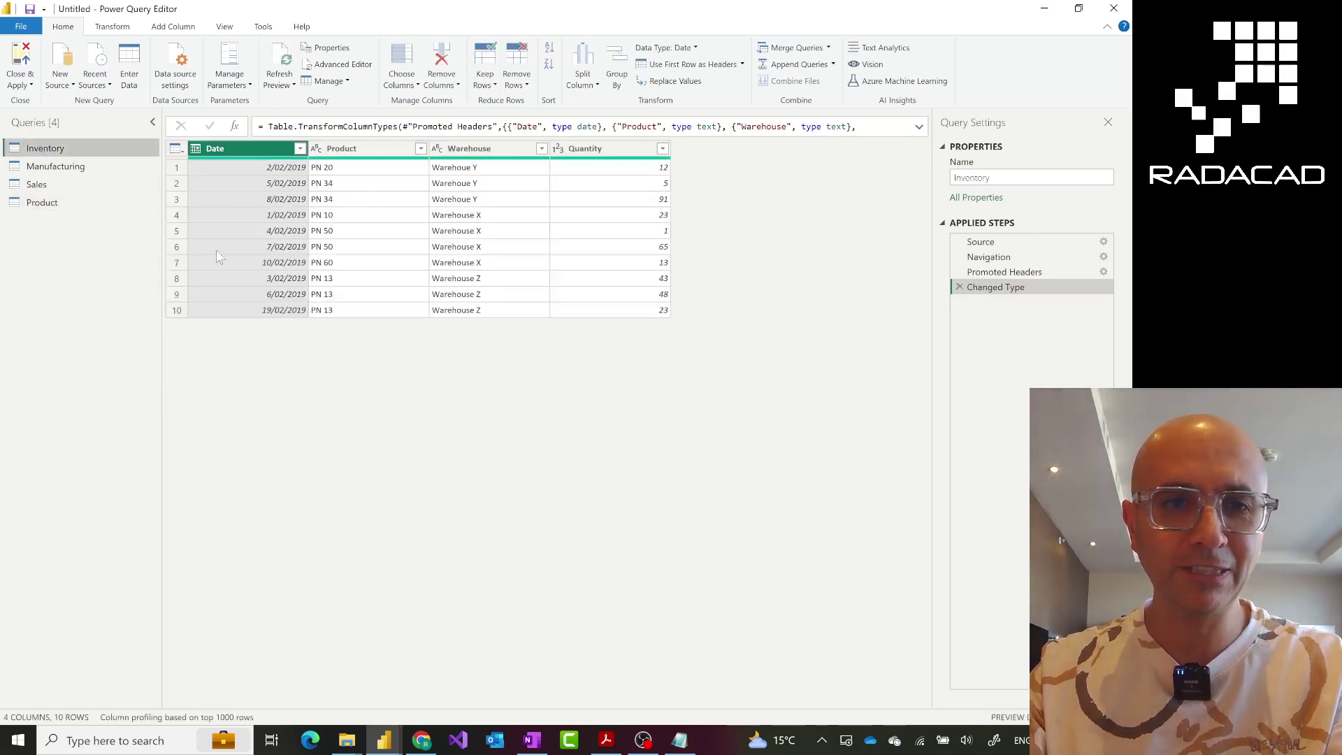
pyautogui.click(55, 166)
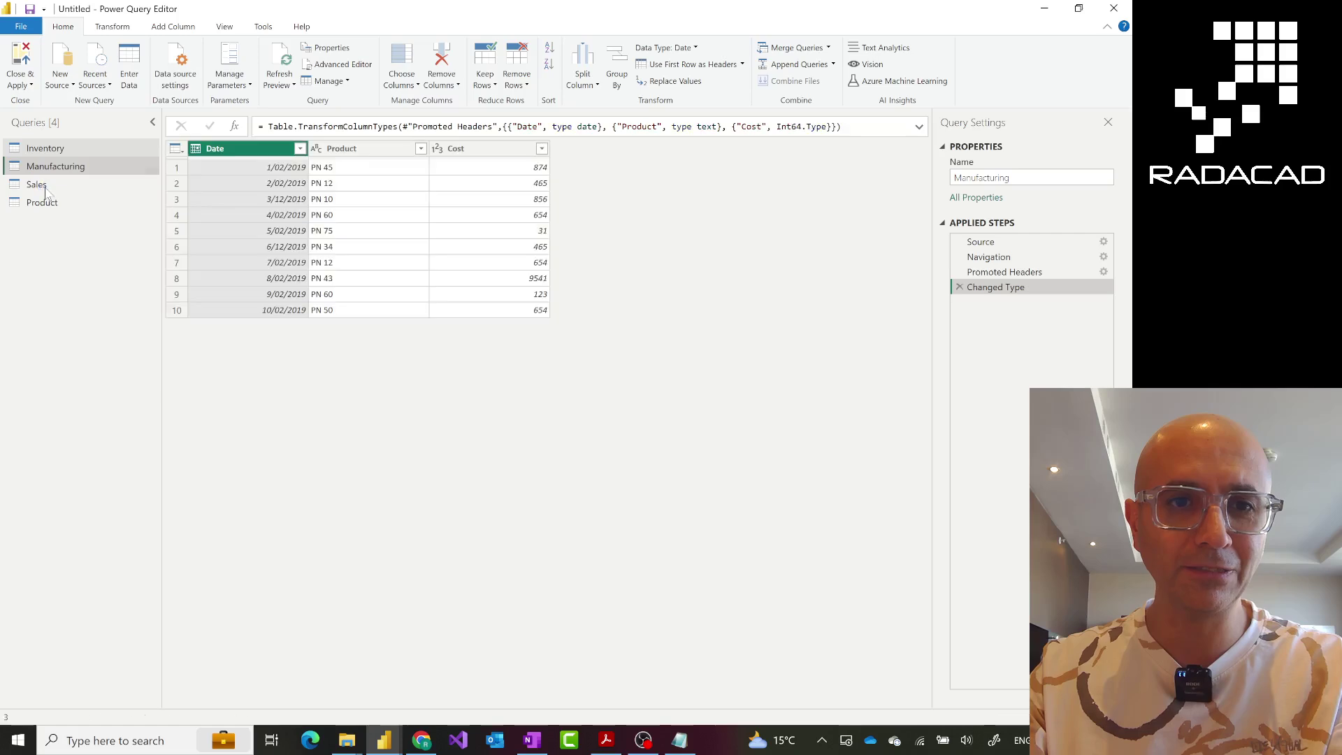
pyautogui.click(39, 183)
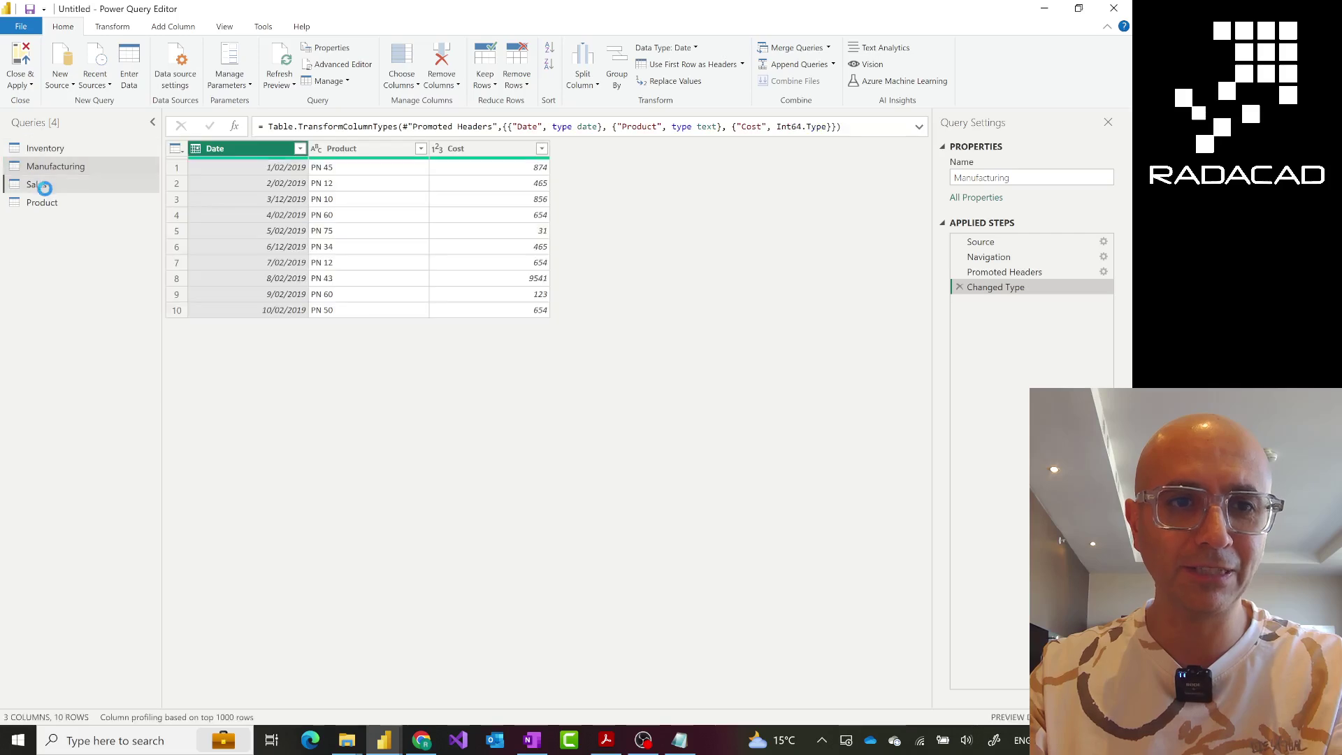
# Step: Create a blank query and replace its code with the copied date dimension script in the Advanced Editor
pyautogui.rightClick(67, 268)
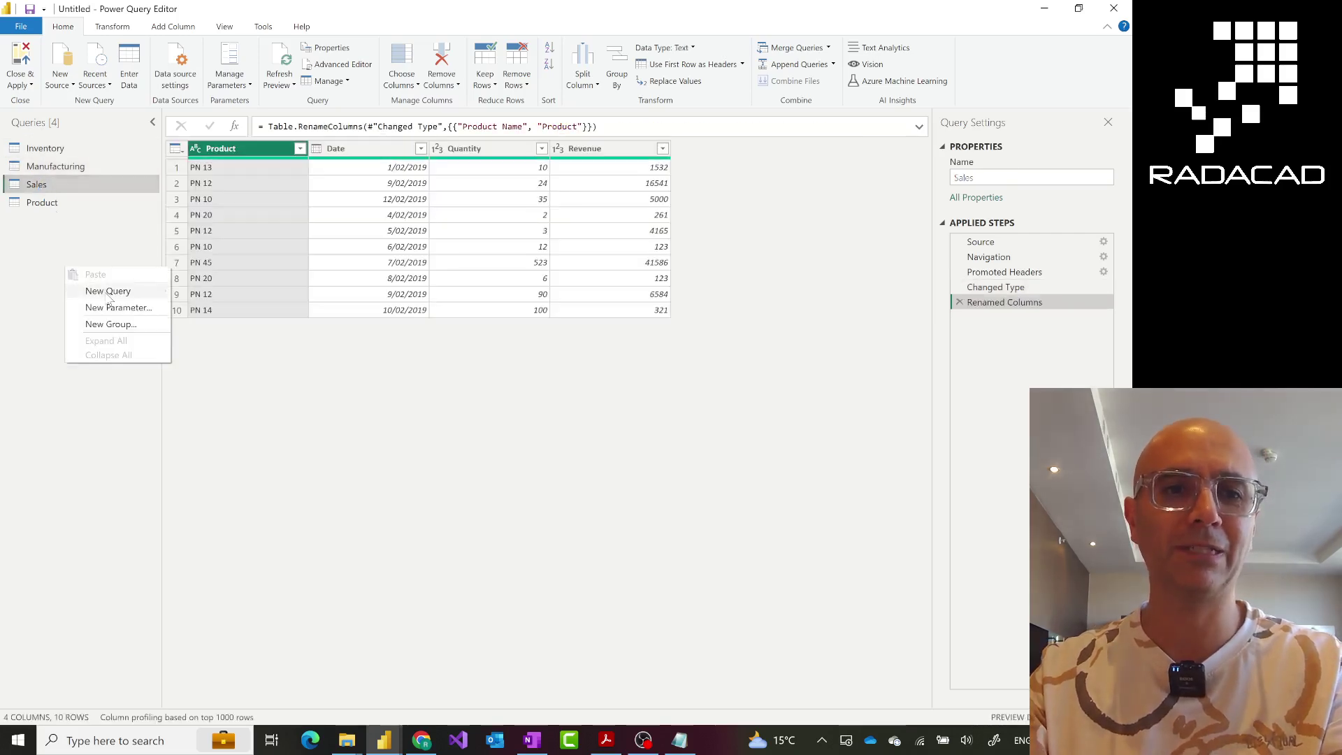
pyautogui.moveTo(109, 297)
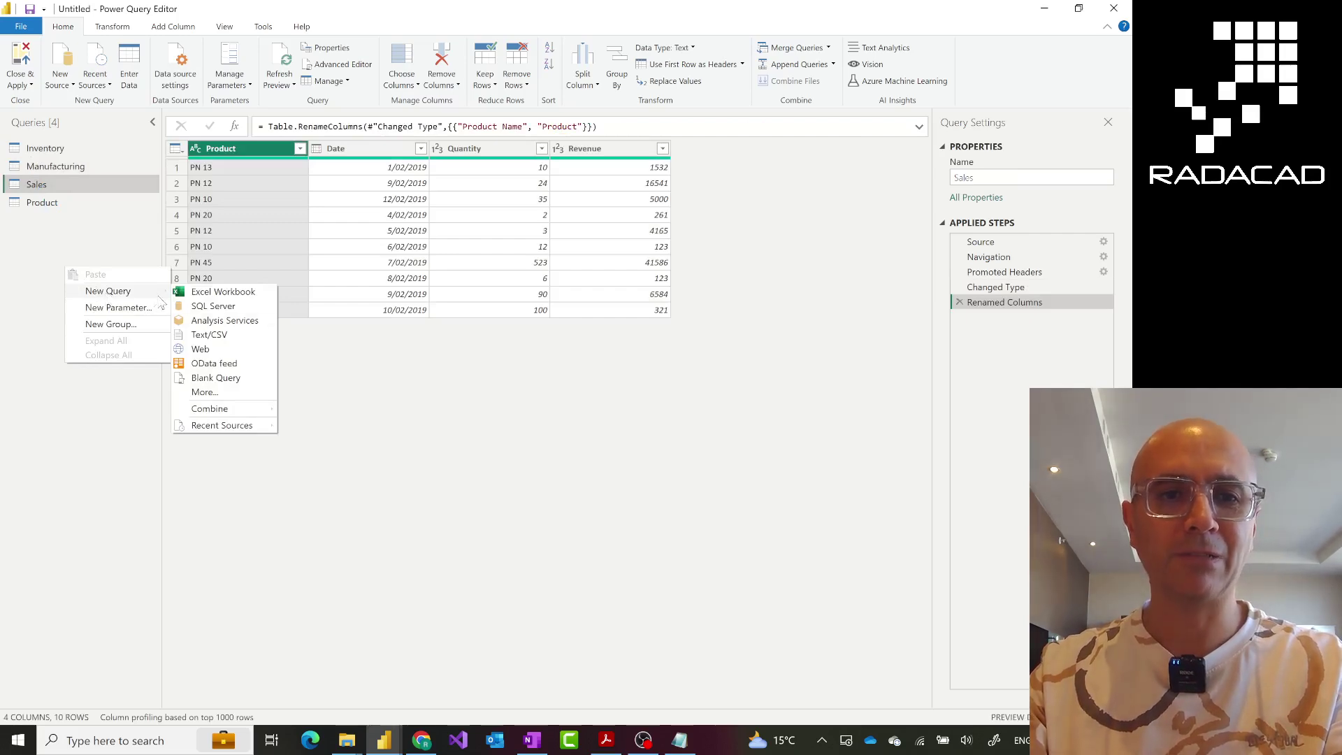
pyautogui.click(217, 377)
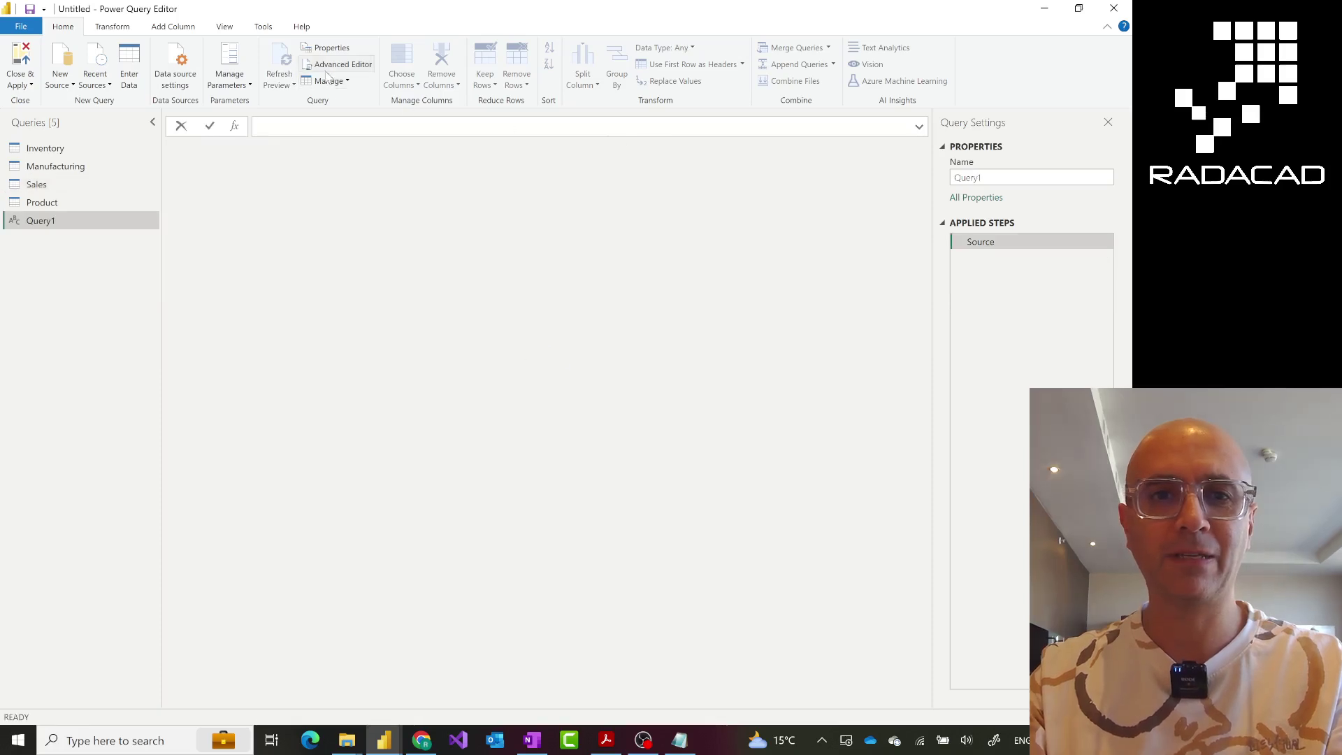
pyautogui.click(334, 64)
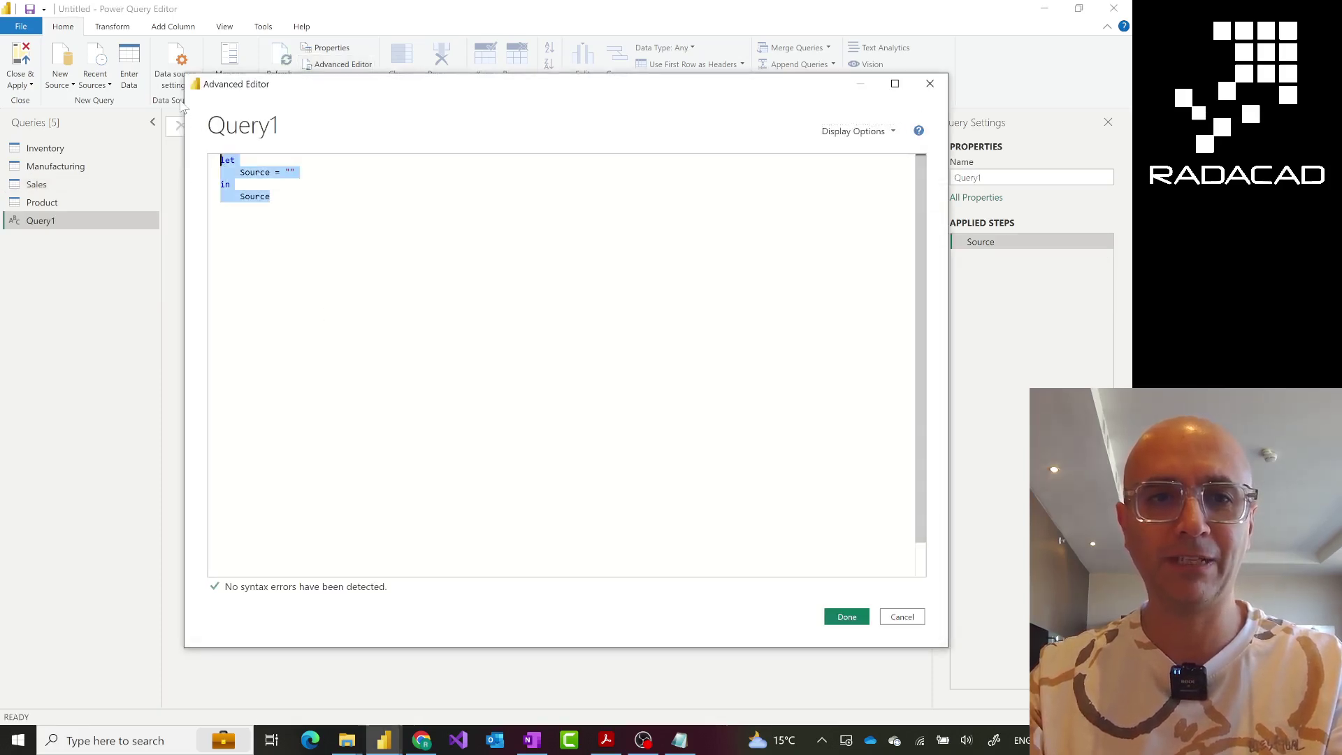
pyautogui.hotkey('ctrl', 'v')
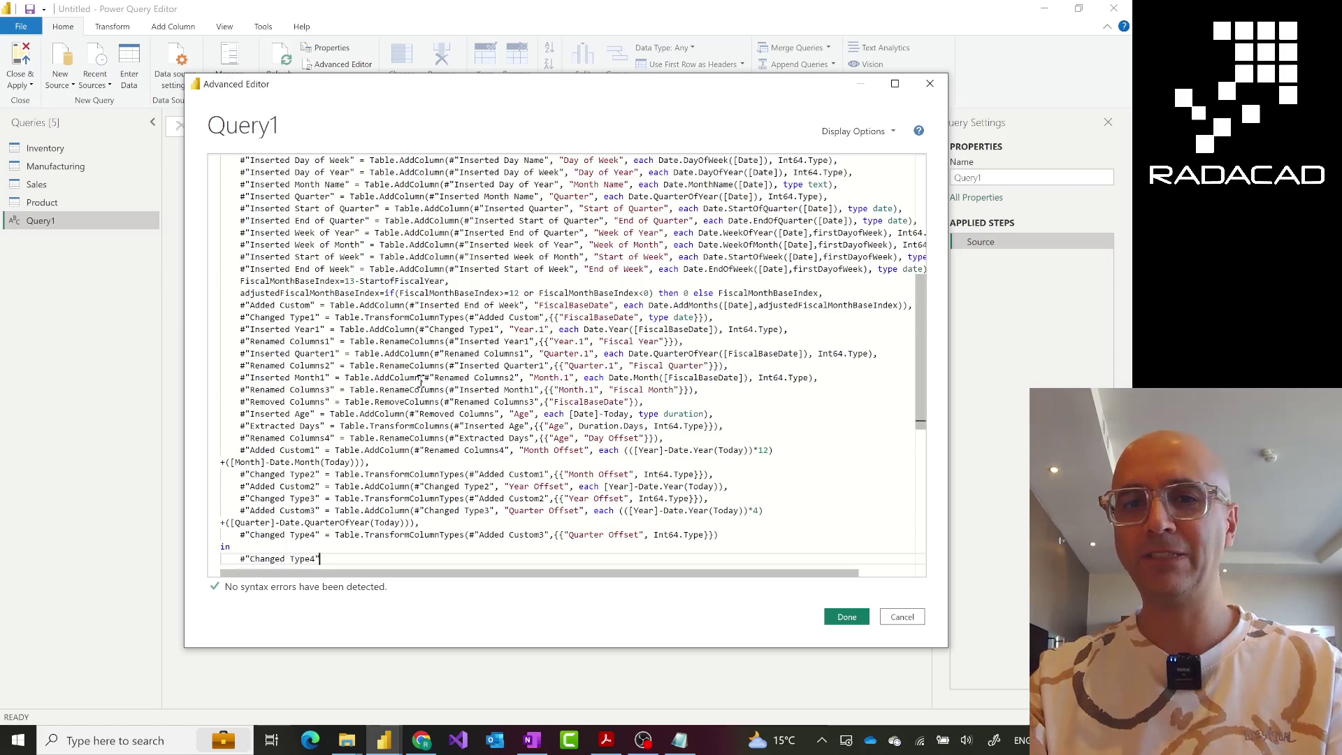
# Step: Set FromYear to 2019 and ToYear to 2024 in the date dimension script and apply the code
pyautogui.scroll(9, 422, 381)
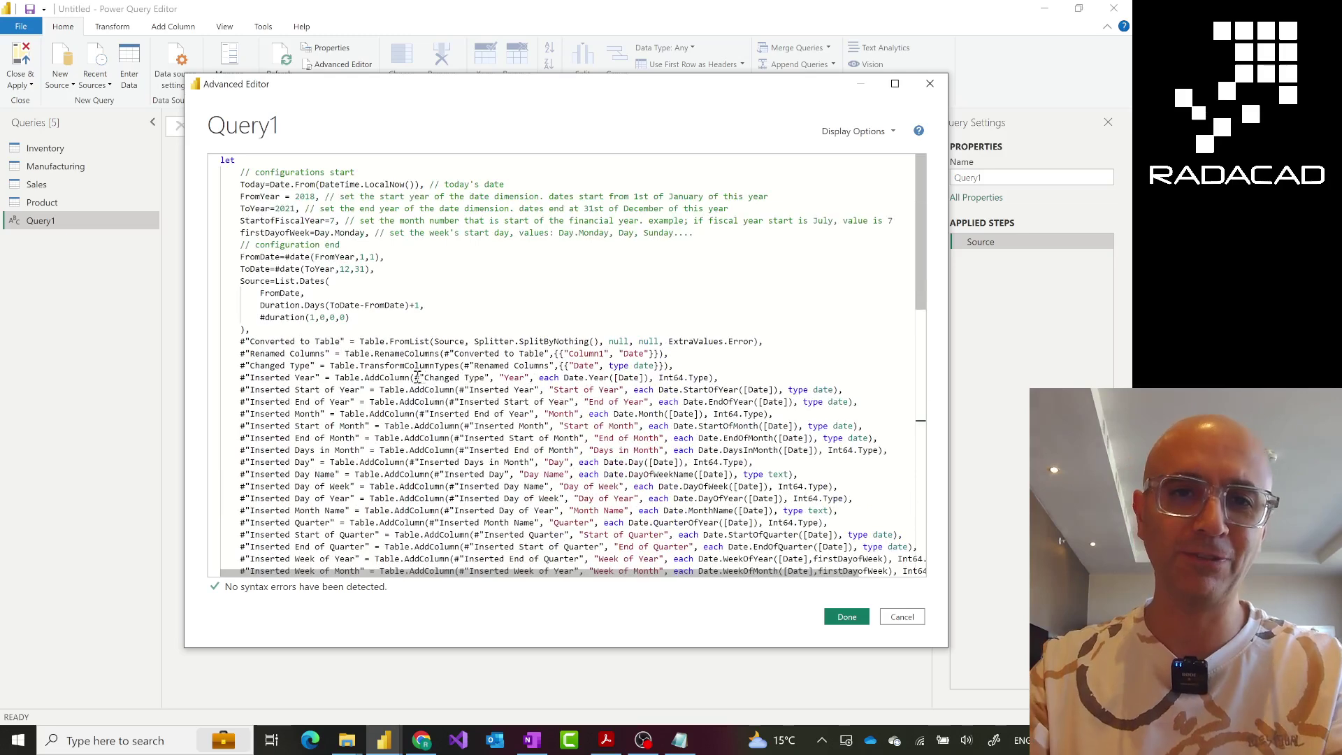
pyautogui.click(309, 197)
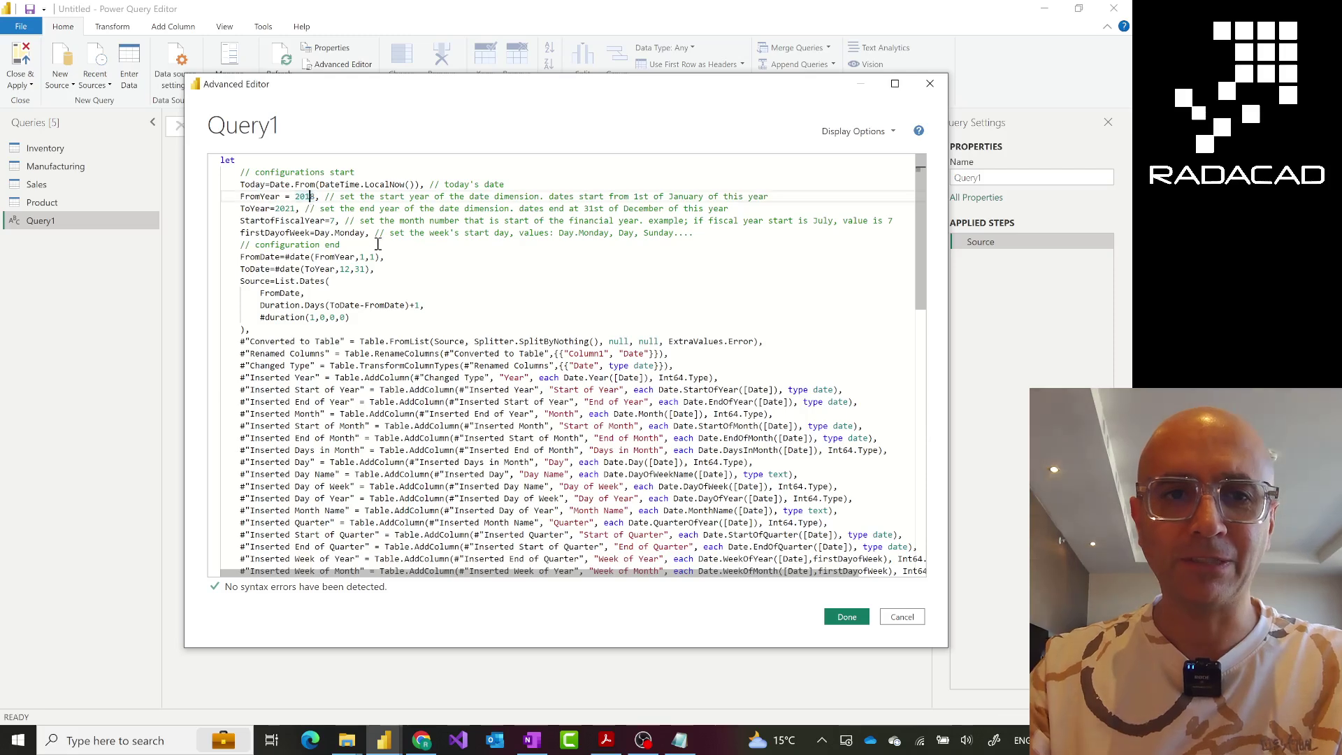
pyautogui.press('BackSpace')
pyautogui.write('9')
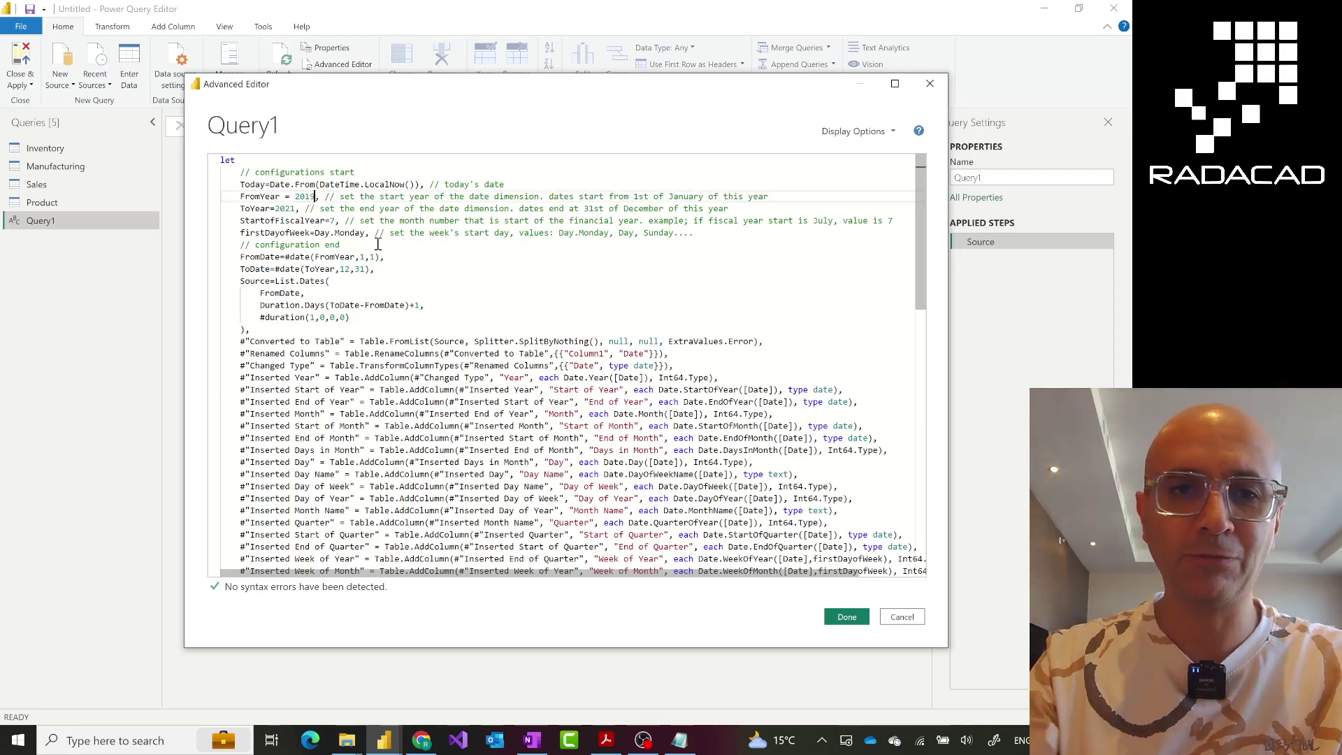
pyautogui.click(291, 209)
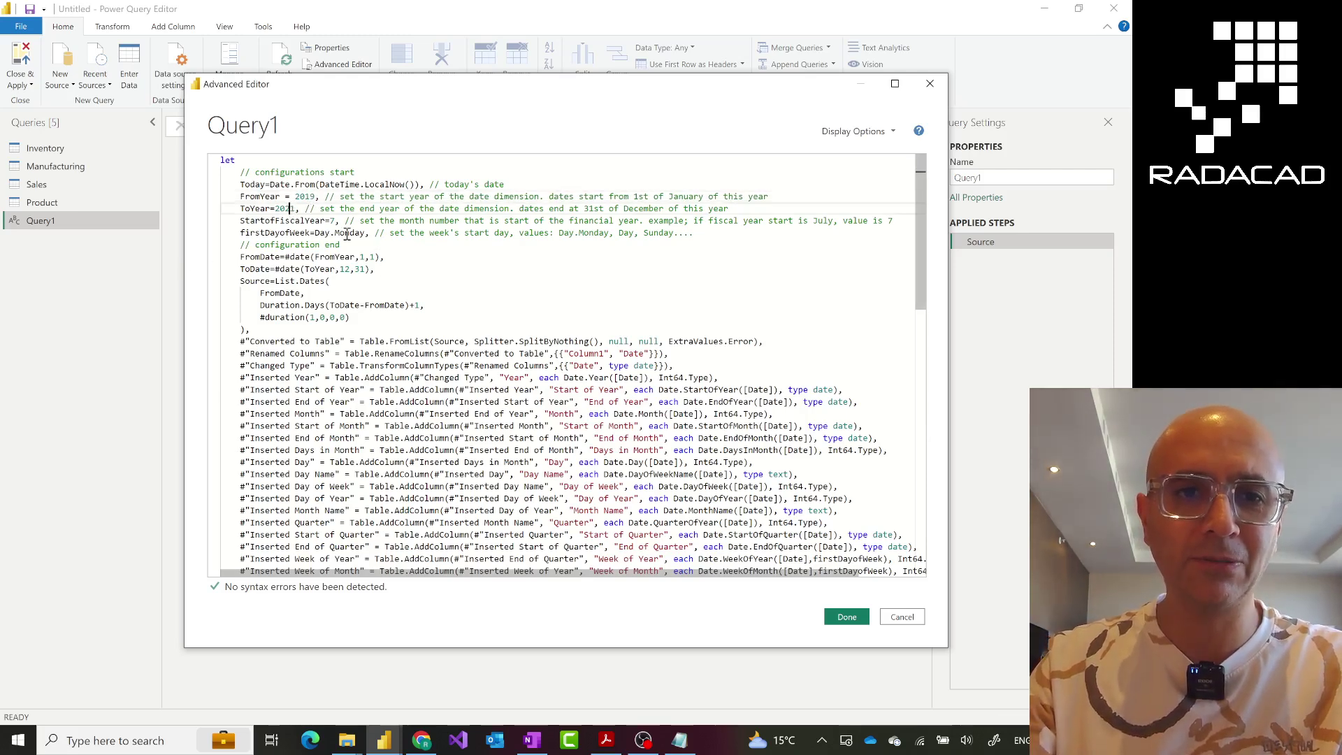
pyautogui.press('BackSpace')
pyautogui.write('4')
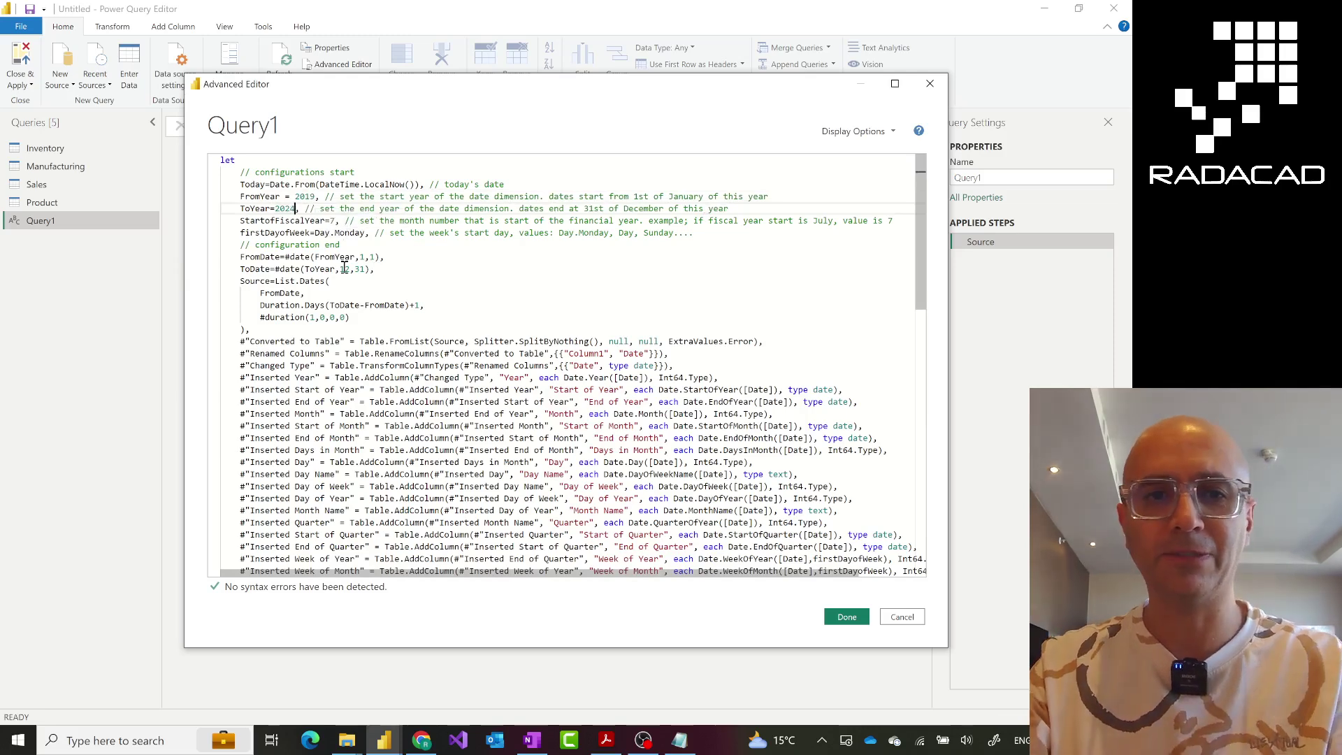
pyautogui.click(847, 619)
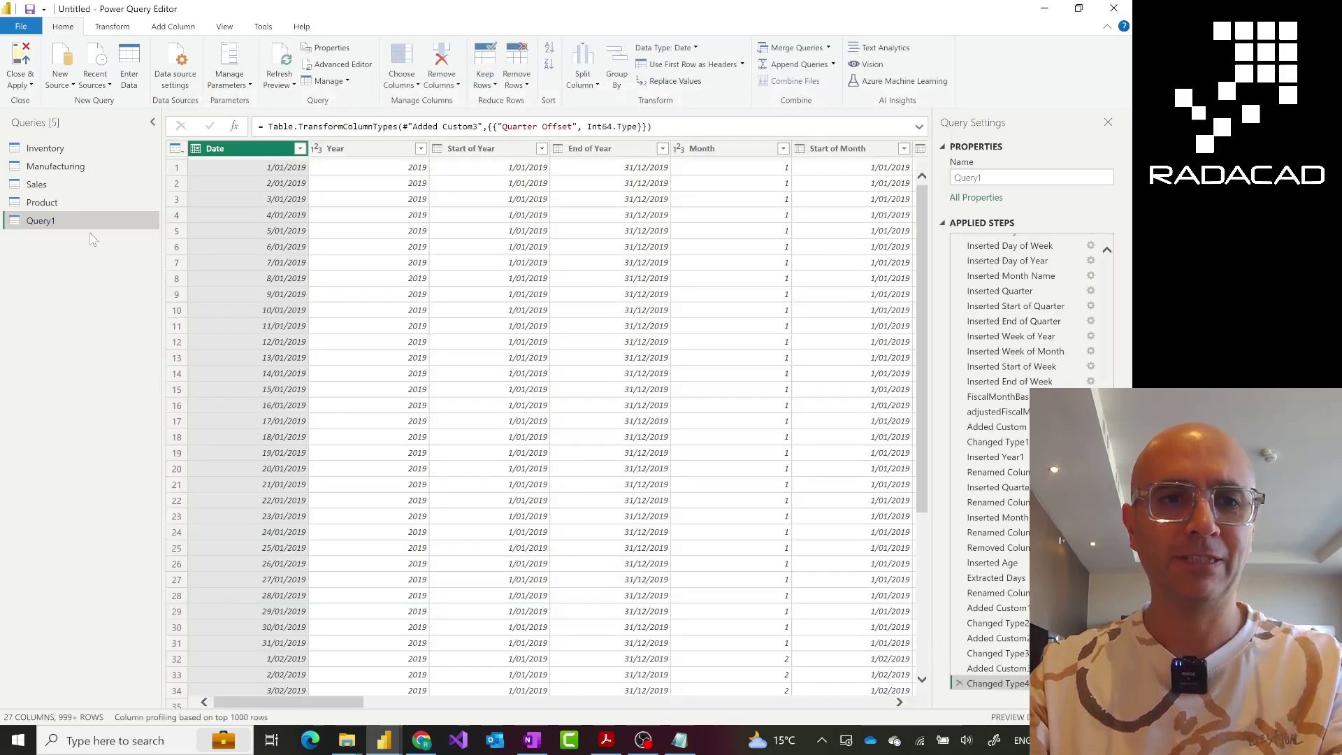
# Step: Rename the new date dimension query as Date, apply the query changes and return to the model diagram
pyautogui.moveTo(45, 225); pyautogui.dragTo(63, 227)
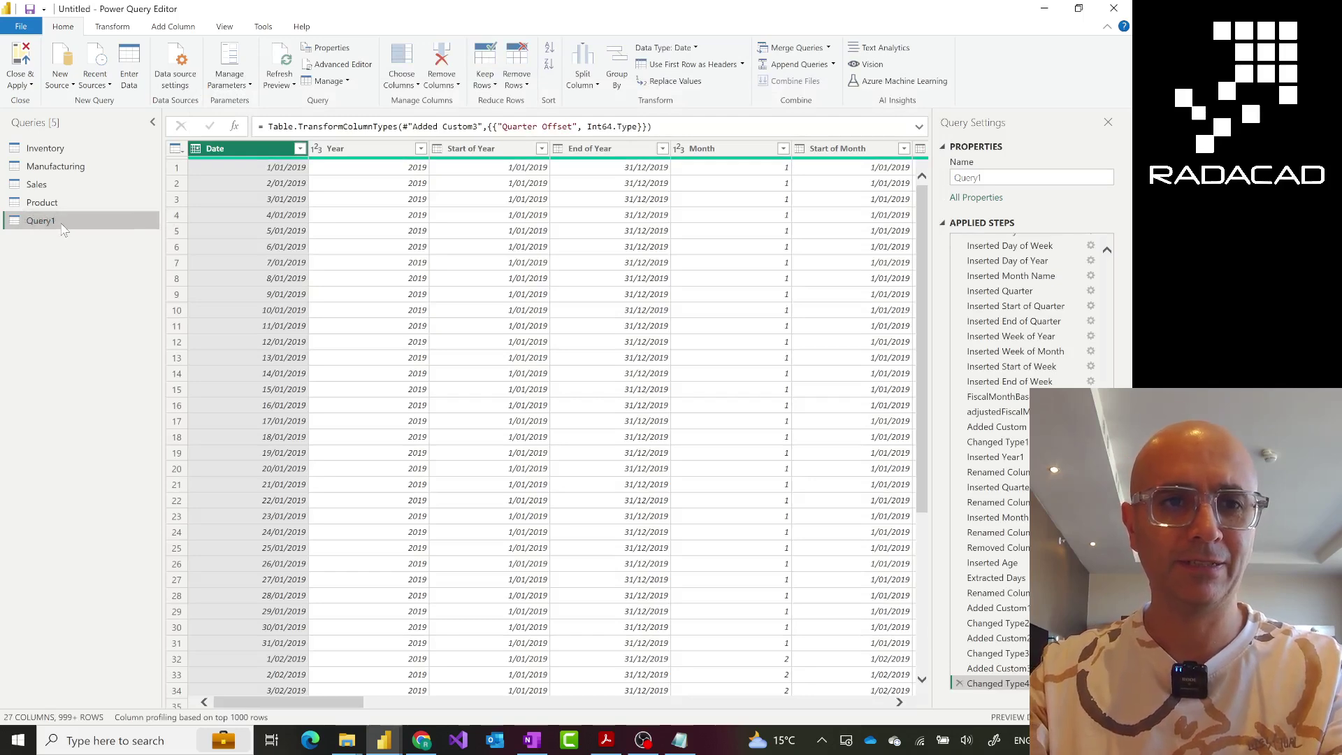
pyautogui.doubleClick(62, 224)
pyautogui.write('Date')
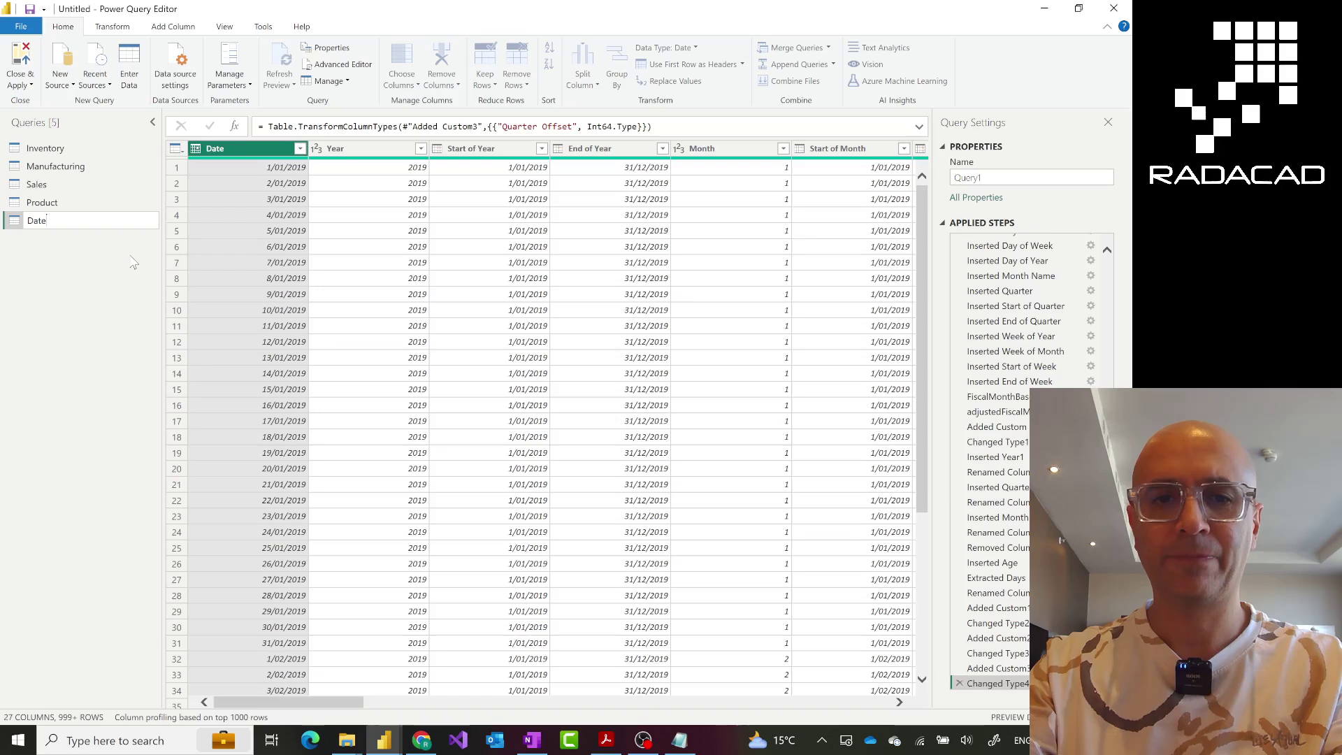
pyautogui.press('Return')
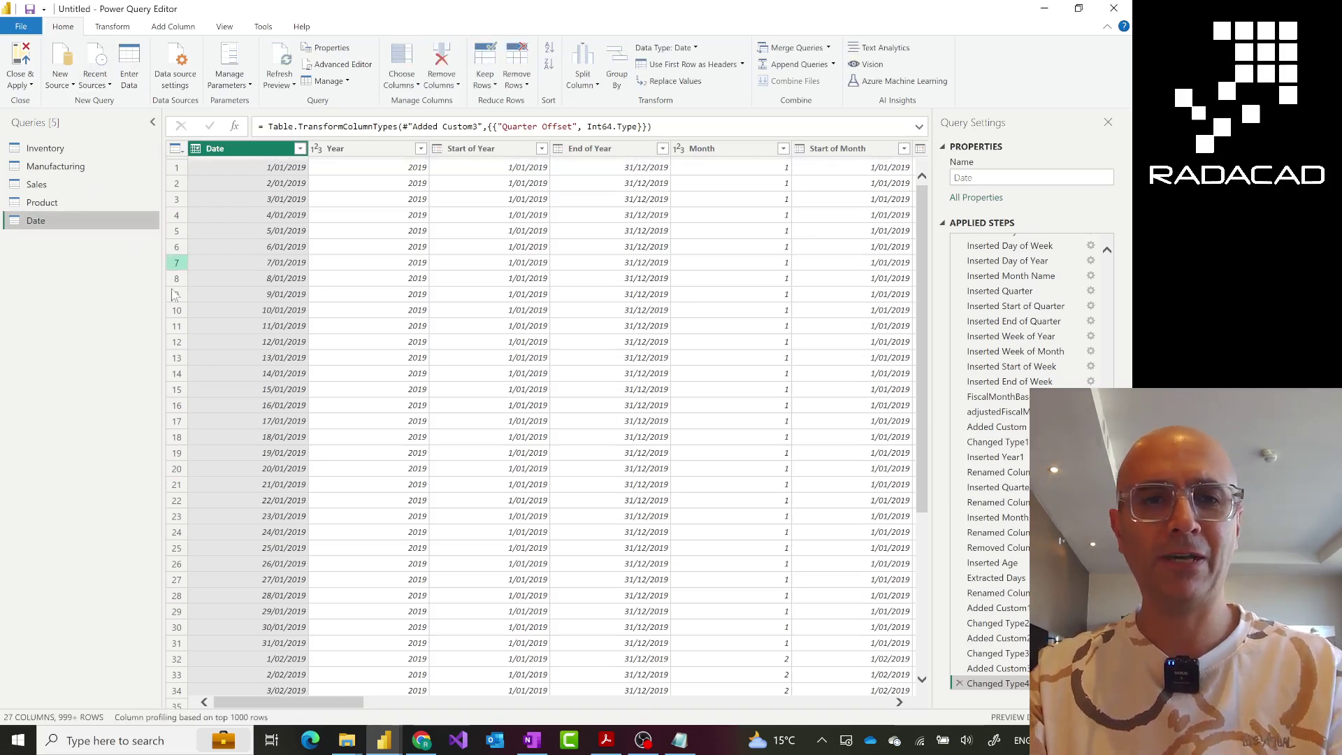
pyautogui.click(22, 65)
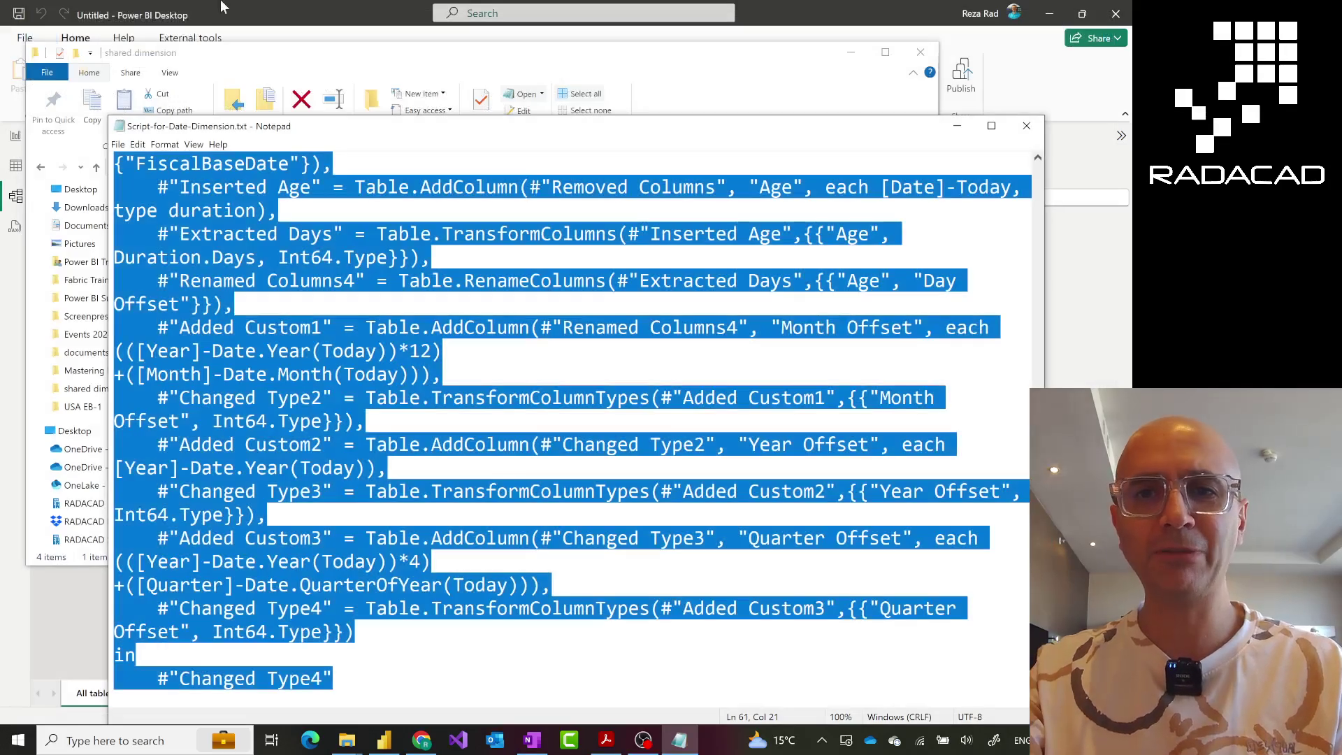
pyautogui.click(478, 23)
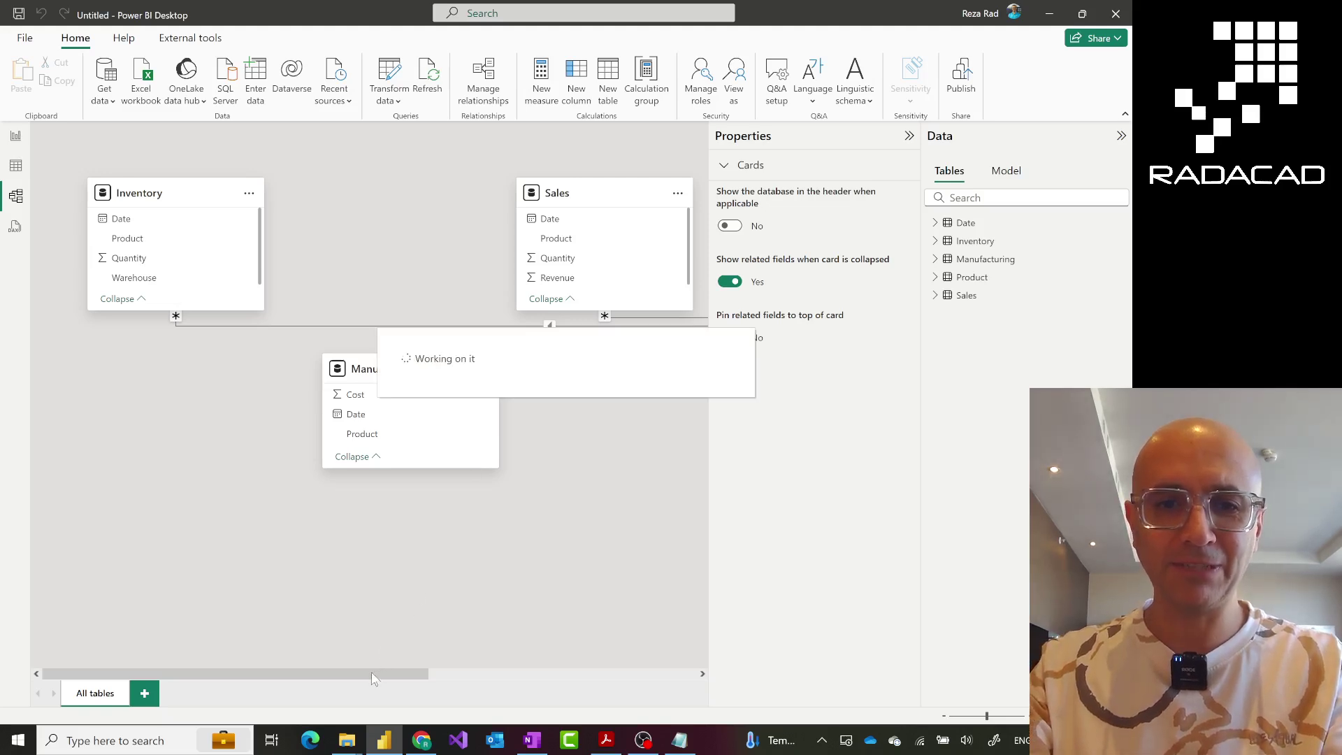
# Step: Rearrange the model diagram with Product below Sales and Manufacturing, Inventory at the lower left and Date above Inventory
pyautogui.moveTo(372, 677); pyautogui.dragTo(631, 675)
pyautogui.moveTo(584, 318); pyautogui.dragTo(308, 555)
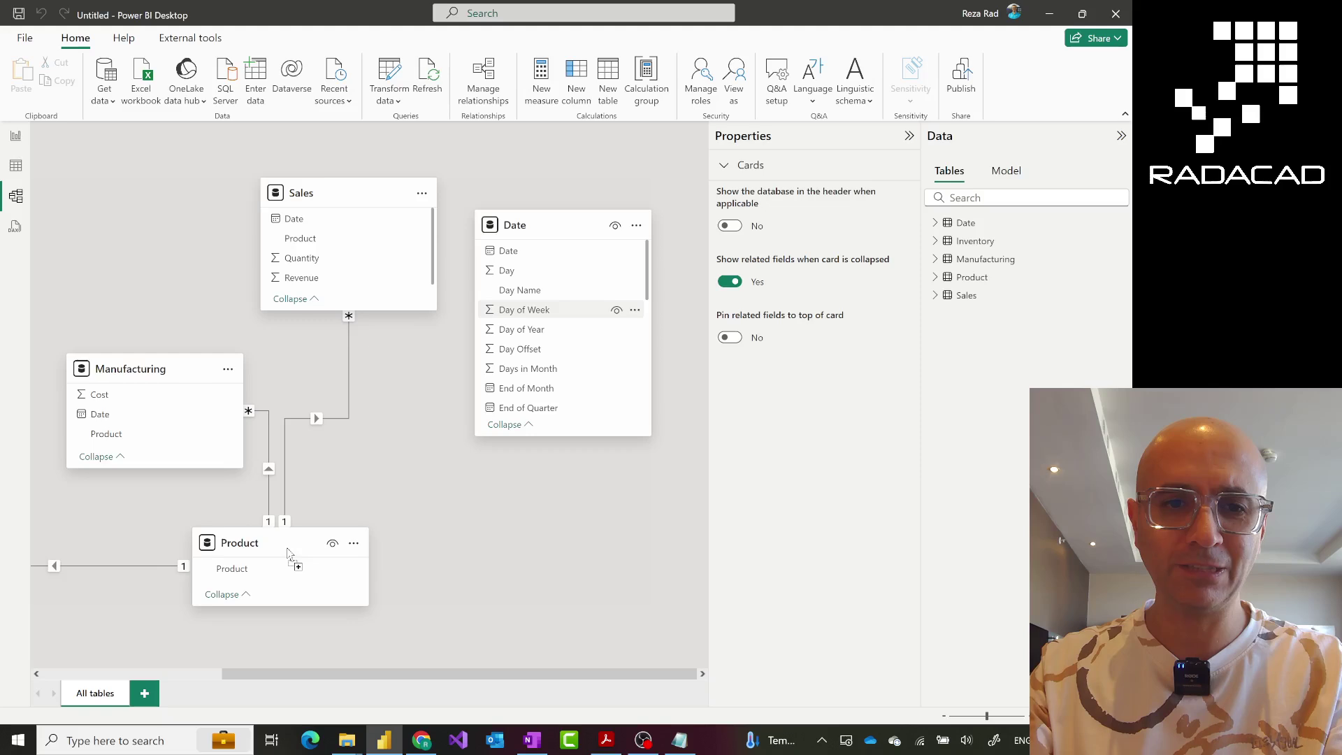
pyautogui.moveTo(245, 679); pyautogui.dragTo(106, 678)
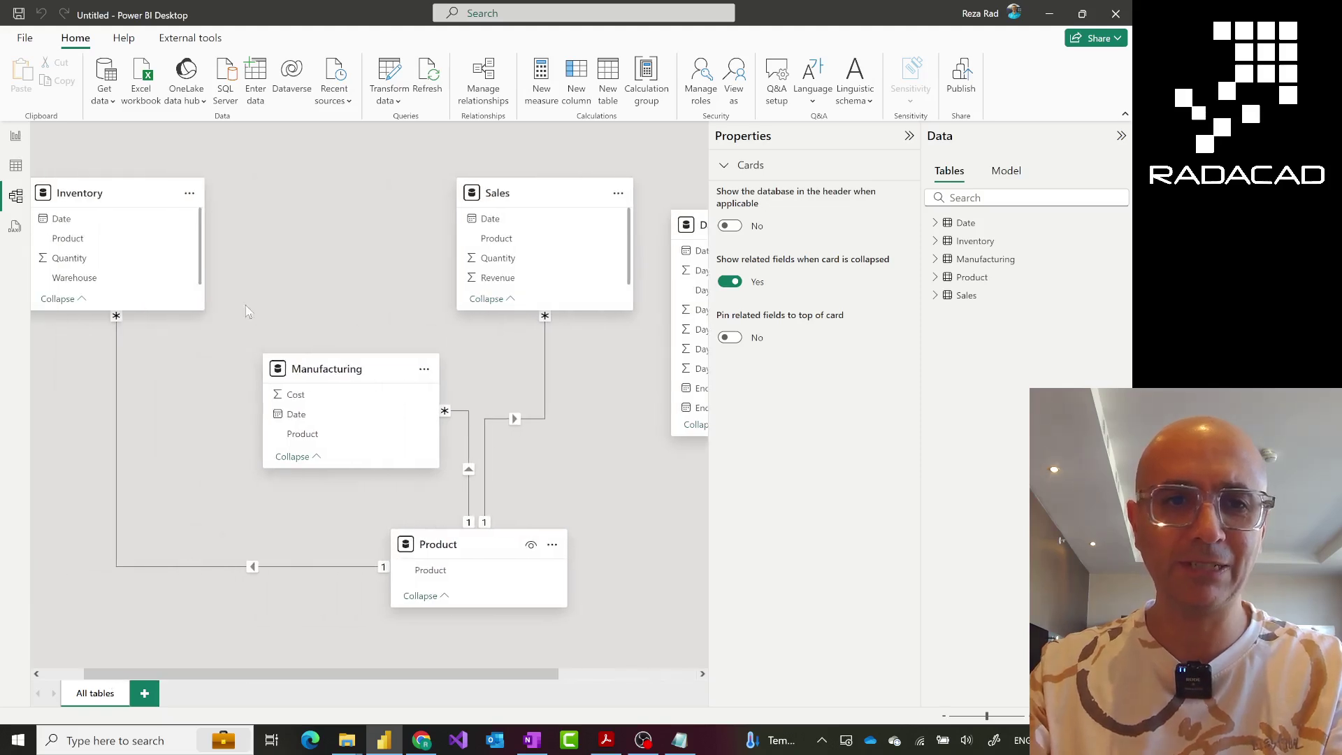
pyautogui.moveTo(155, 200); pyautogui.dragTo(125, 514)
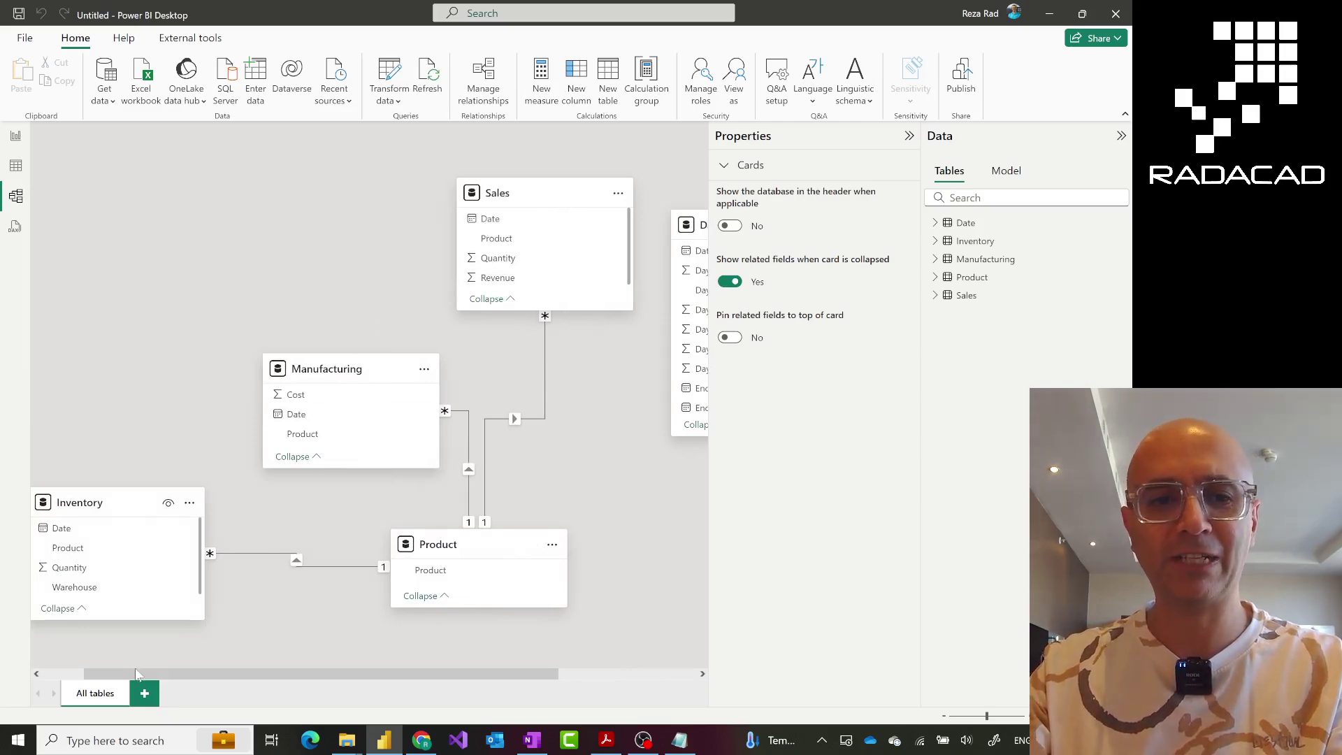
pyautogui.moveTo(130, 676); pyautogui.dragTo(96, 677)
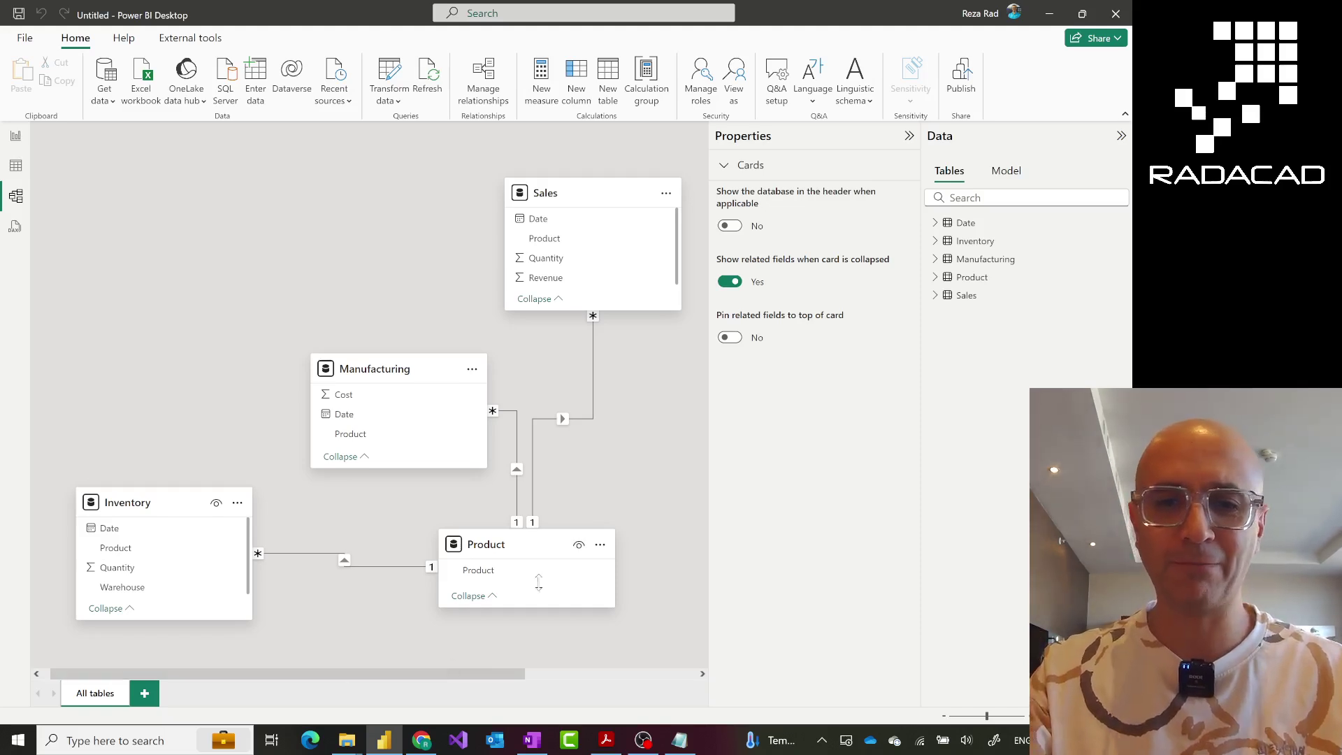
pyautogui.moveTo(551, 544); pyautogui.dragTo(578, 553)
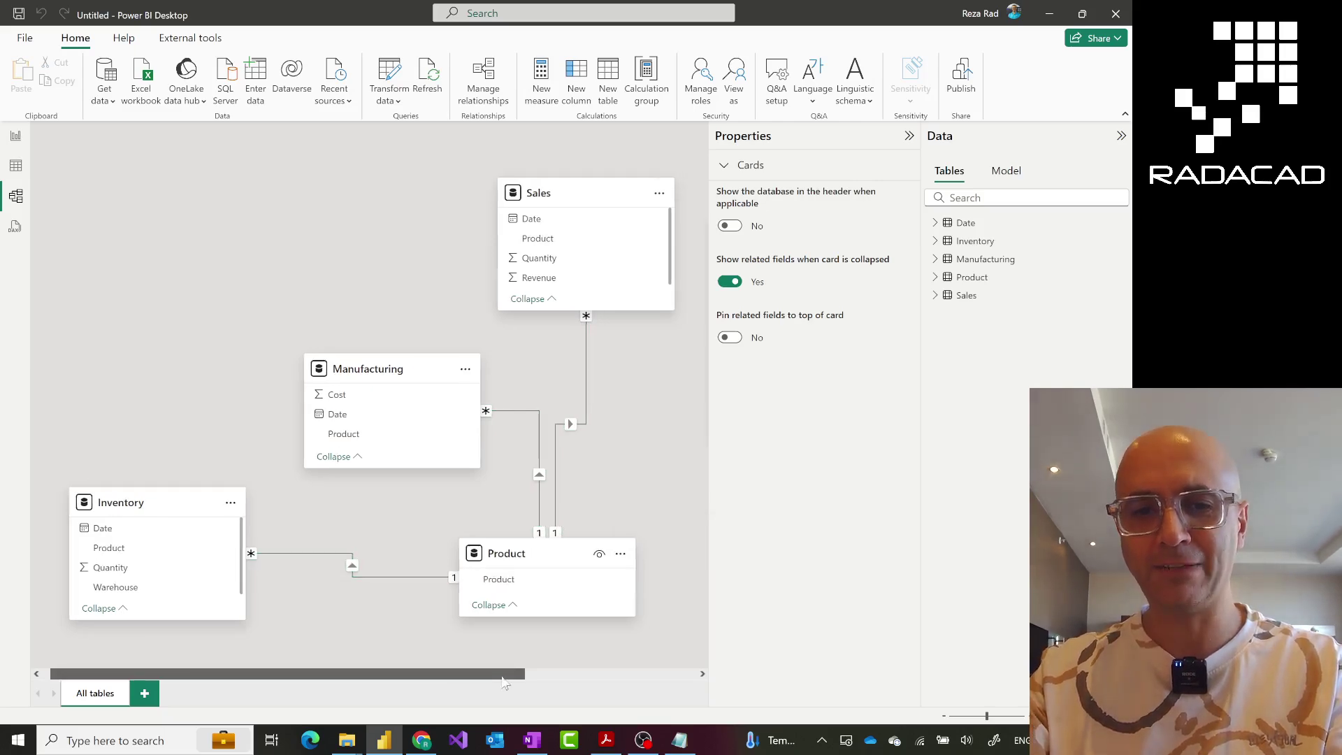
pyautogui.moveTo(469, 674); pyautogui.dragTo(640, 674)
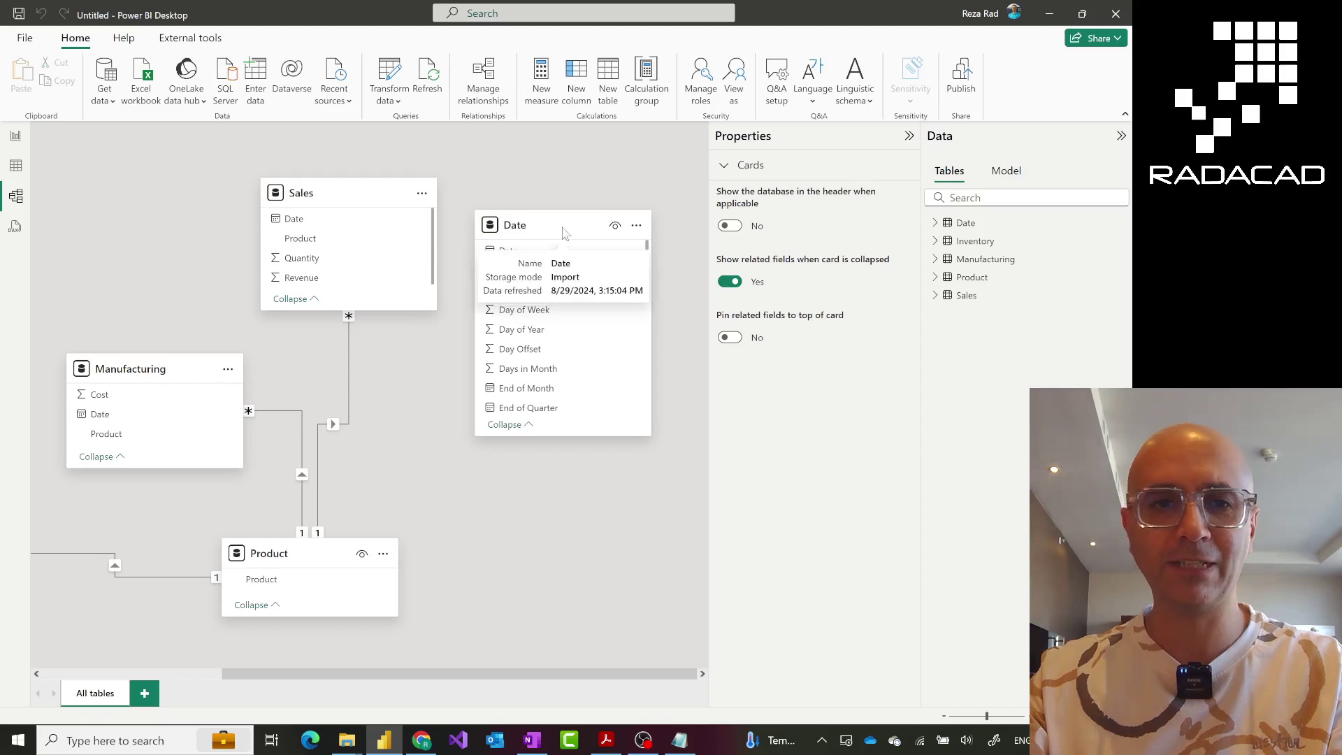
pyautogui.moveTo(552, 224); pyautogui.dragTo(75, 185)
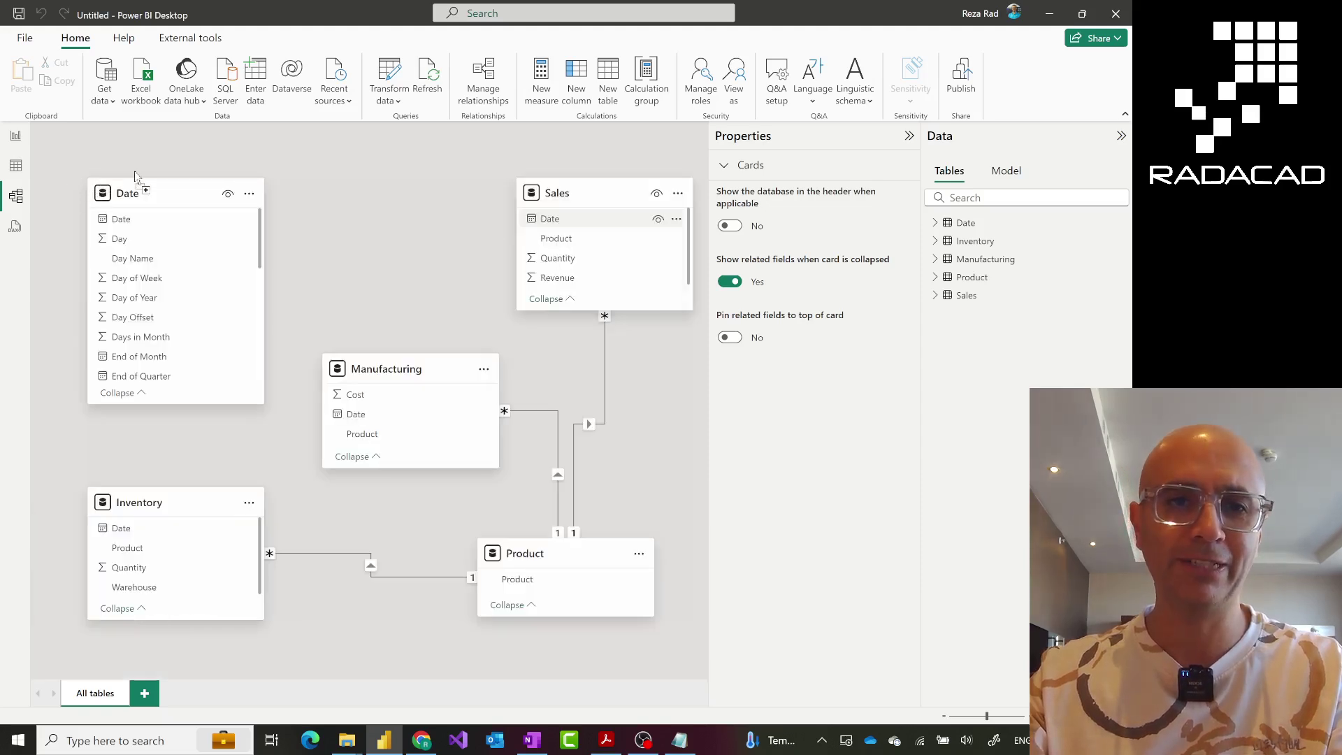
# Step: Relate the Date table's Date column to Date in Sales and in Manufacturing, both one to many with single cross-filter direction
pyautogui.moveTo(136, 222); pyautogui.dragTo(552, 231)
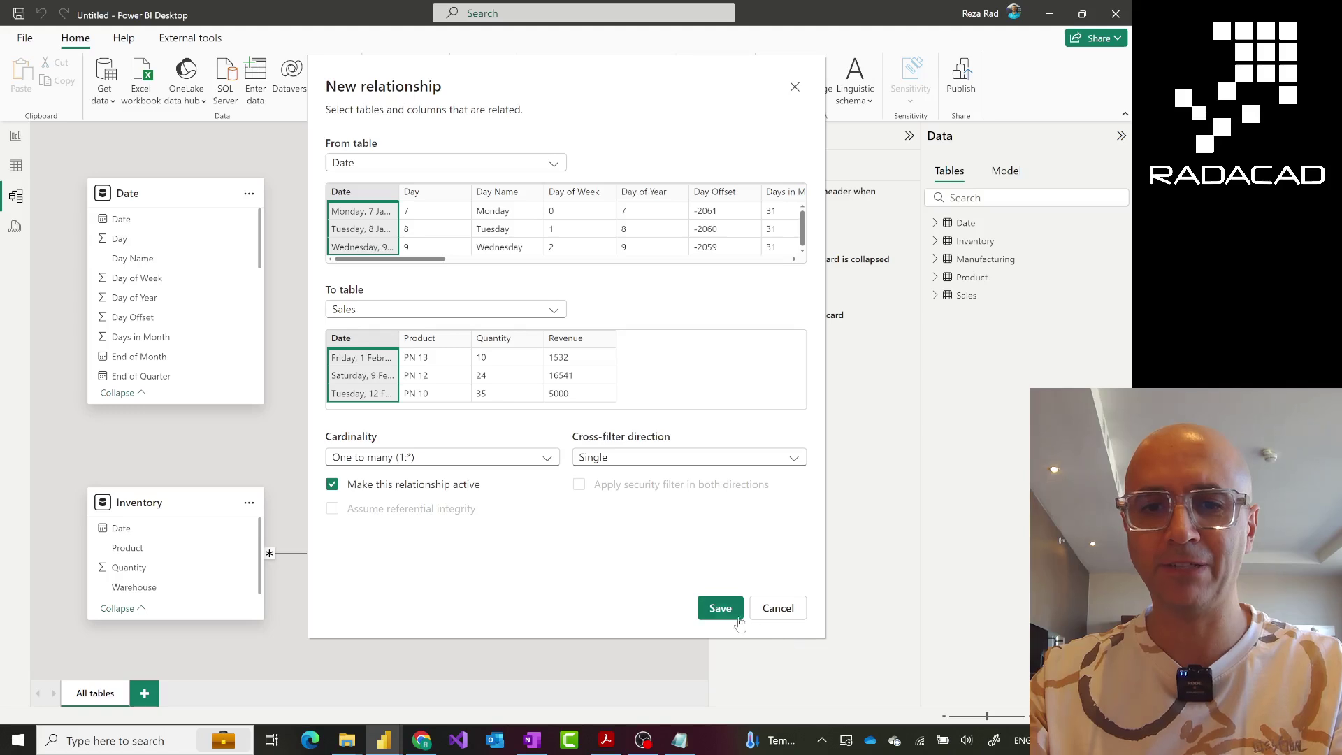
pyautogui.click(738, 619)
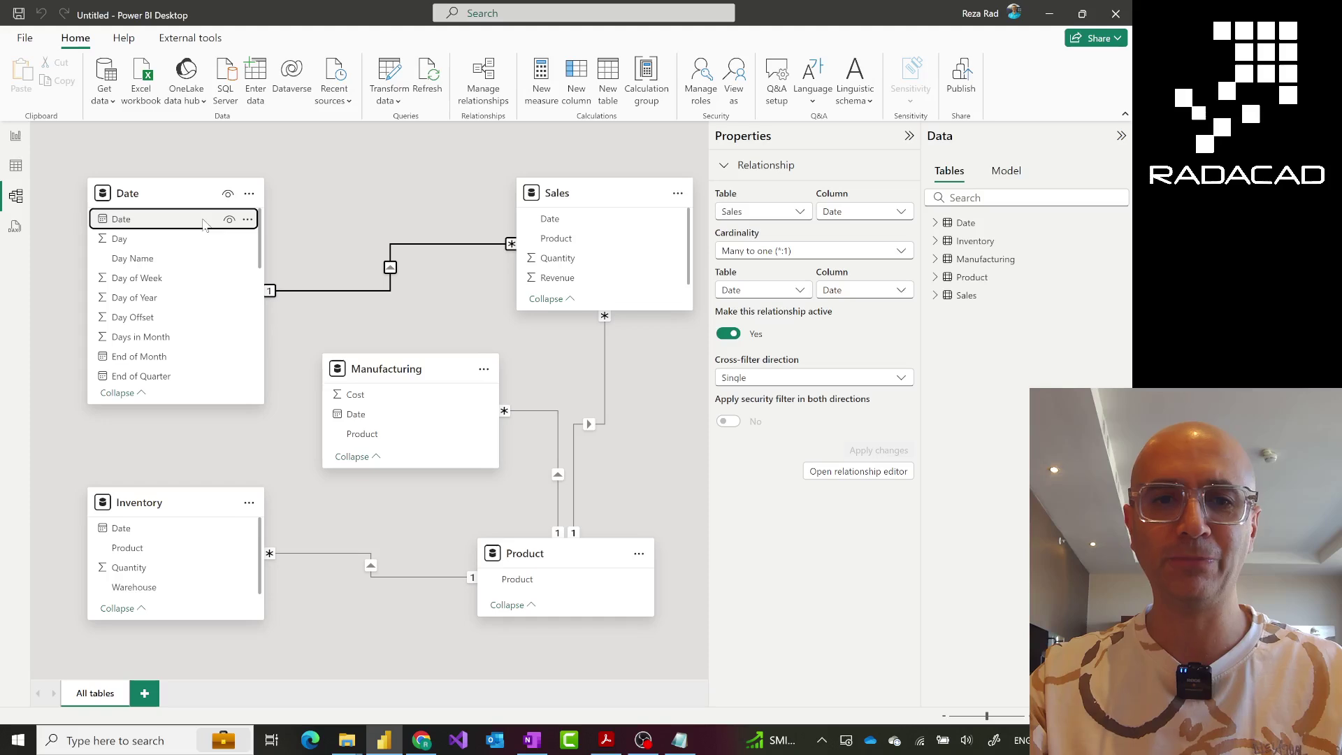
pyautogui.moveTo(204, 223); pyautogui.dragTo(358, 414)
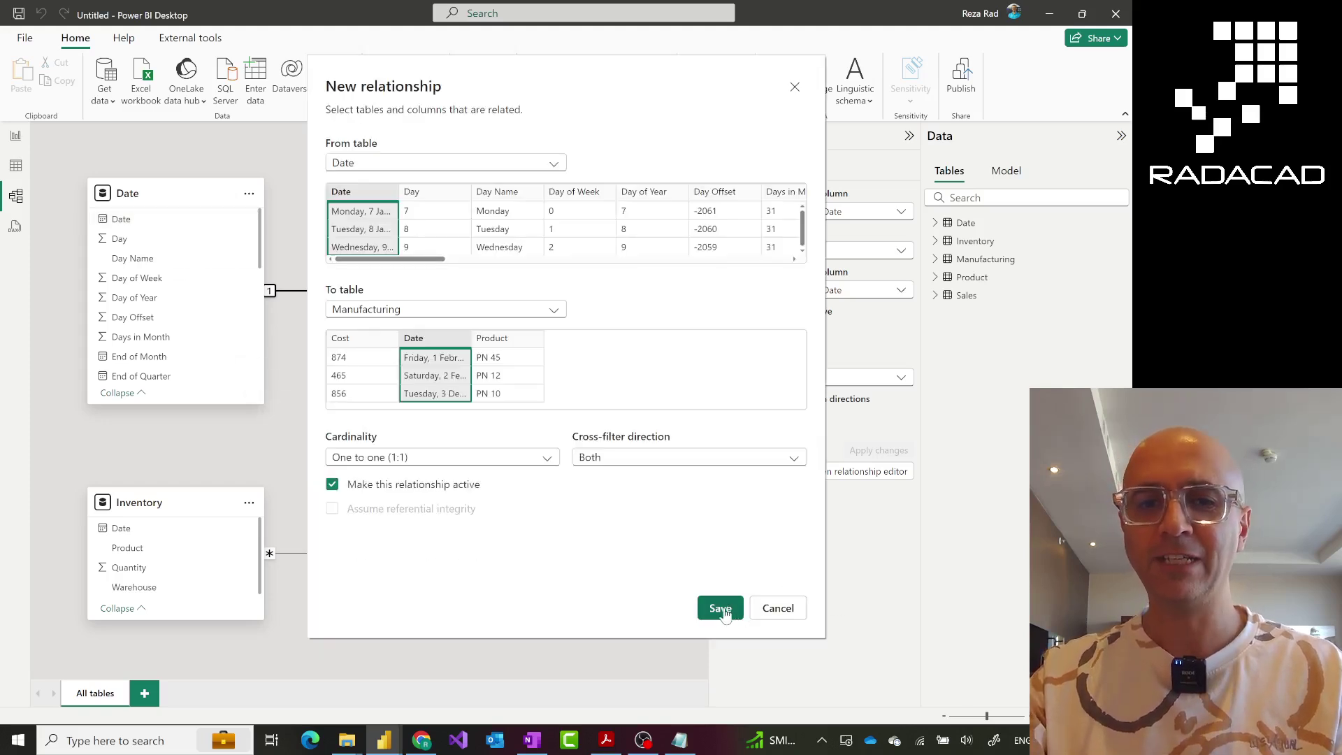
pyautogui.click(736, 601)
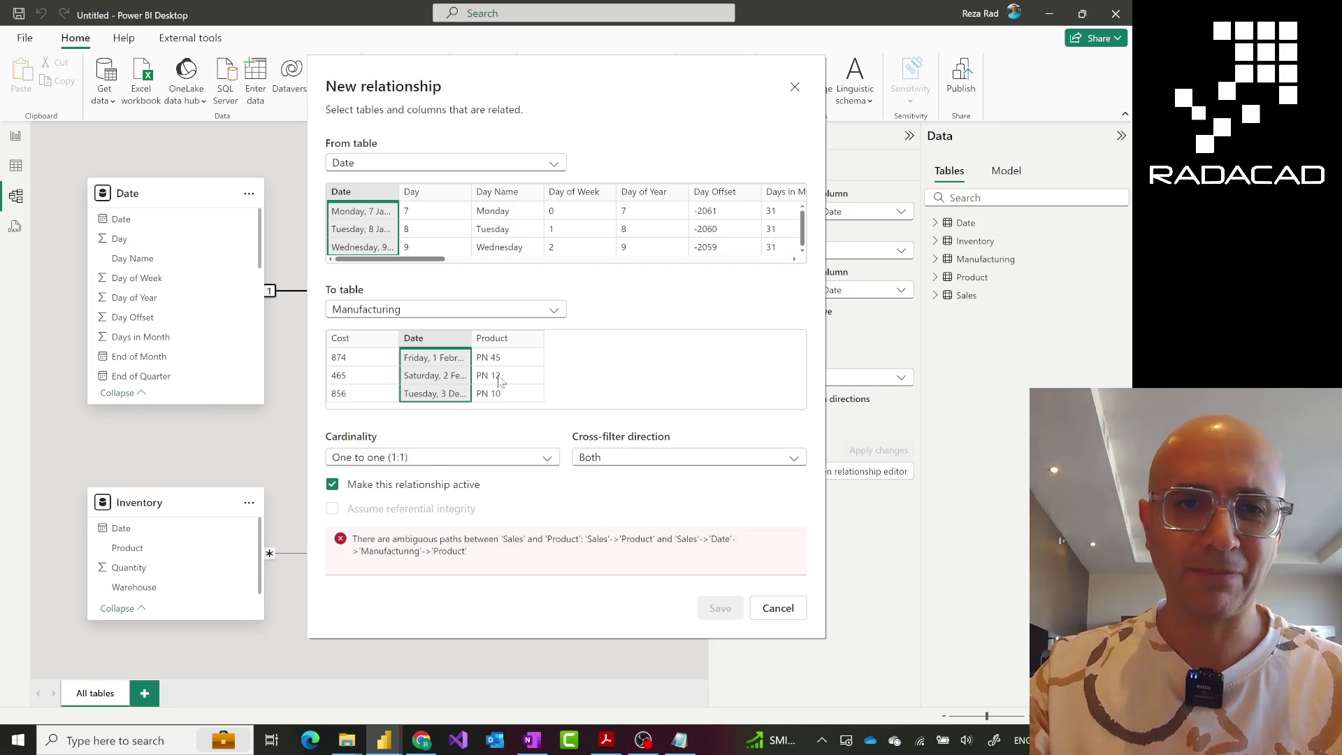
pyautogui.click(504, 459)
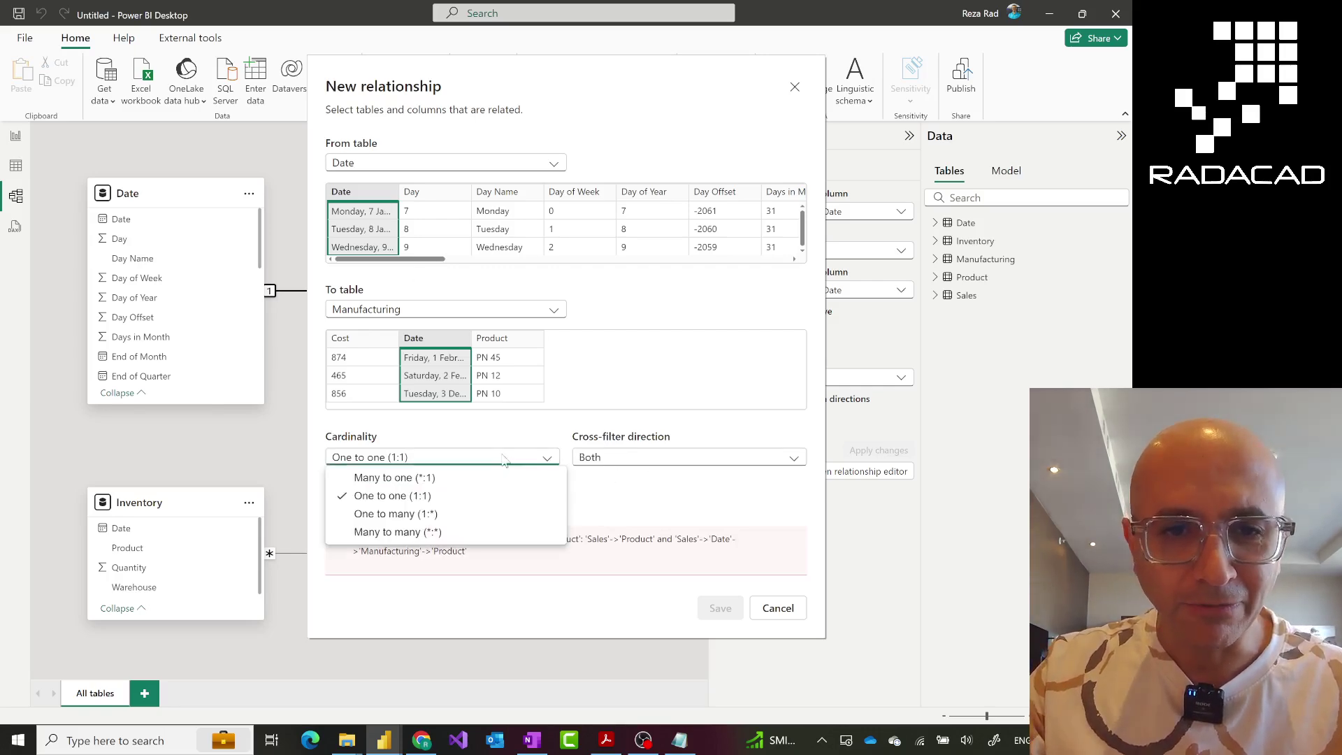
pyautogui.click(409, 515)
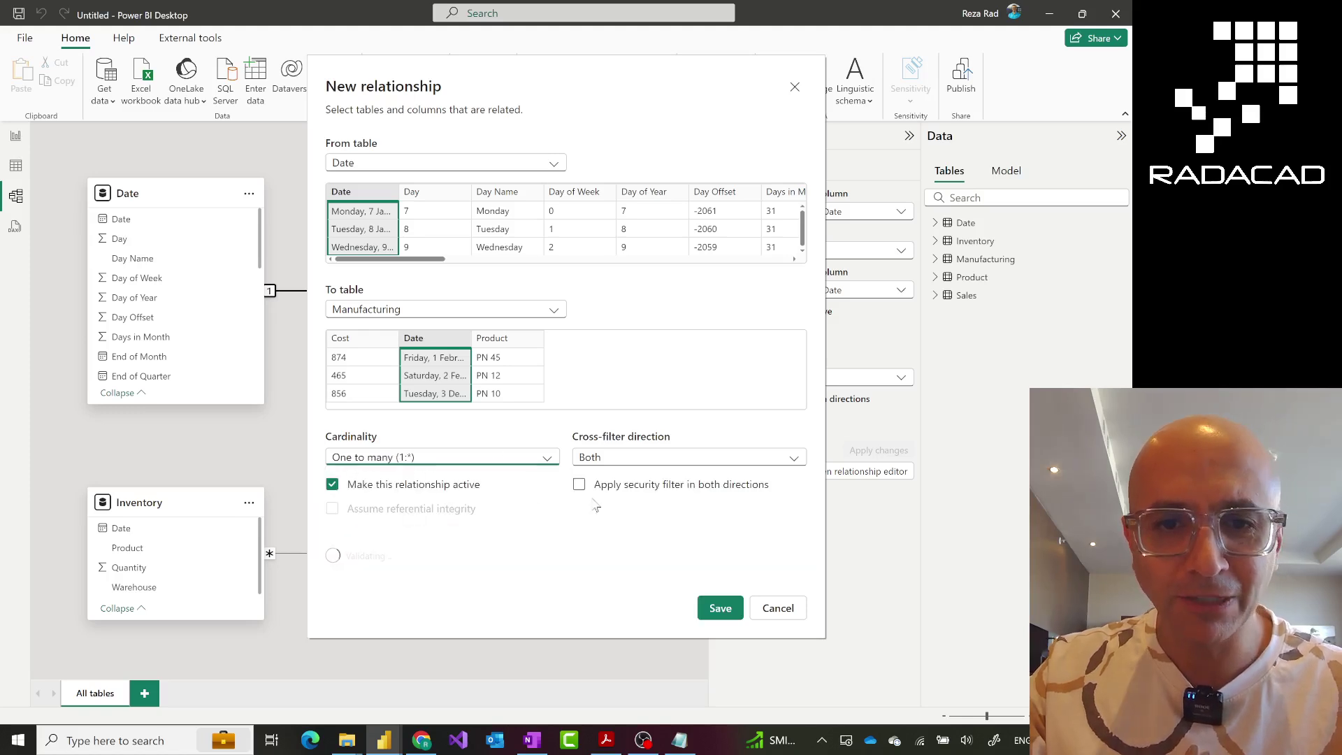
pyautogui.click(643, 460)
pyautogui.click(633, 482)
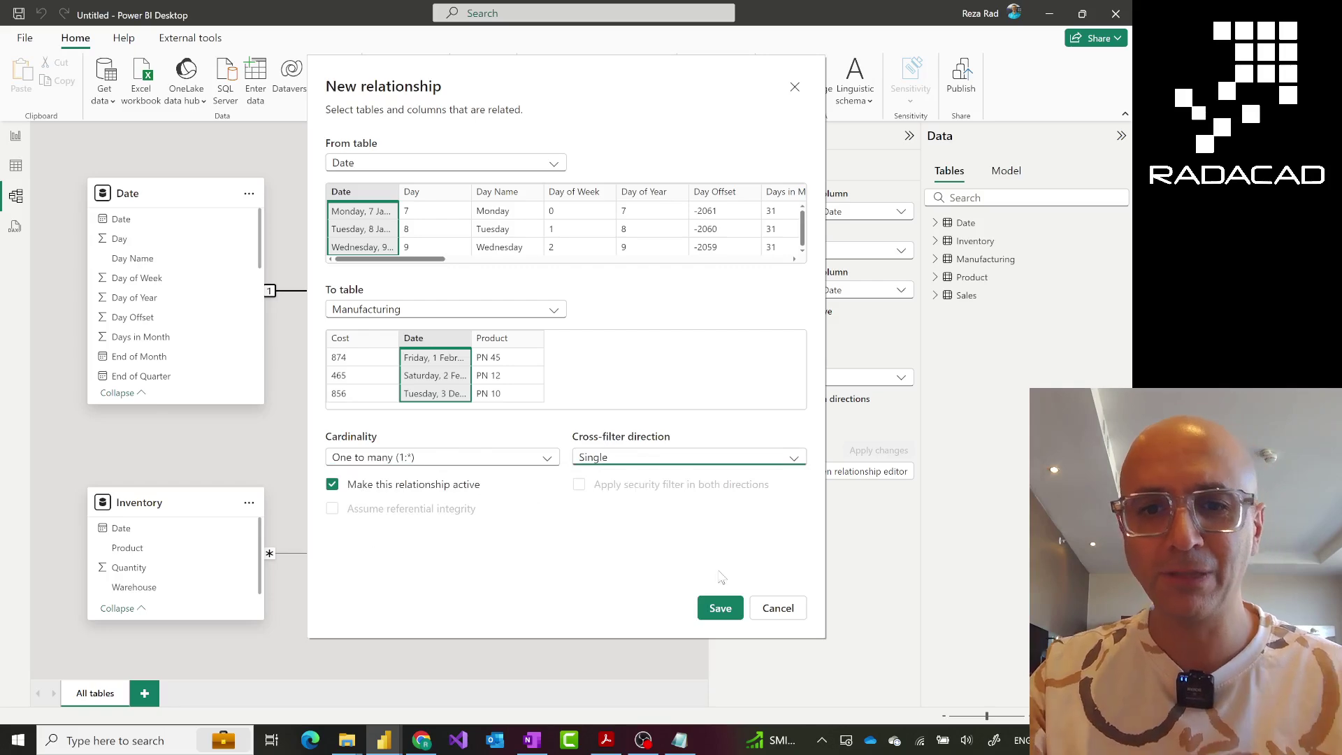
pyautogui.click(719, 608)
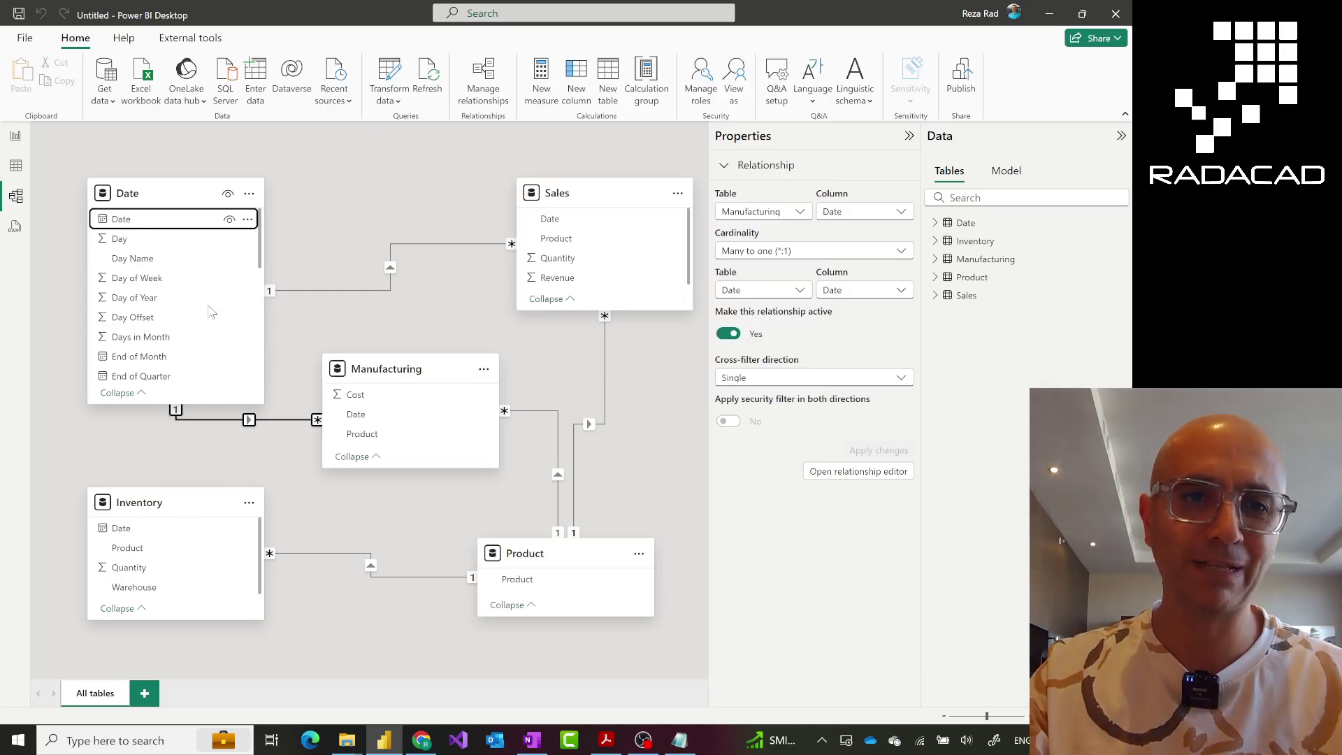
# Step: Relate the Date table's Date column to Inventory's Date, one to many with single cross-filtering, and nudge the Manufacturing table right
pyautogui.moveTo(150, 220); pyautogui.dragTo(140, 528)
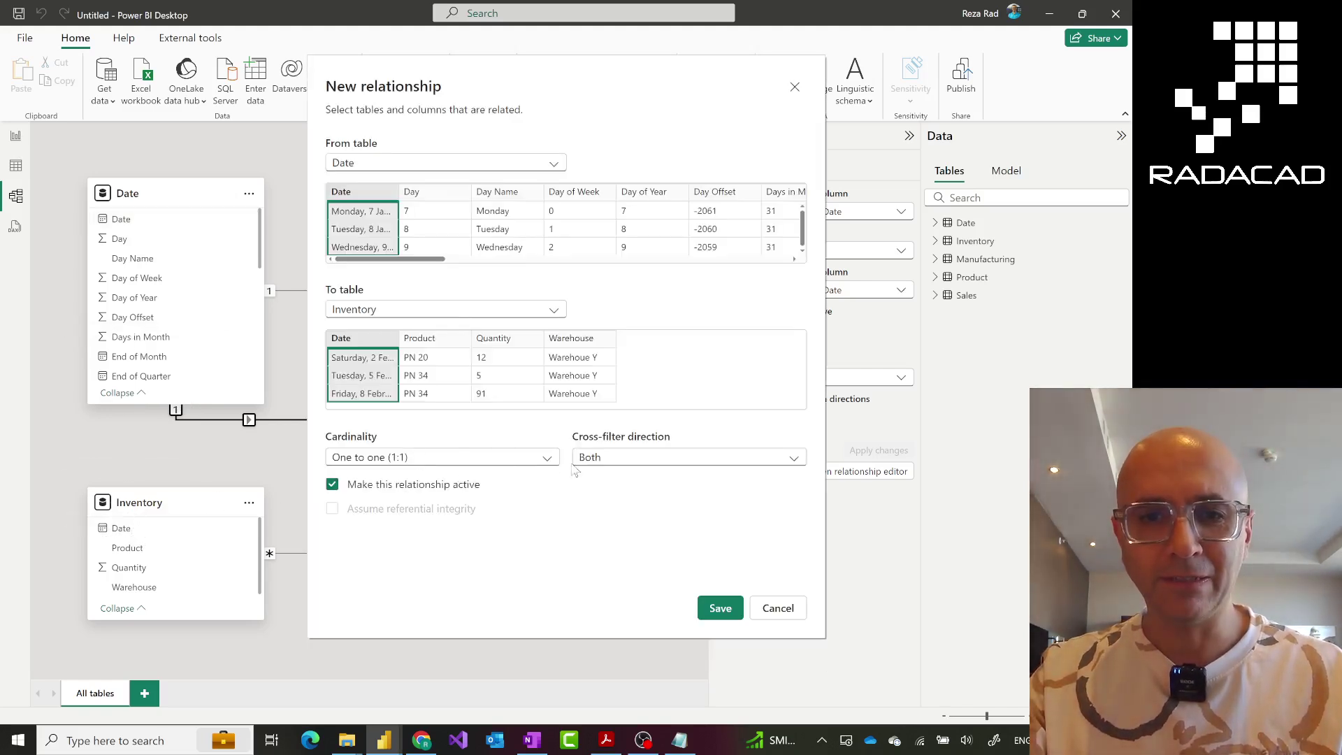
pyautogui.click(528, 462)
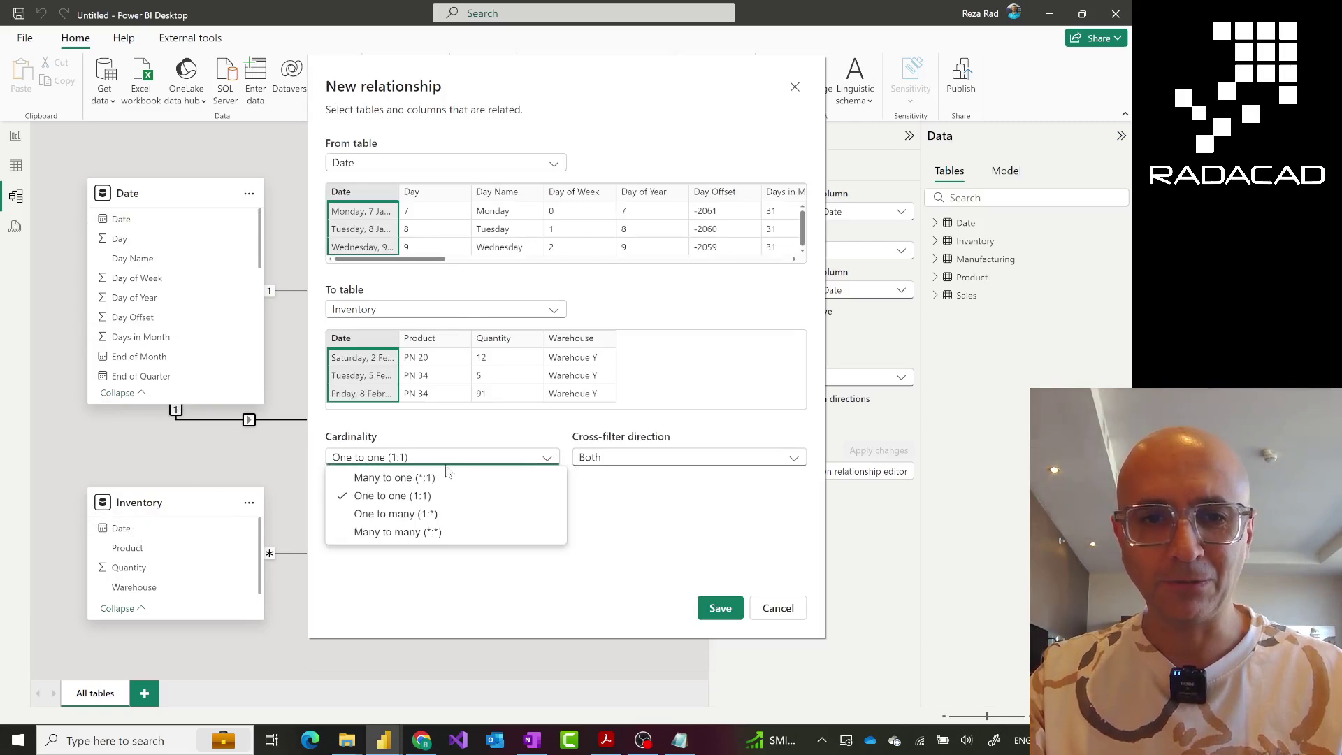
pyautogui.click(409, 515)
pyautogui.click(637, 465)
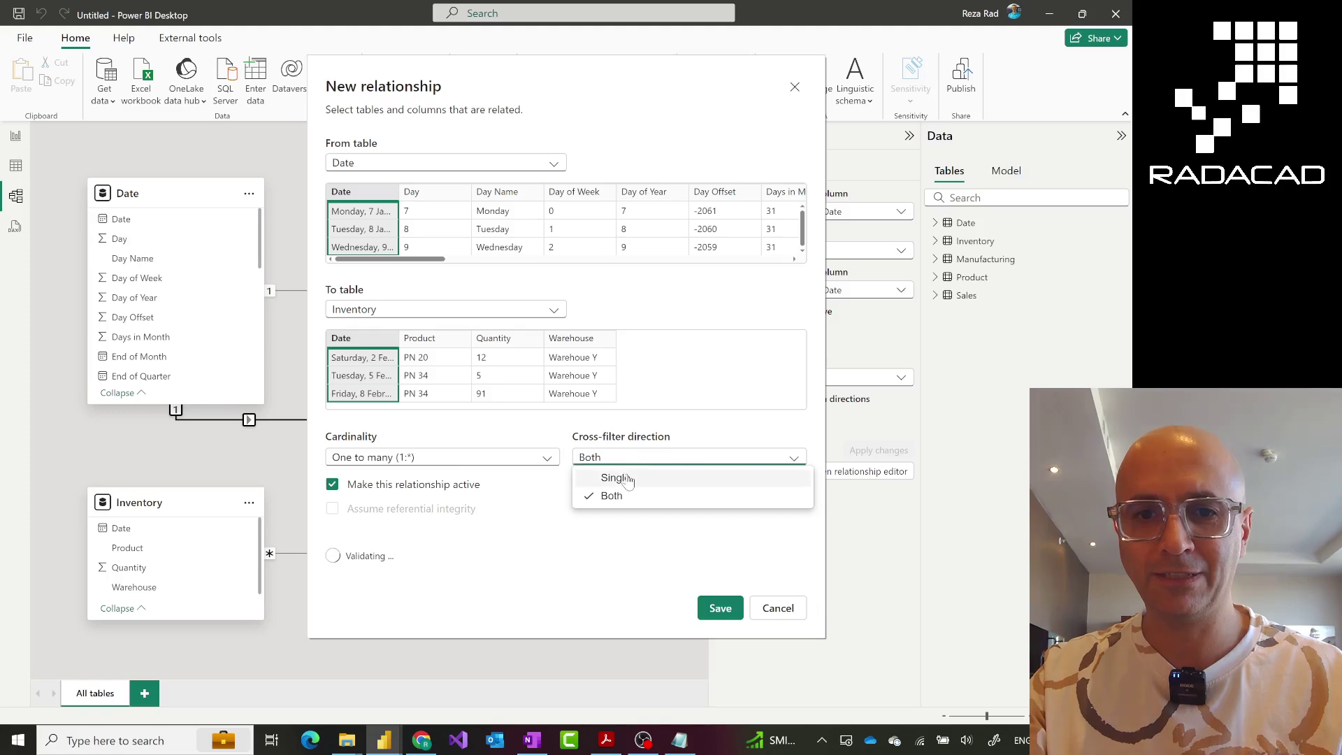
pyautogui.click(627, 475)
pyautogui.click(720, 609)
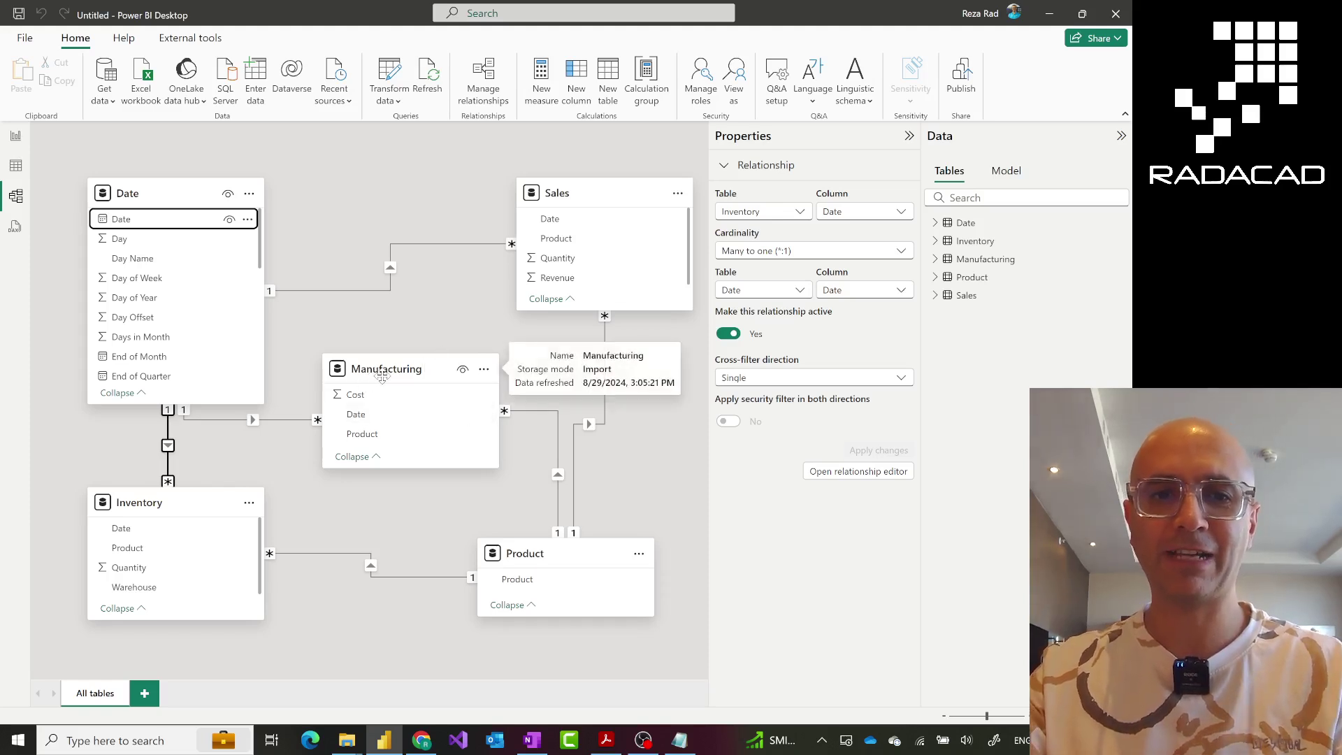
pyautogui.moveTo(390, 383); pyautogui.dragTo(405, 383)
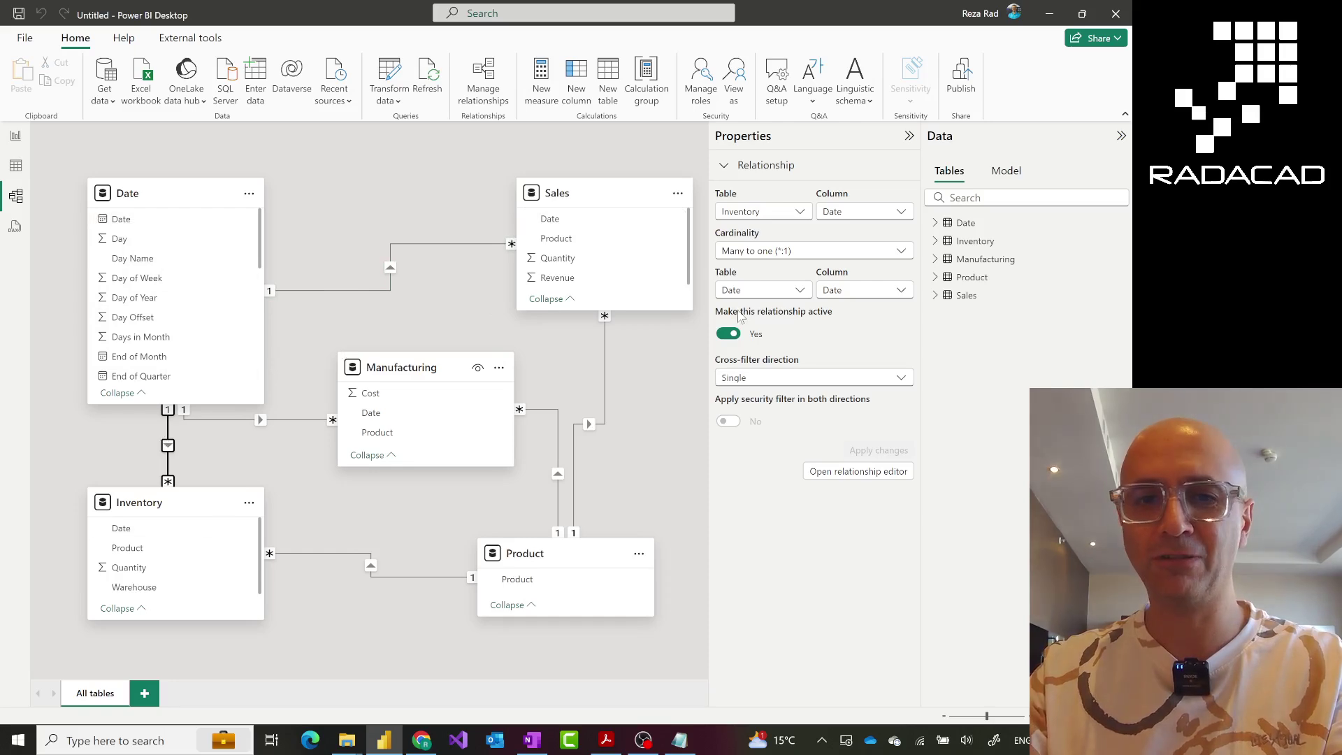
# Step: Search the model fields for product and hide the Product columns of the Manufacturing, Sales and Inventory tables
pyautogui.click(979, 199)
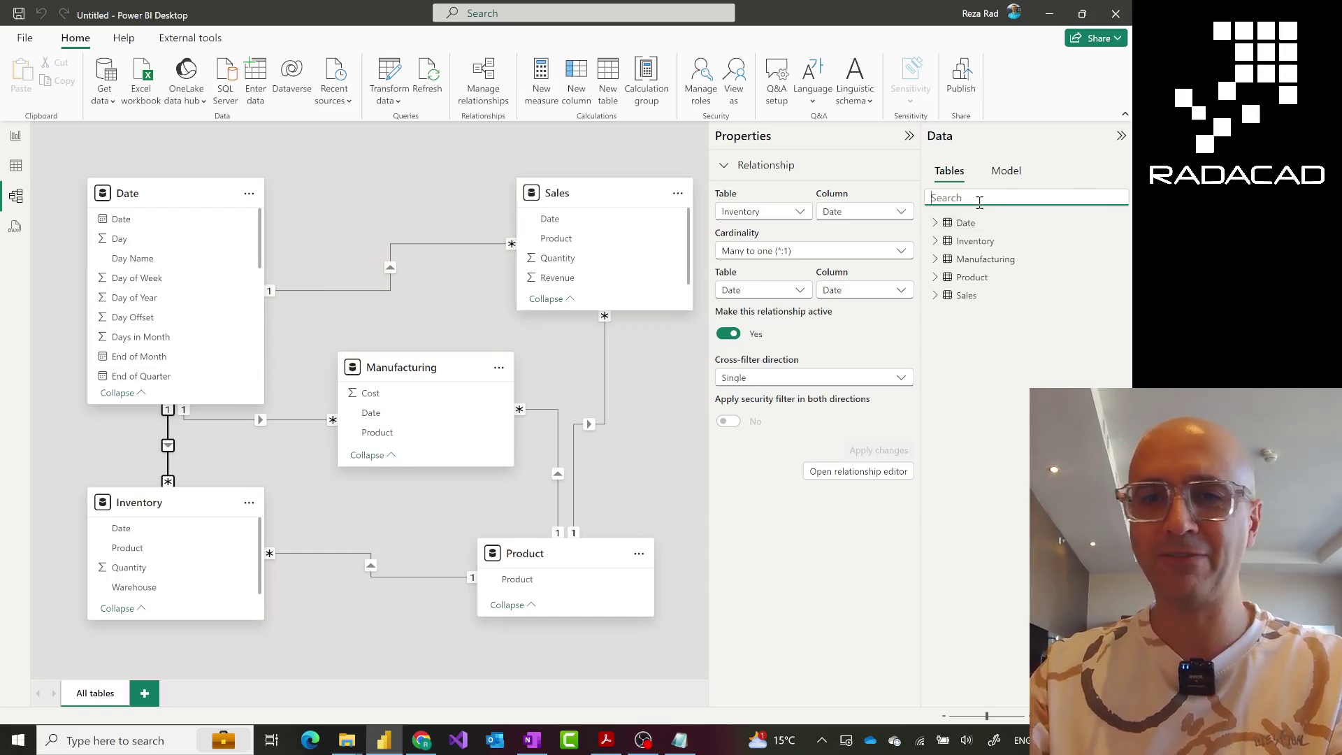
pyautogui.write('product')
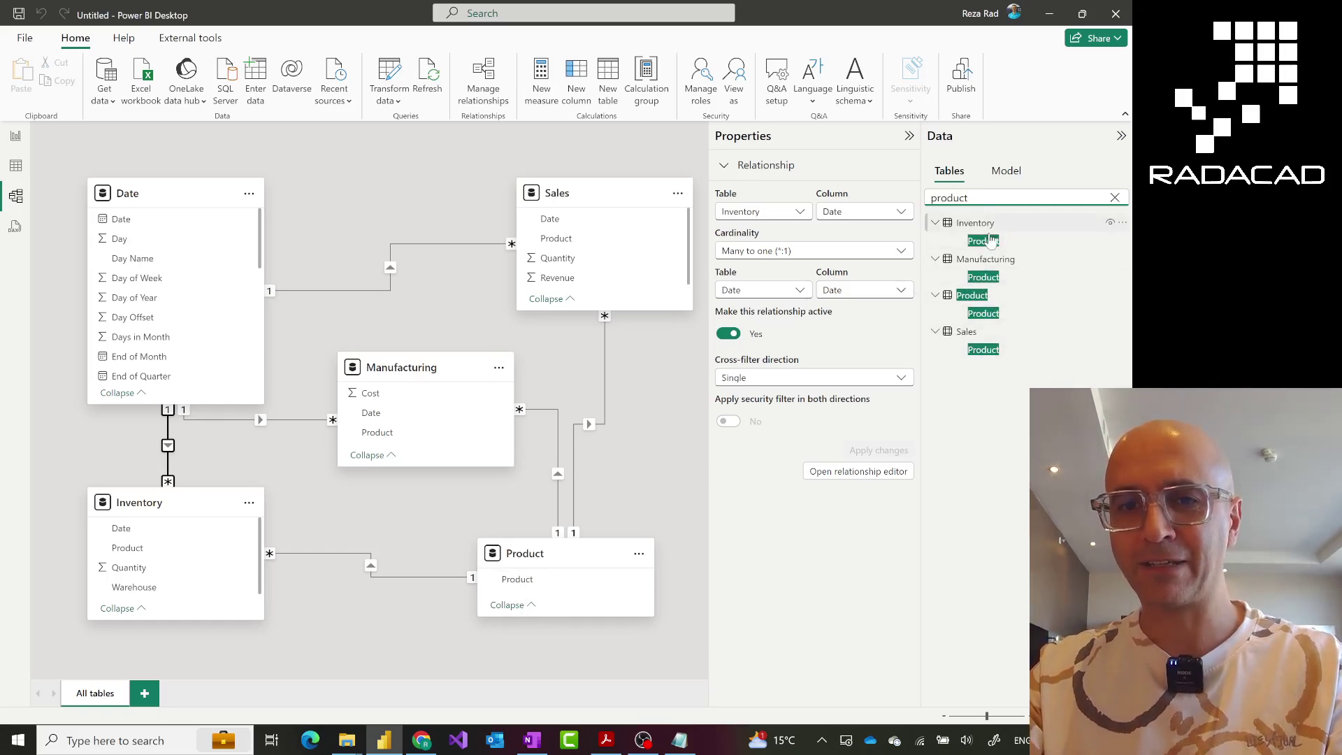
pyautogui.click(984, 242)
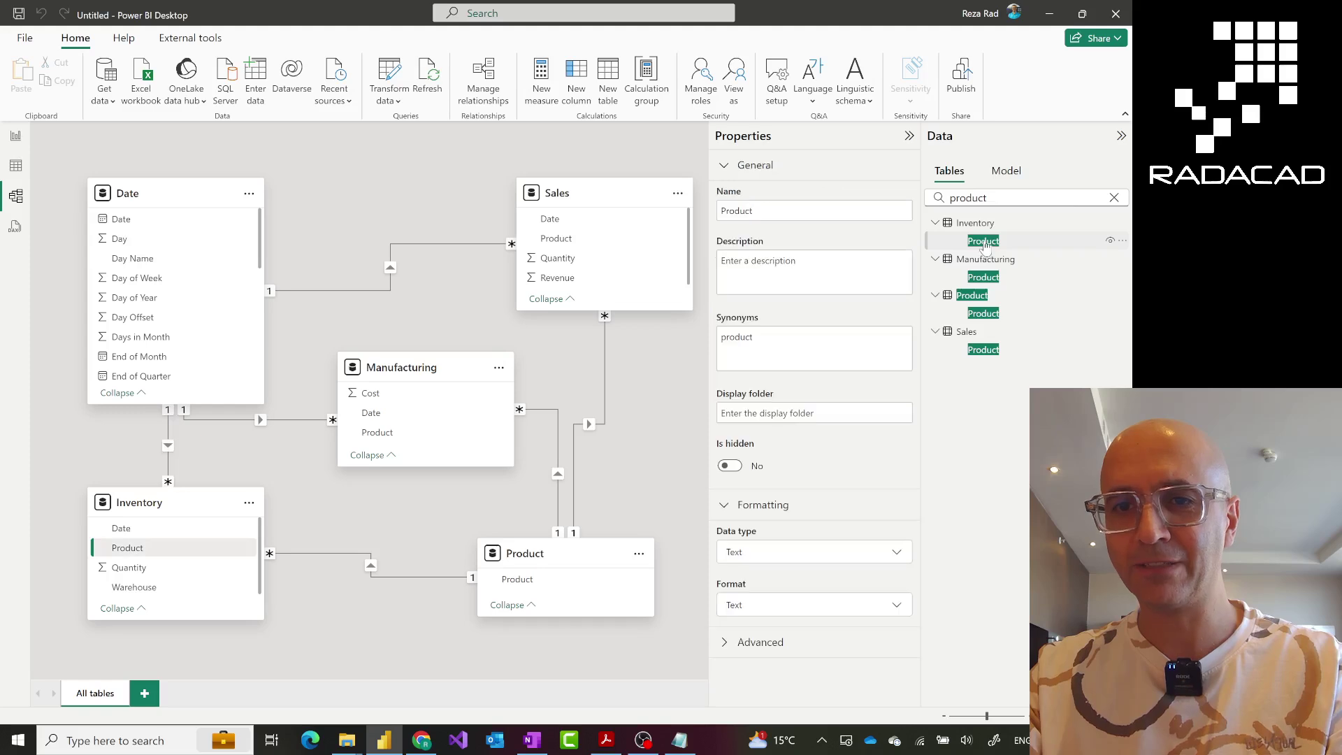
pyautogui.click(986, 280)
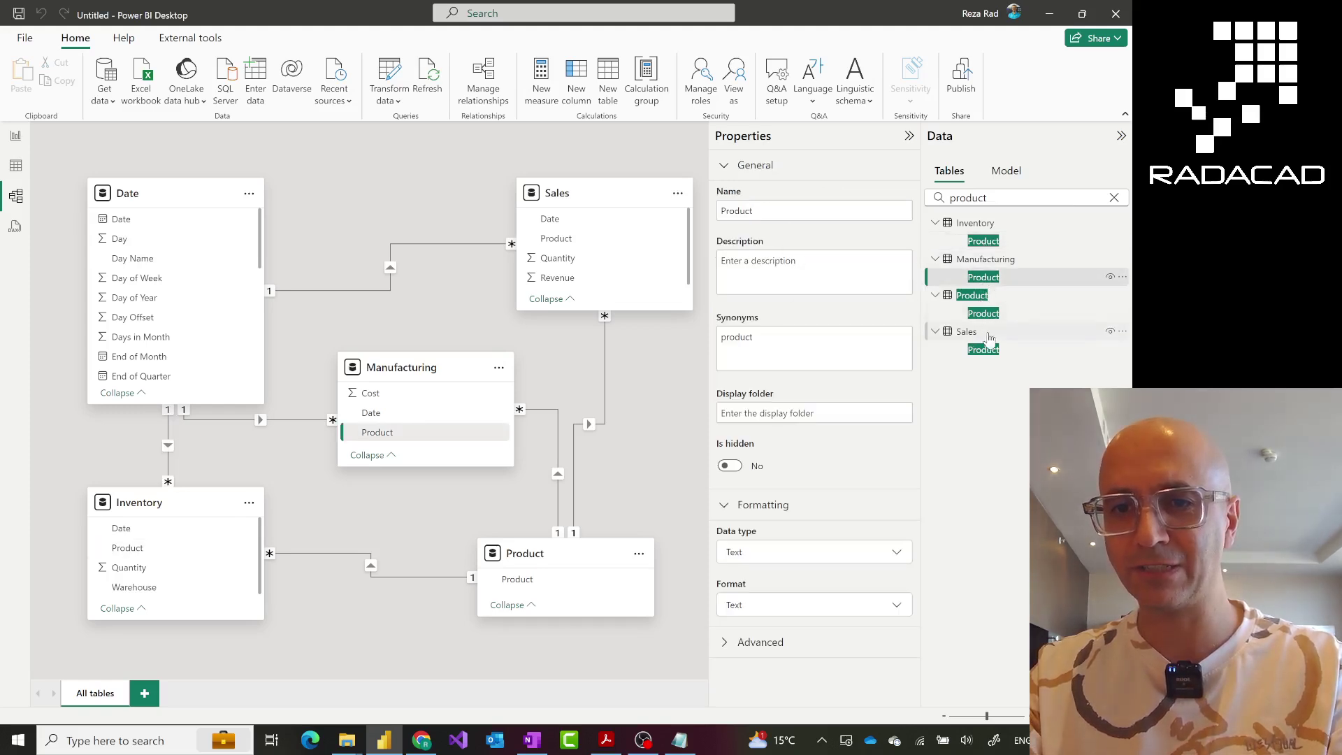
pyautogui.keyDown('ctrl'); pyautogui.click(984, 350); pyautogui.keyUp('ctrl')
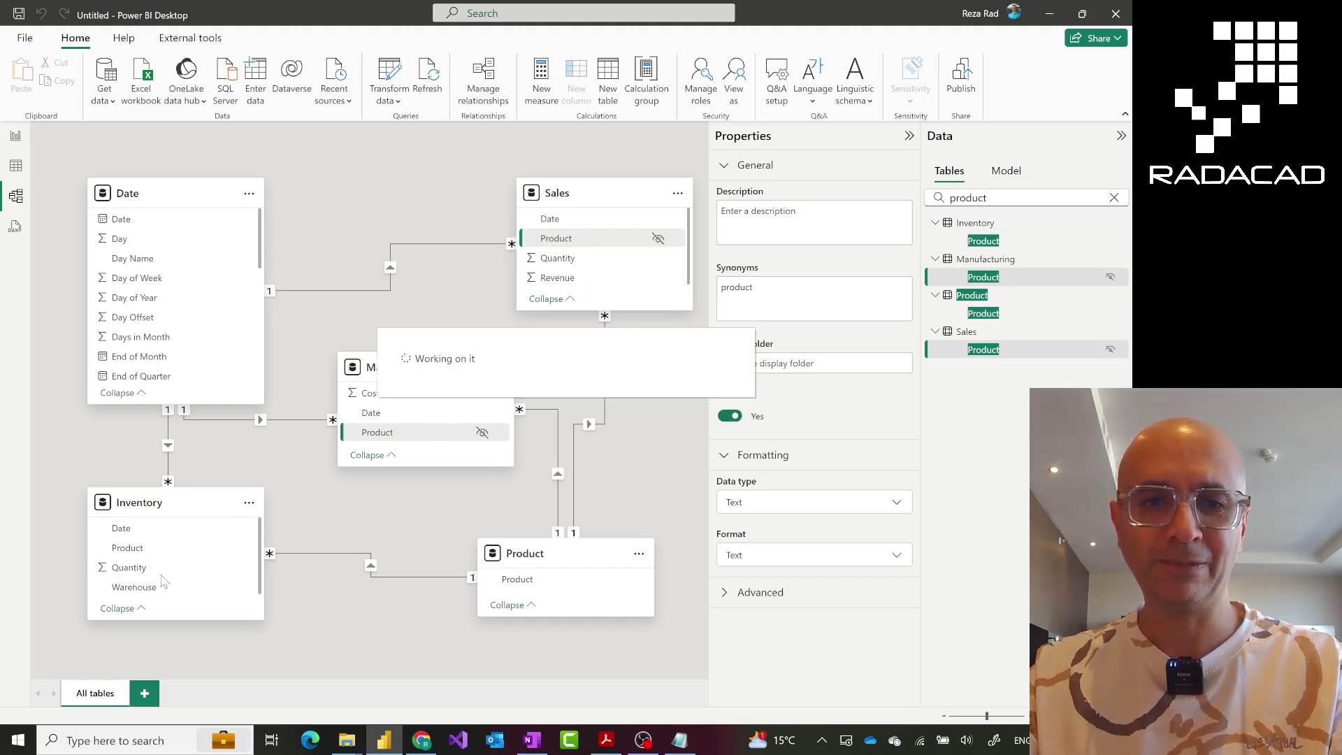
pyautogui.click(1015, 242)
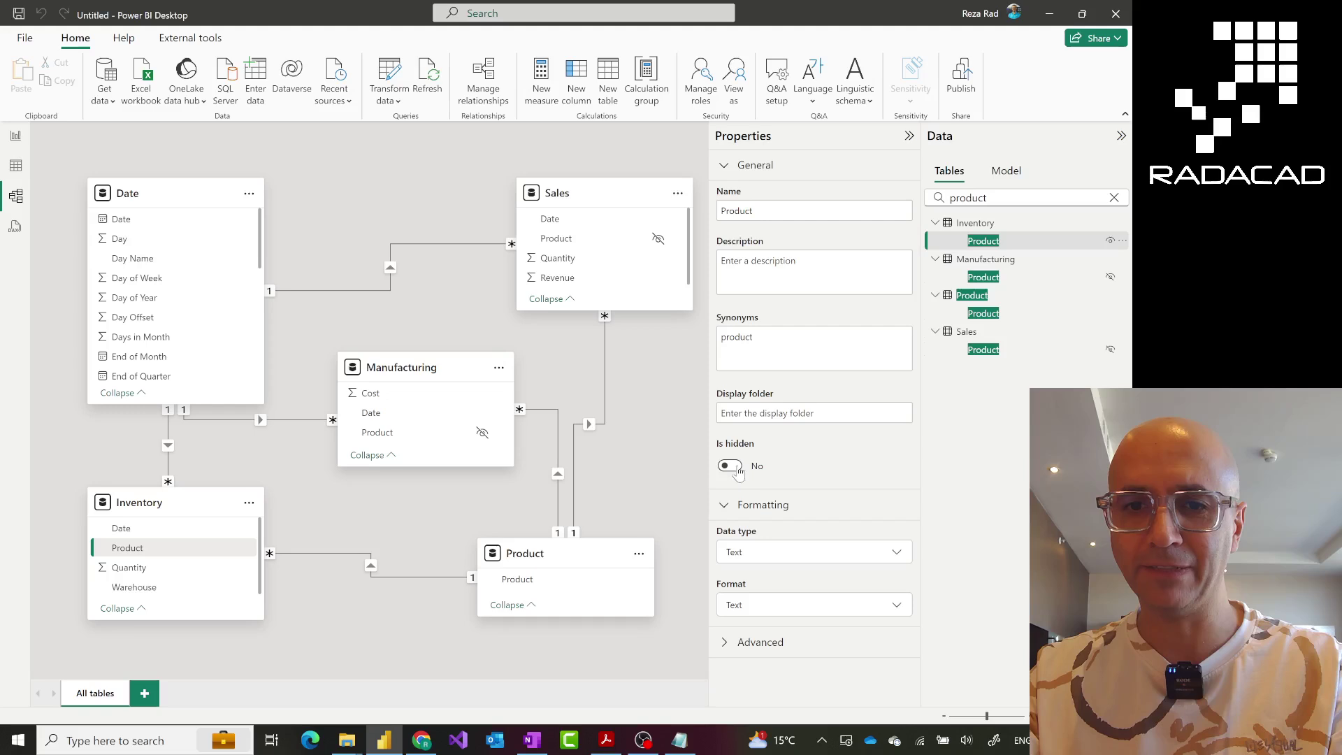
pyautogui.click(737, 470)
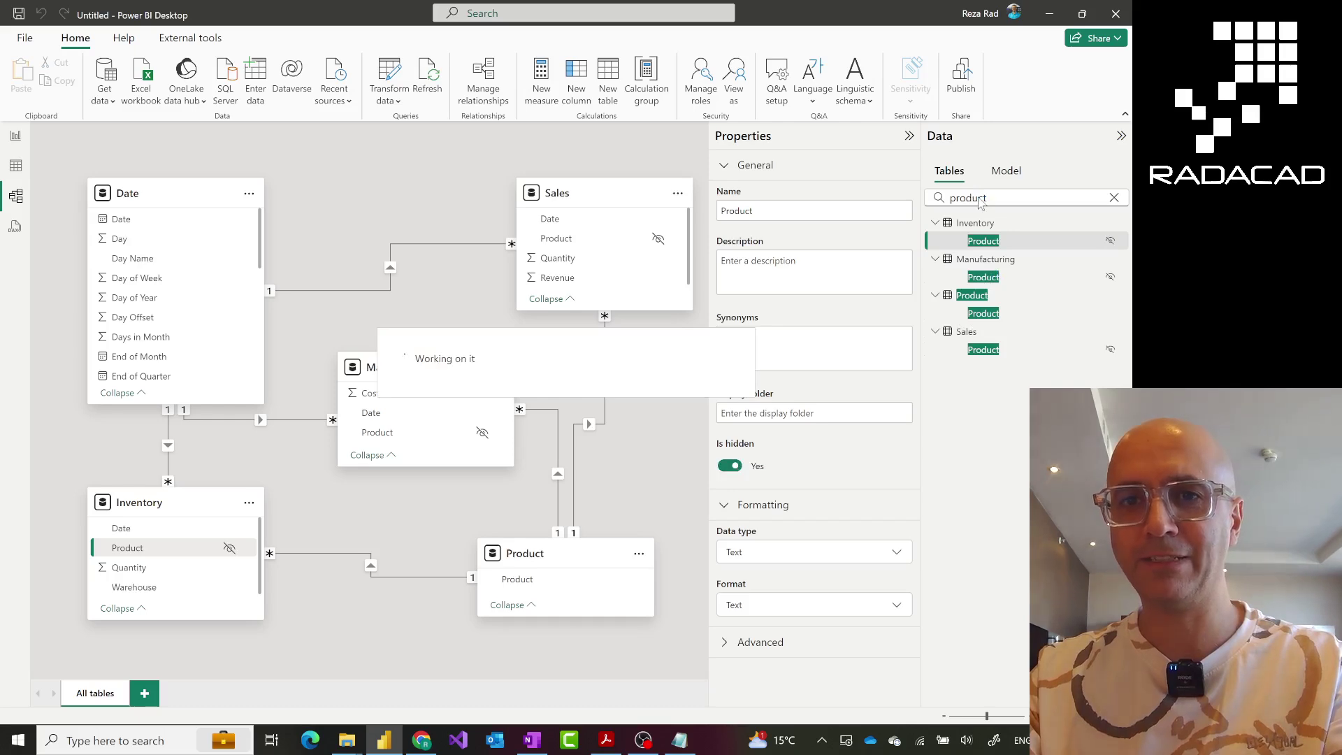
# Step: Search the model fields for date and hide the Date columns of the Inventory, Manufacturing and Sales tables
pyautogui.doubleClick(979, 197)
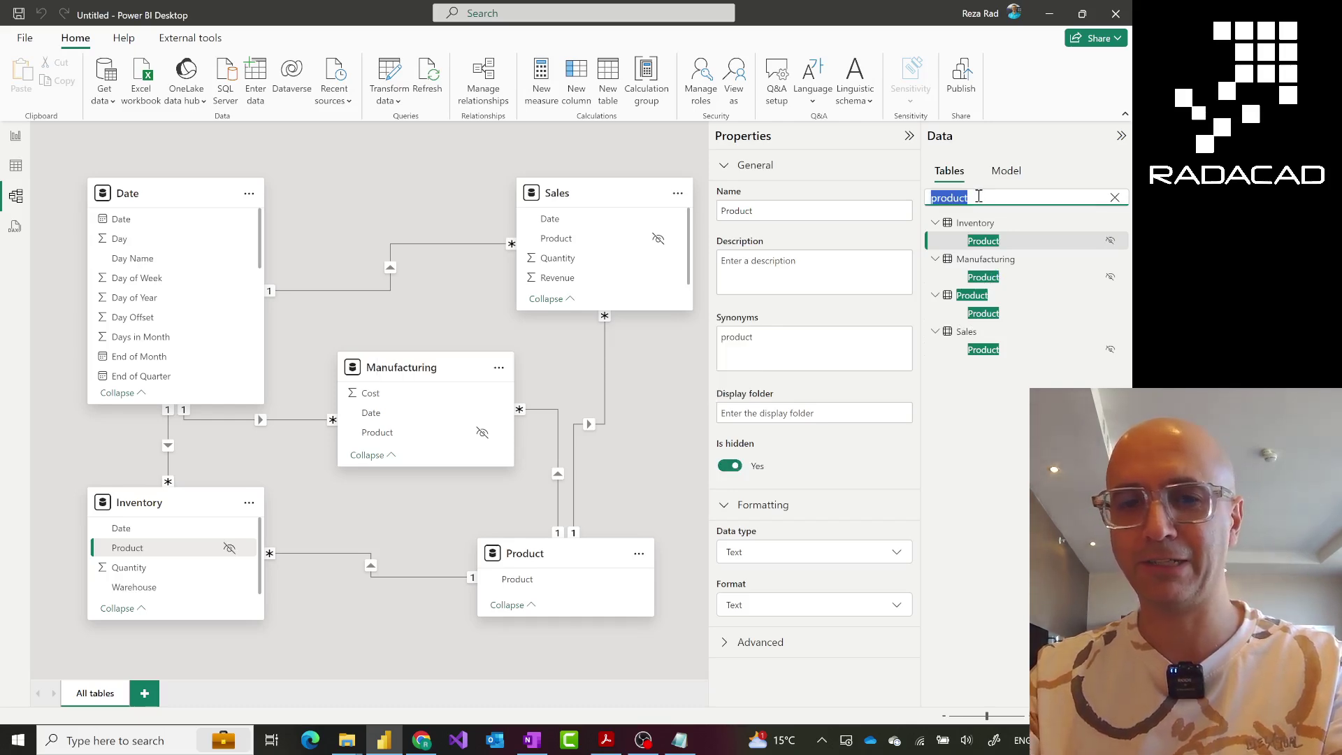
pyautogui.write('date')
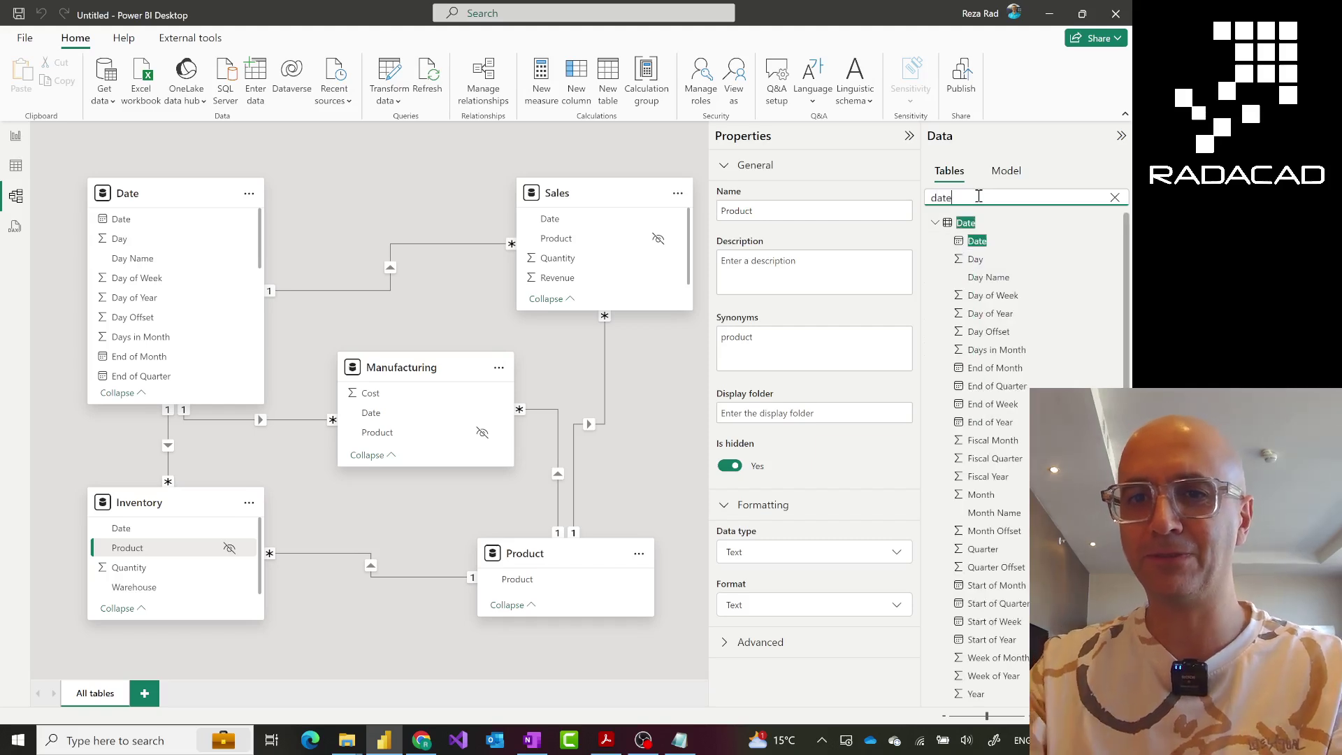
pyautogui.scroll(-3, 989, 251)
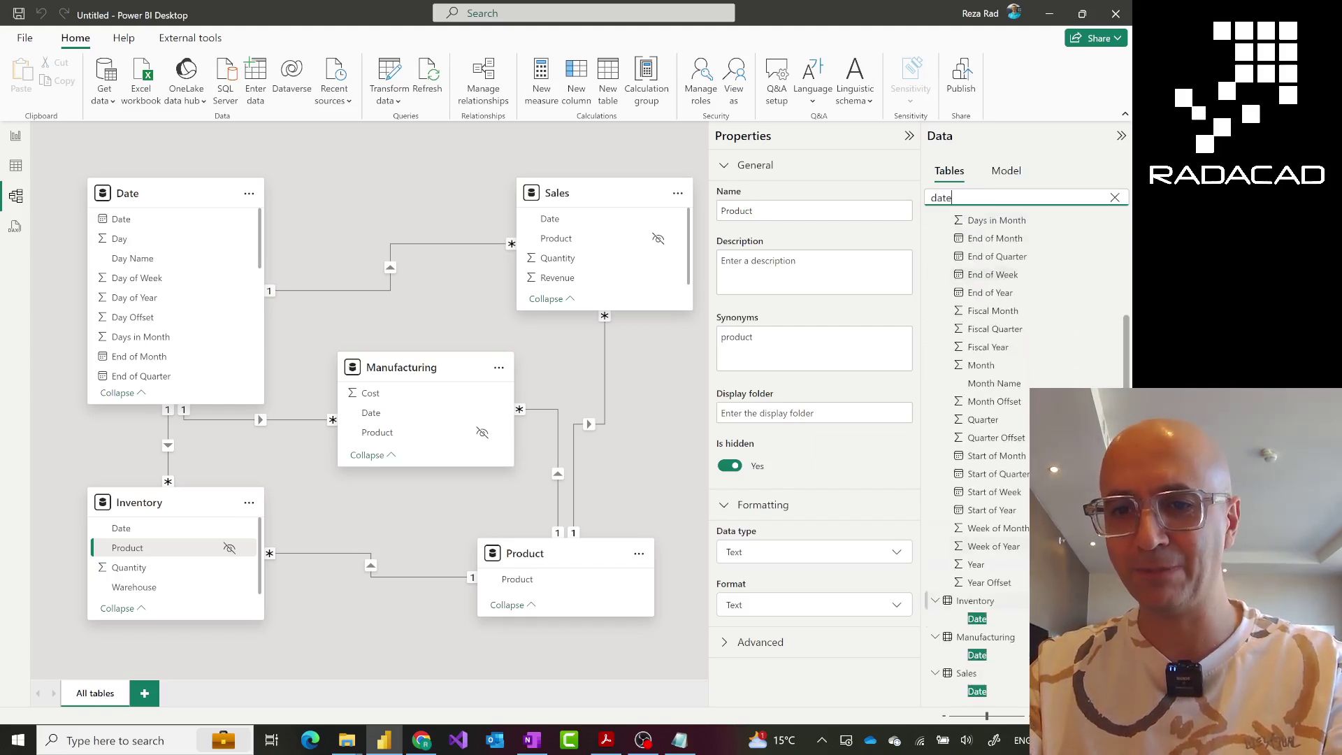
pyautogui.click(990, 623)
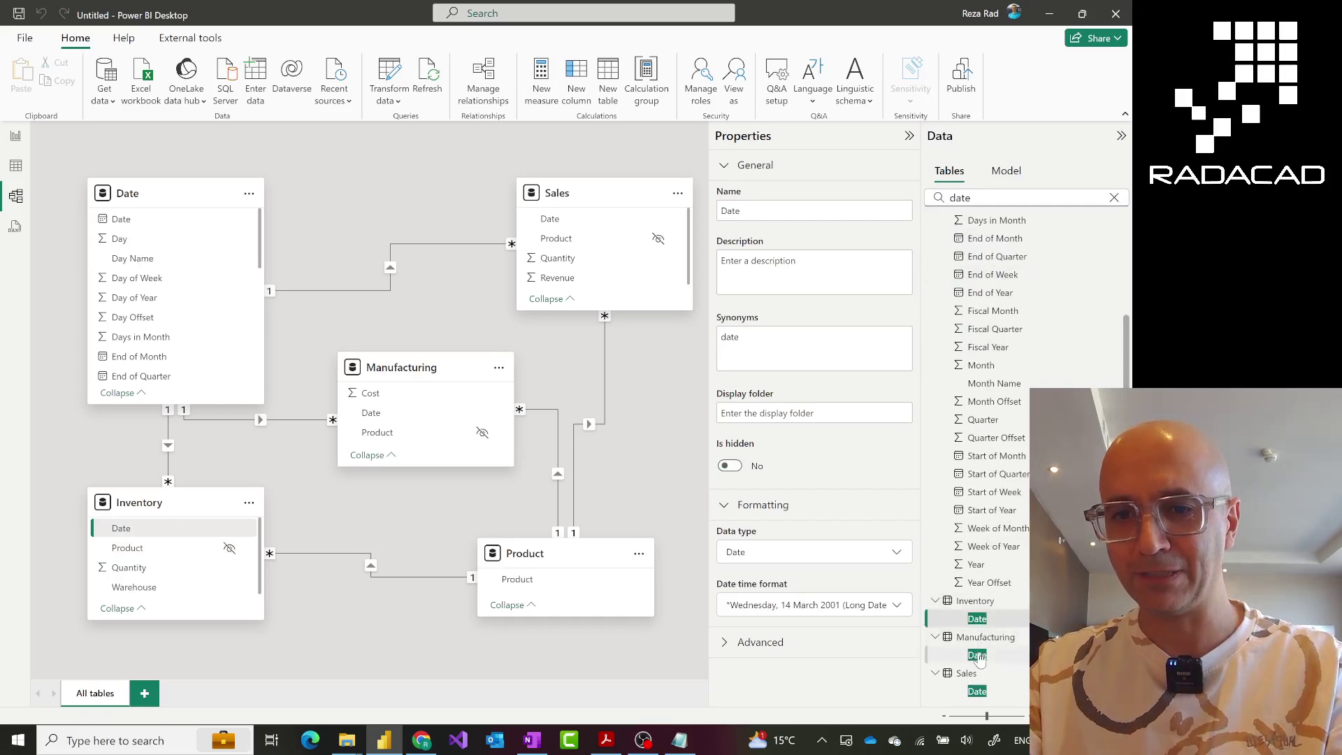
pyautogui.keyDown('ctrl'); pyautogui.click(982, 657); pyautogui.keyUp('ctrl')
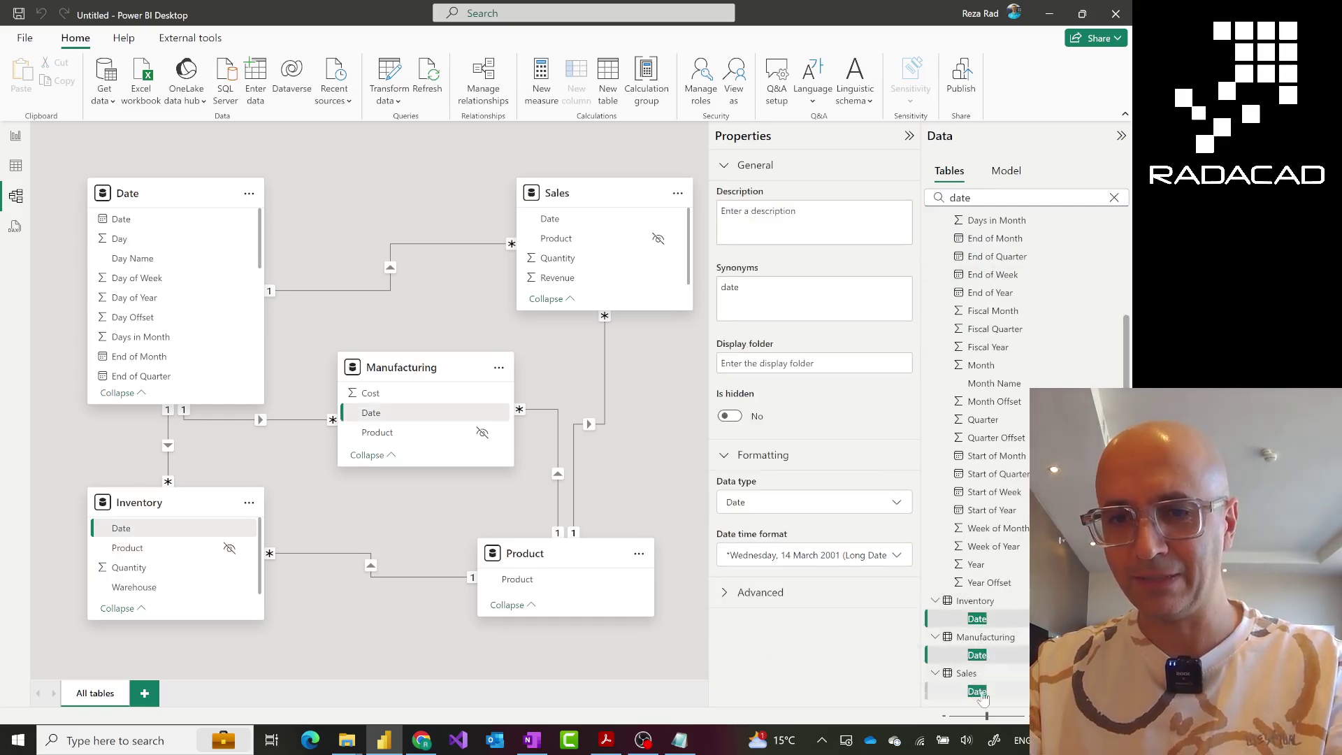
pyautogui.keyDown('ctrl'); pyautogui.click(979, 692); pyautogui.keyUp('ctrl')
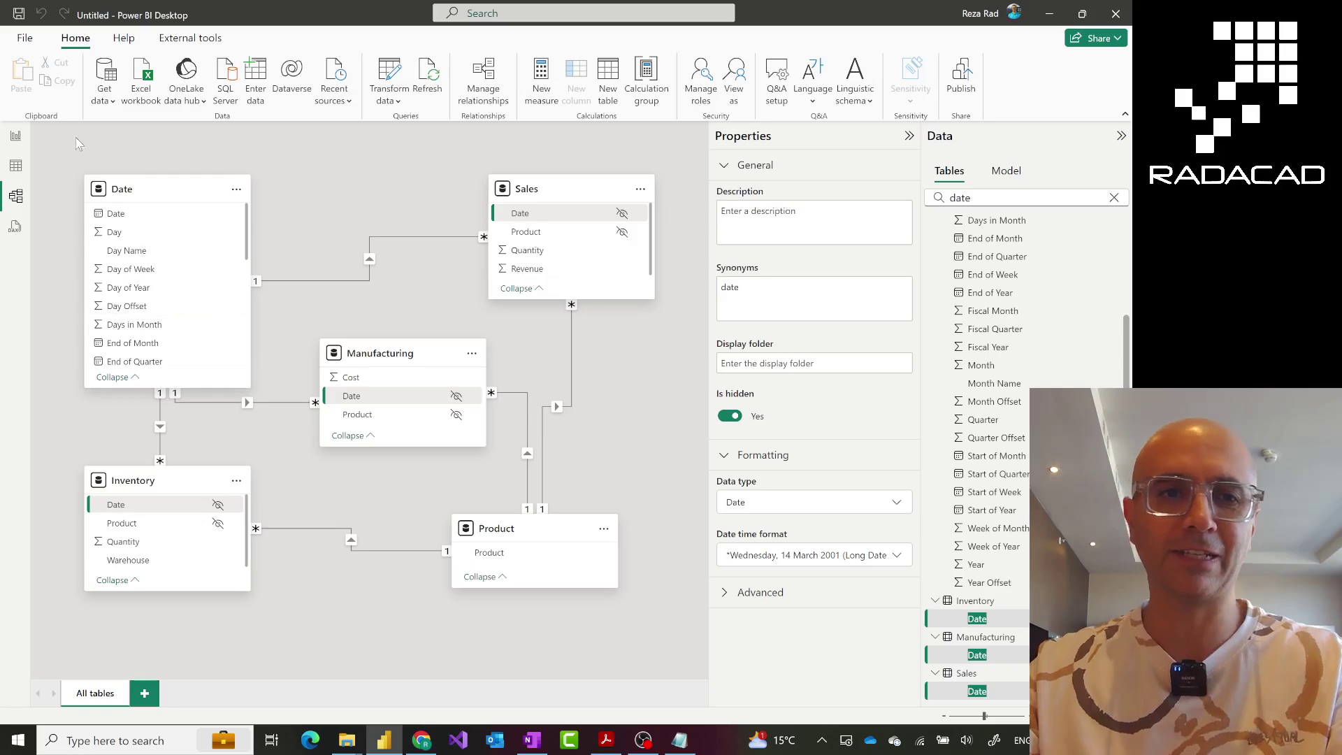
# Step: In the report view, replace the slicer's field with the Product column of the Product table
pyautogui.click(25, 143)
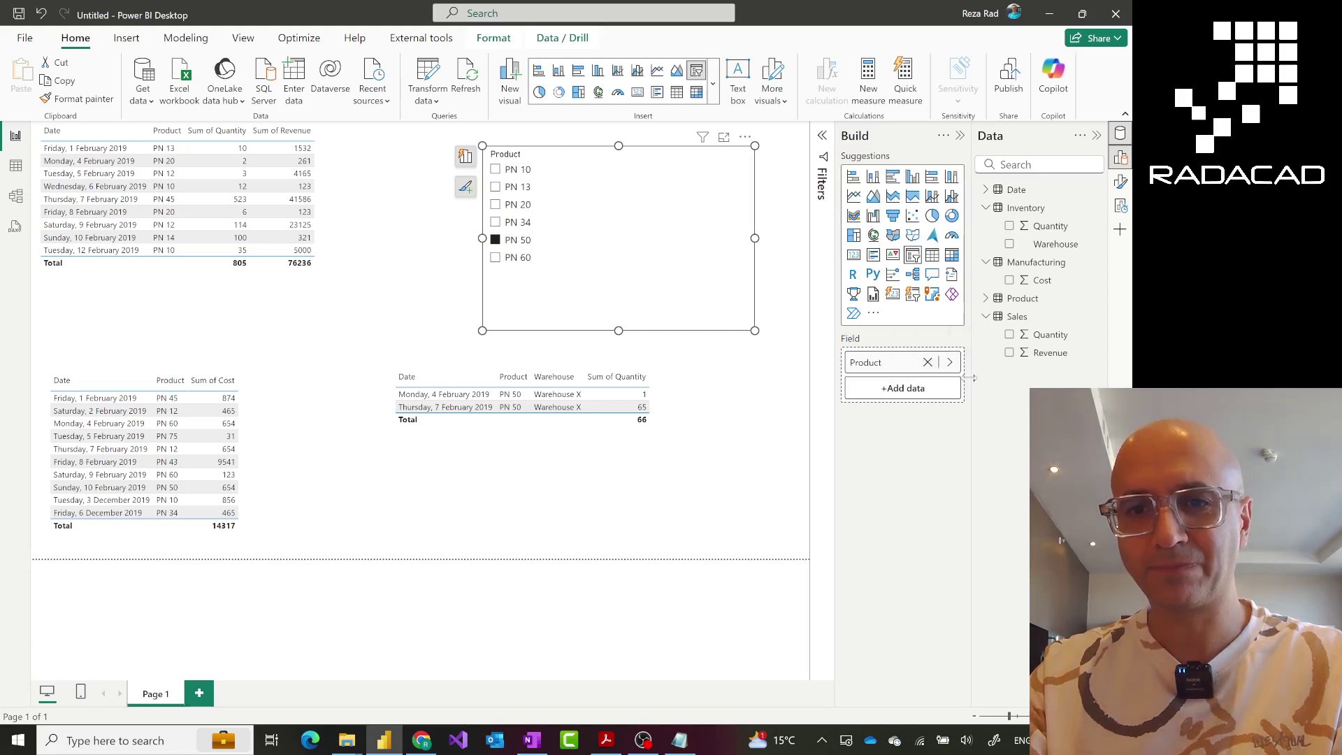
pyautogui.click(927, 363)
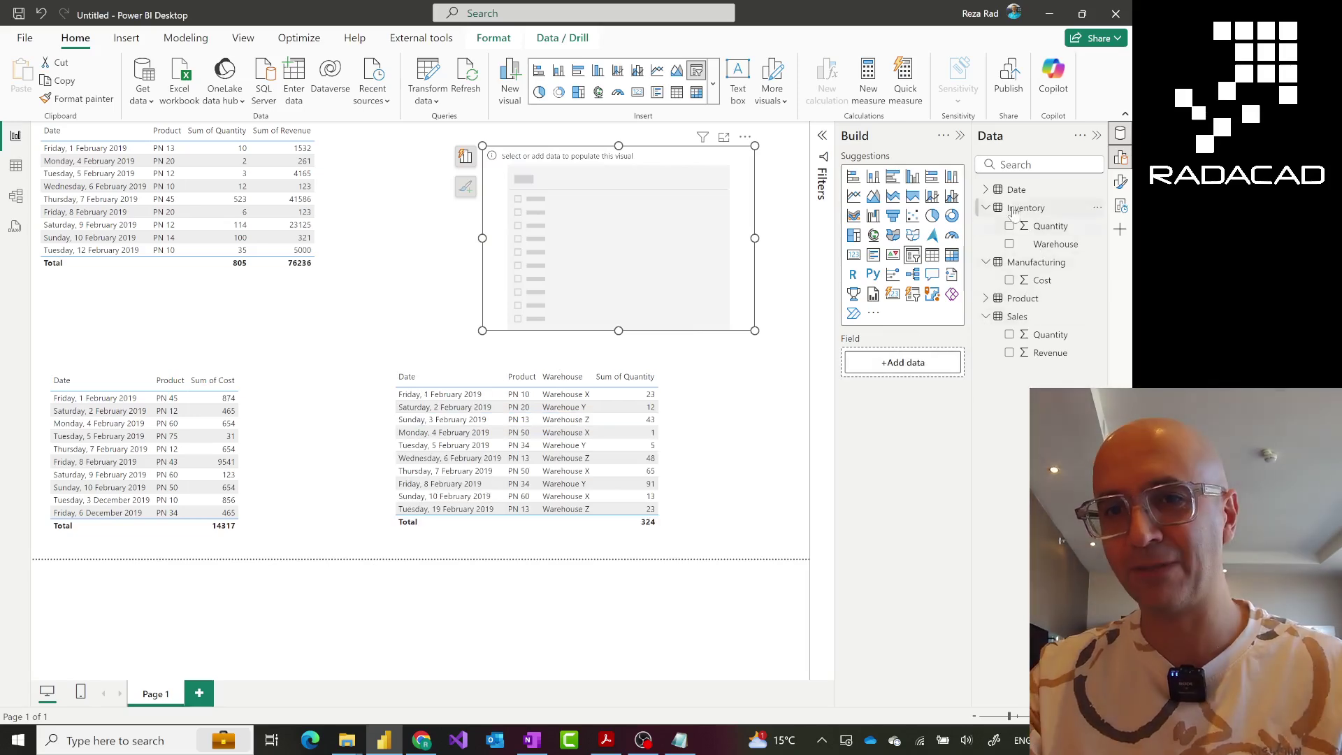
pyautogui.click(986, 299)
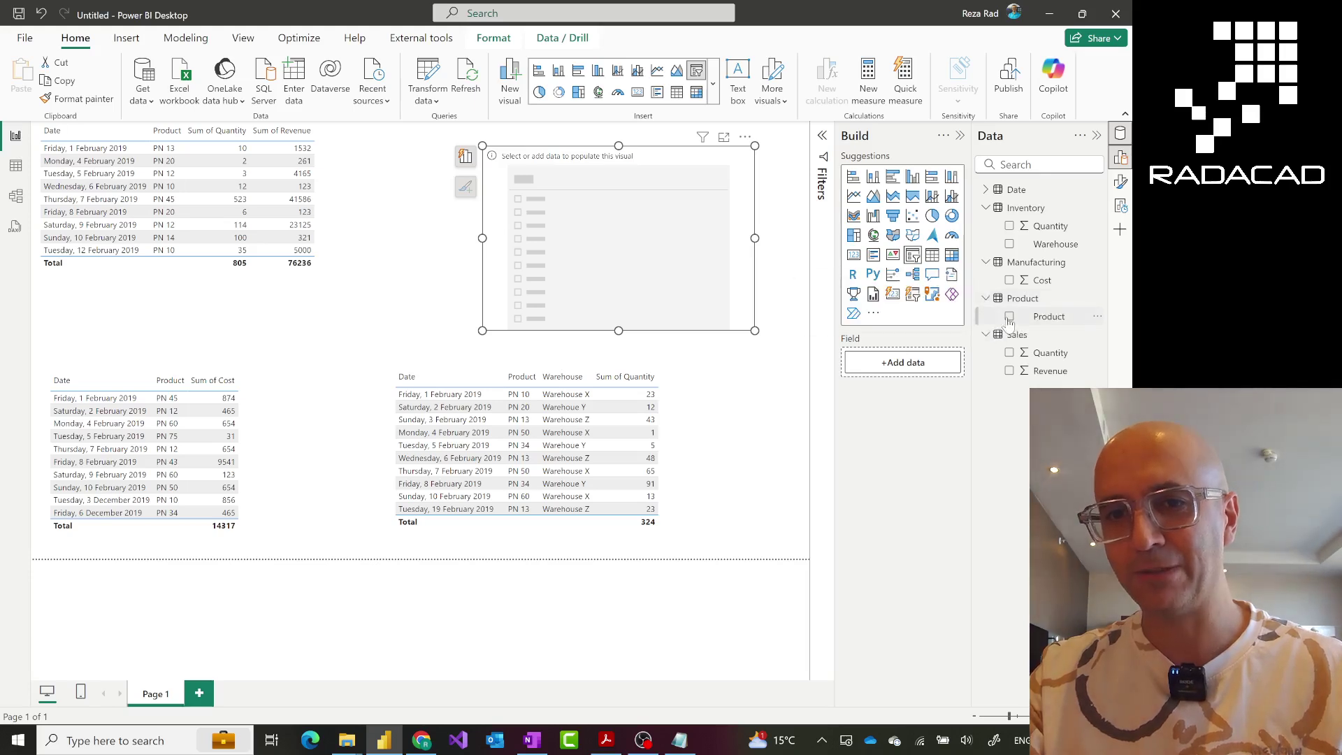
pyautogui.click(1010, 317)
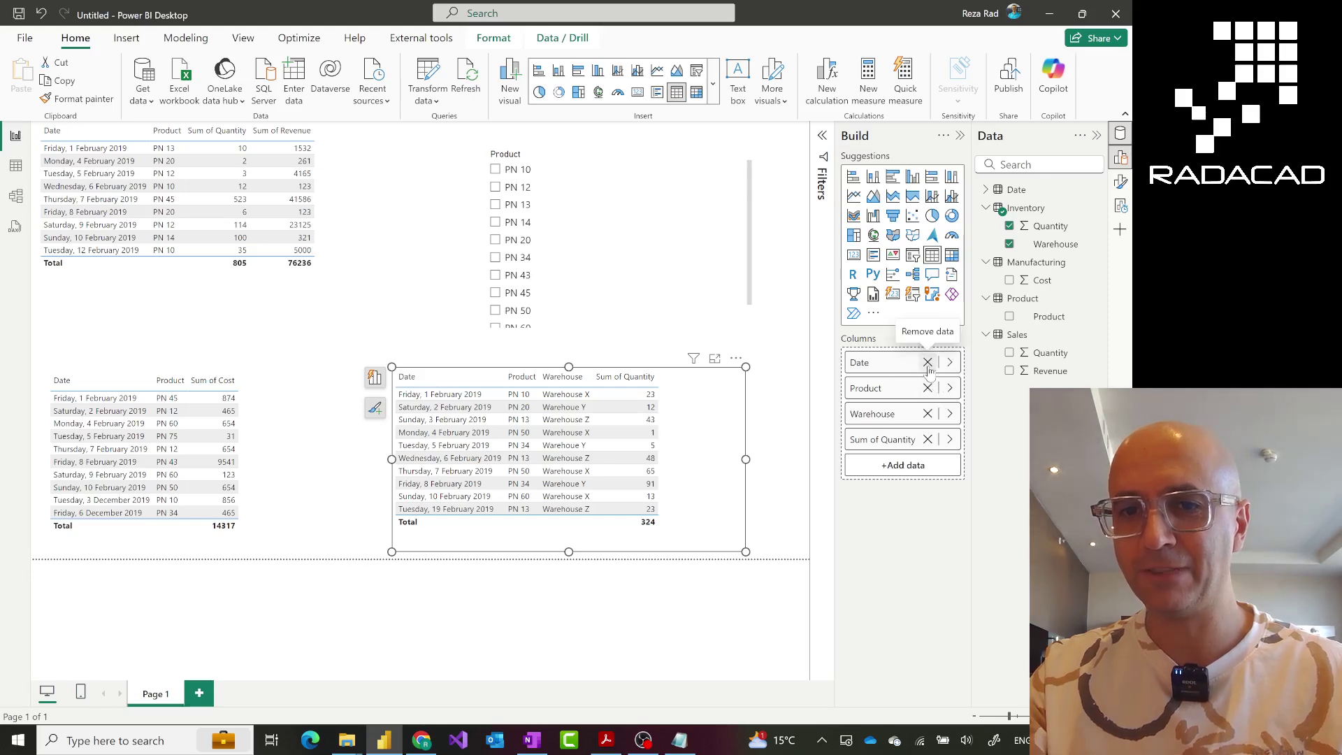
# Step: Replace the Inventory table visual's Date and Product columns with Product from the Product table and Date from the Date table
pyautogui.click(928, 362)
pyautogui.click(928, 363)
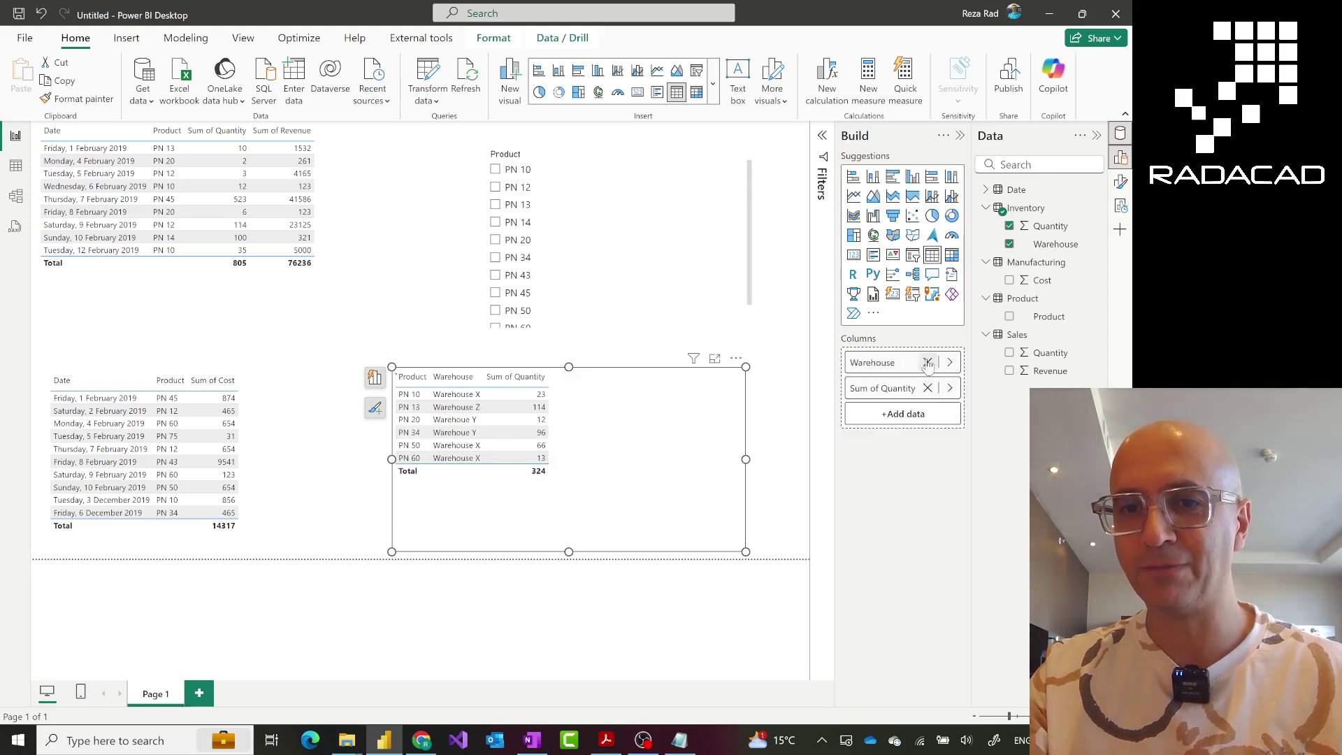
pyautogui.click(1009, 316)
pyautogui.click(986, 189)
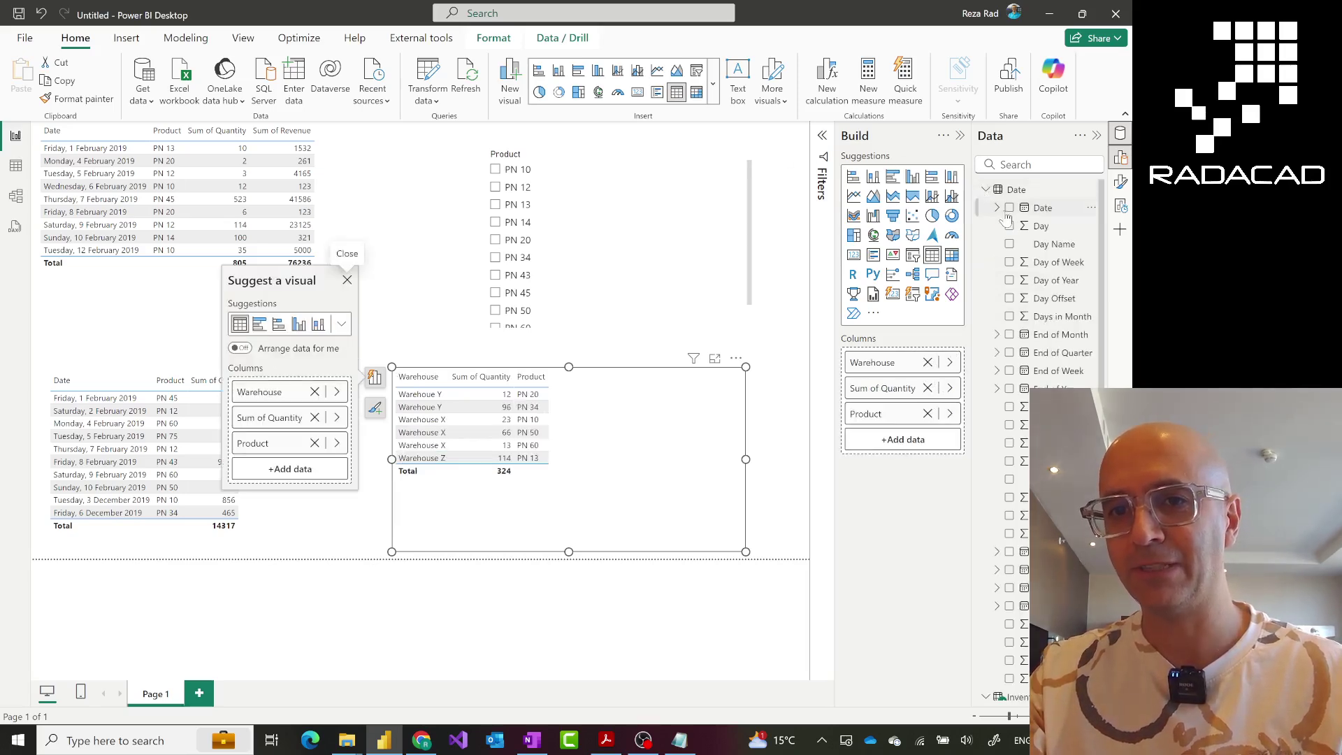
pyautogui.click(1009, 207)
pyautogui.click(985, 190)
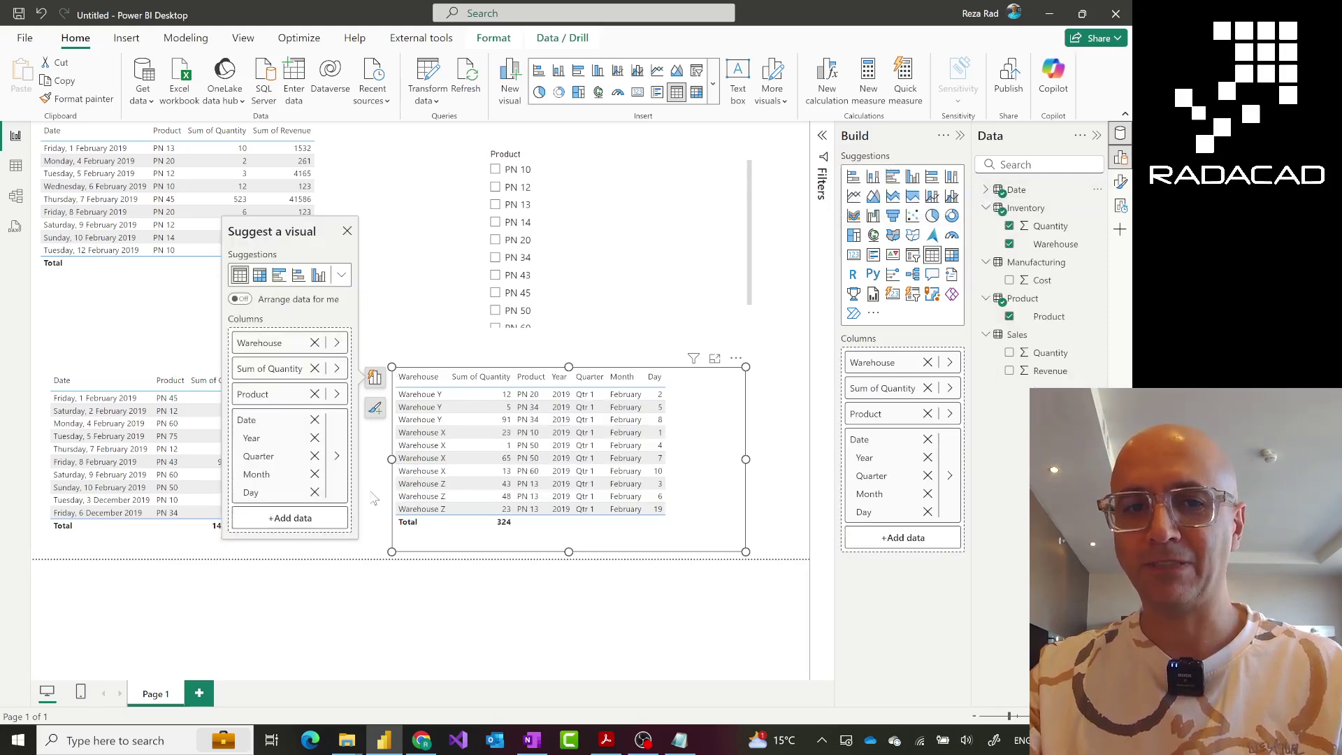
pyautogui.click(361, 481)
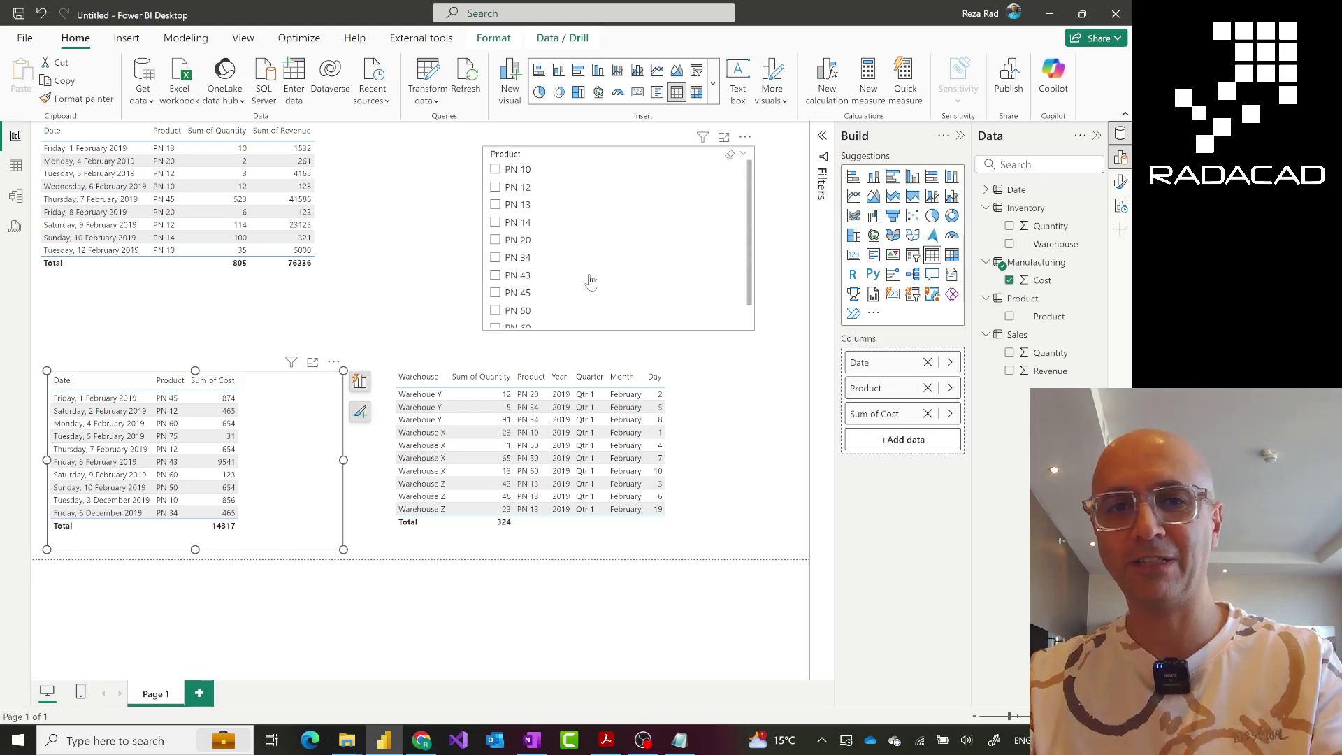
# Step: Test the Product slicer by filtering the three table visuals by one product at a time, from PN 13 to PN 45
pyautogui.click(511, 210)
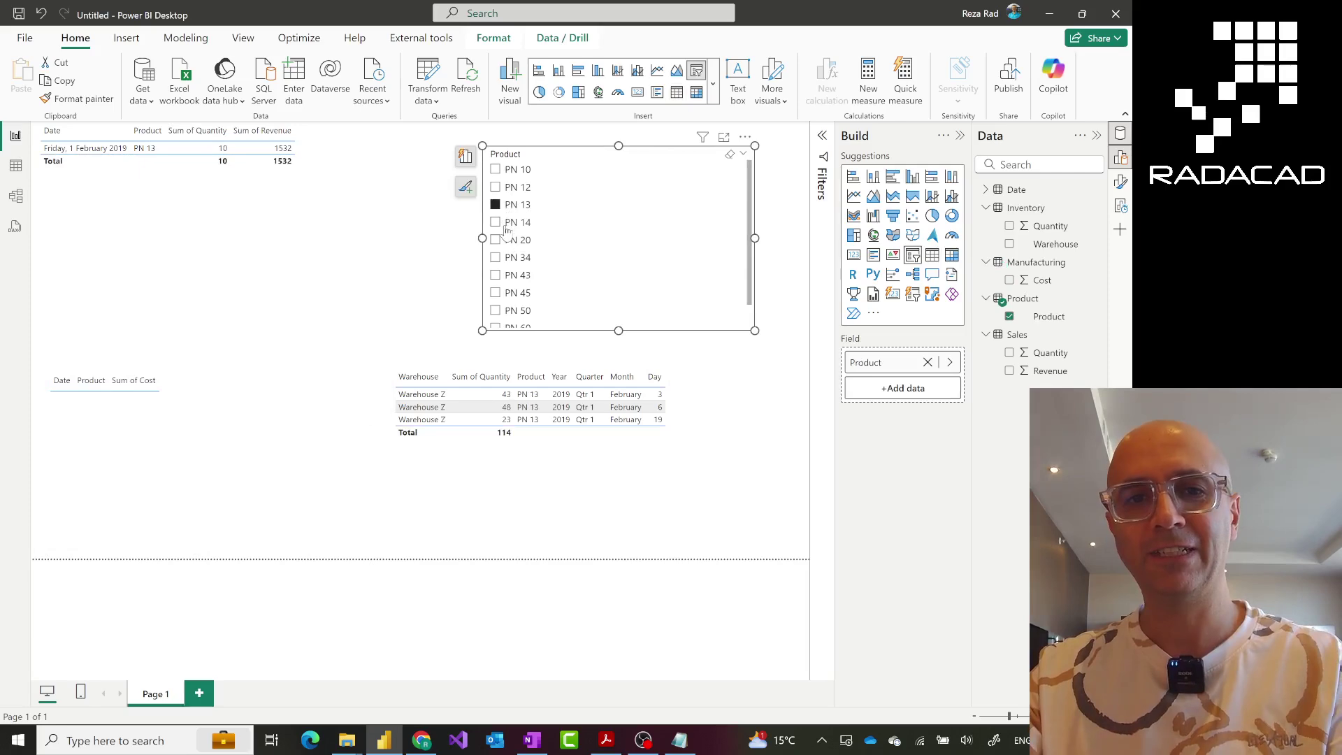
pyautogui.click(507, 222)
pyautogui.click(505, 241)
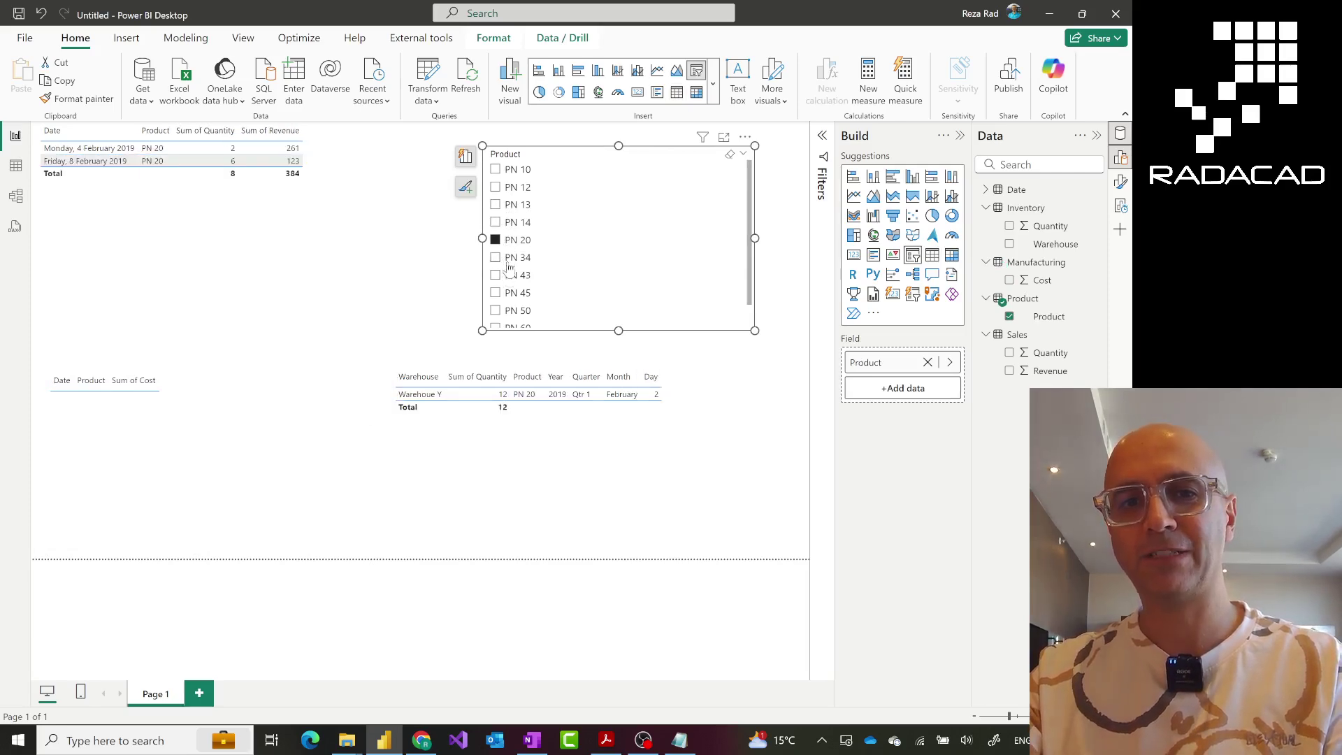
pyautogui.click(509, 259)
pyautogui.click(510, 276)
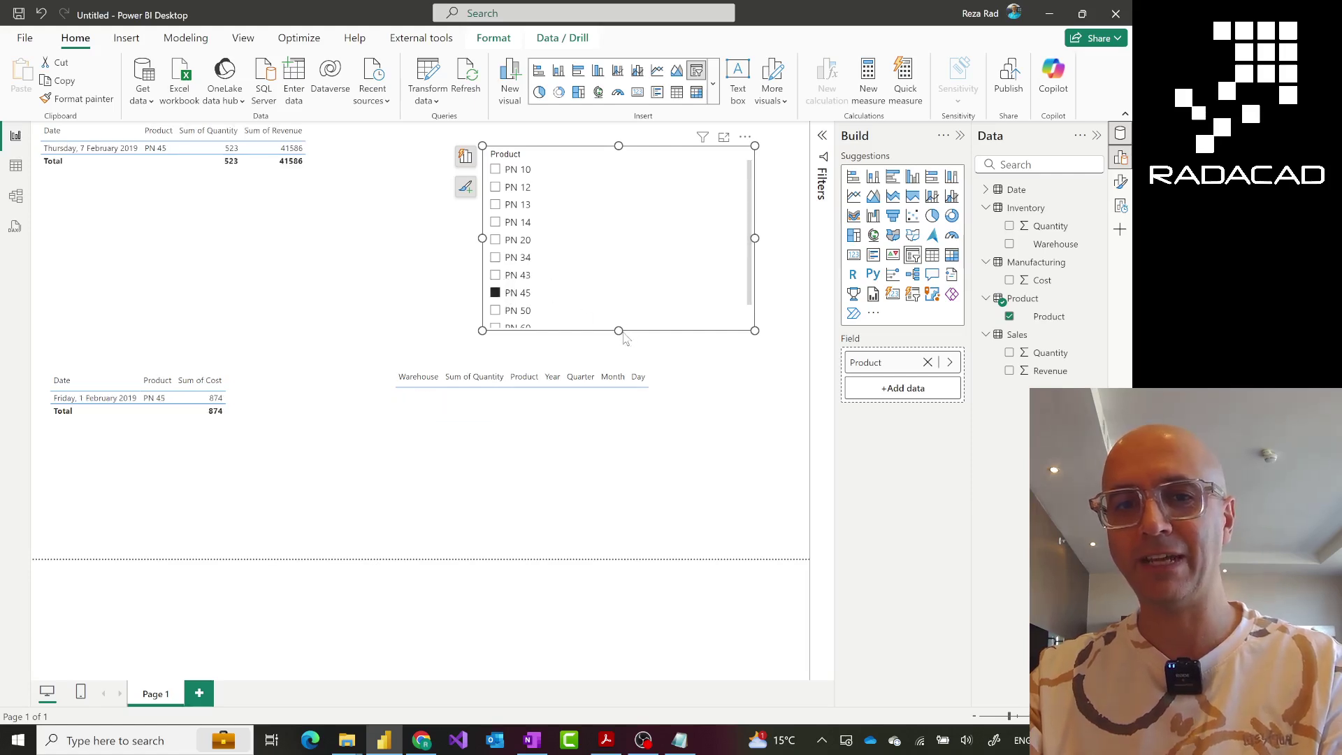
# Step: Shorten the Product slicer to about three visible rows, clear its selection and return to the model diagram
pyautogui.moveTo(619, 328); pyautogui.dragTo(619, 222)
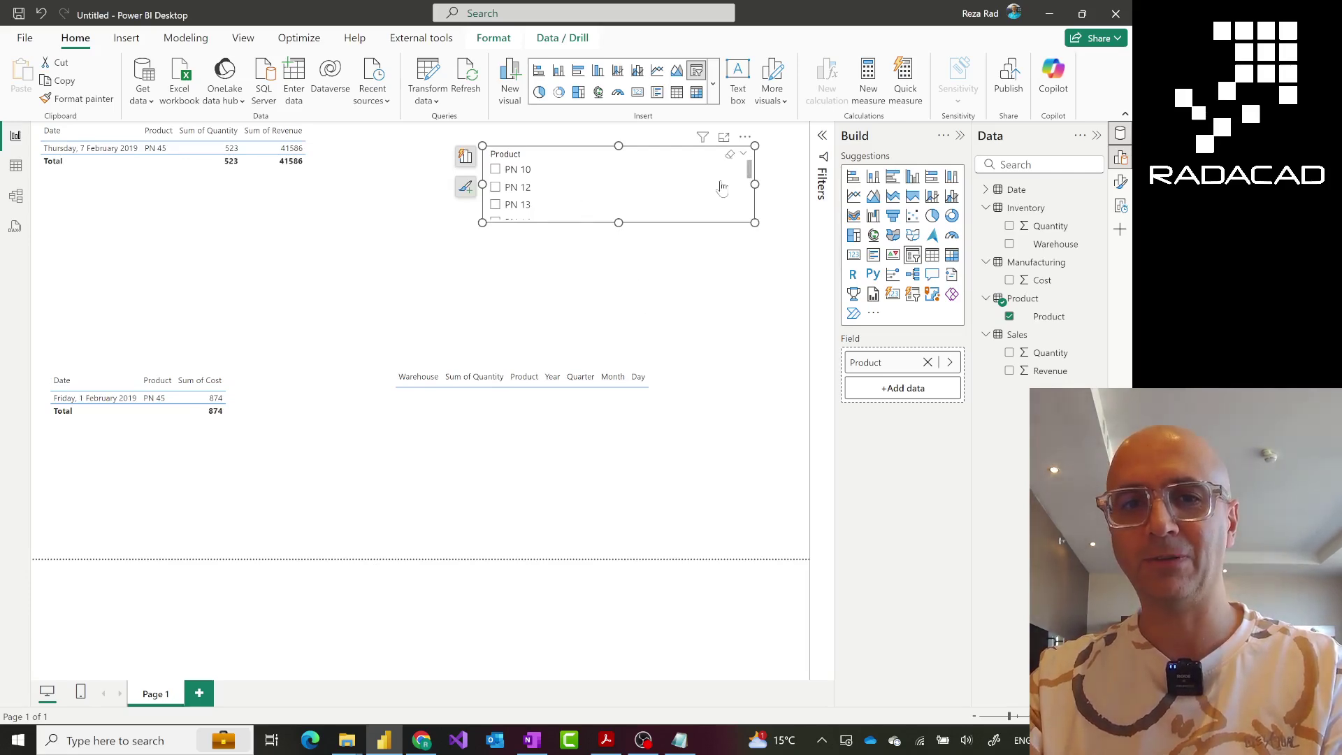
pyautogui.click(727, 156)
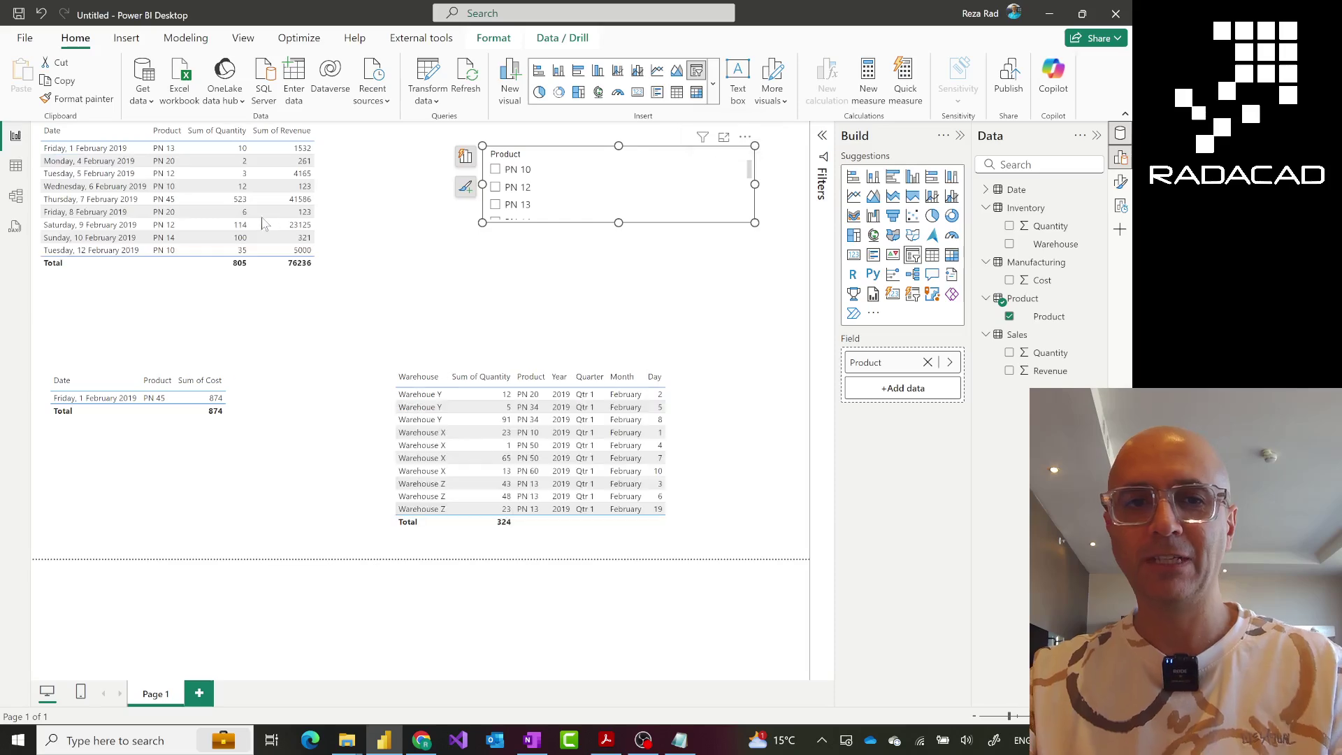
pyautogui.click(15, 199)
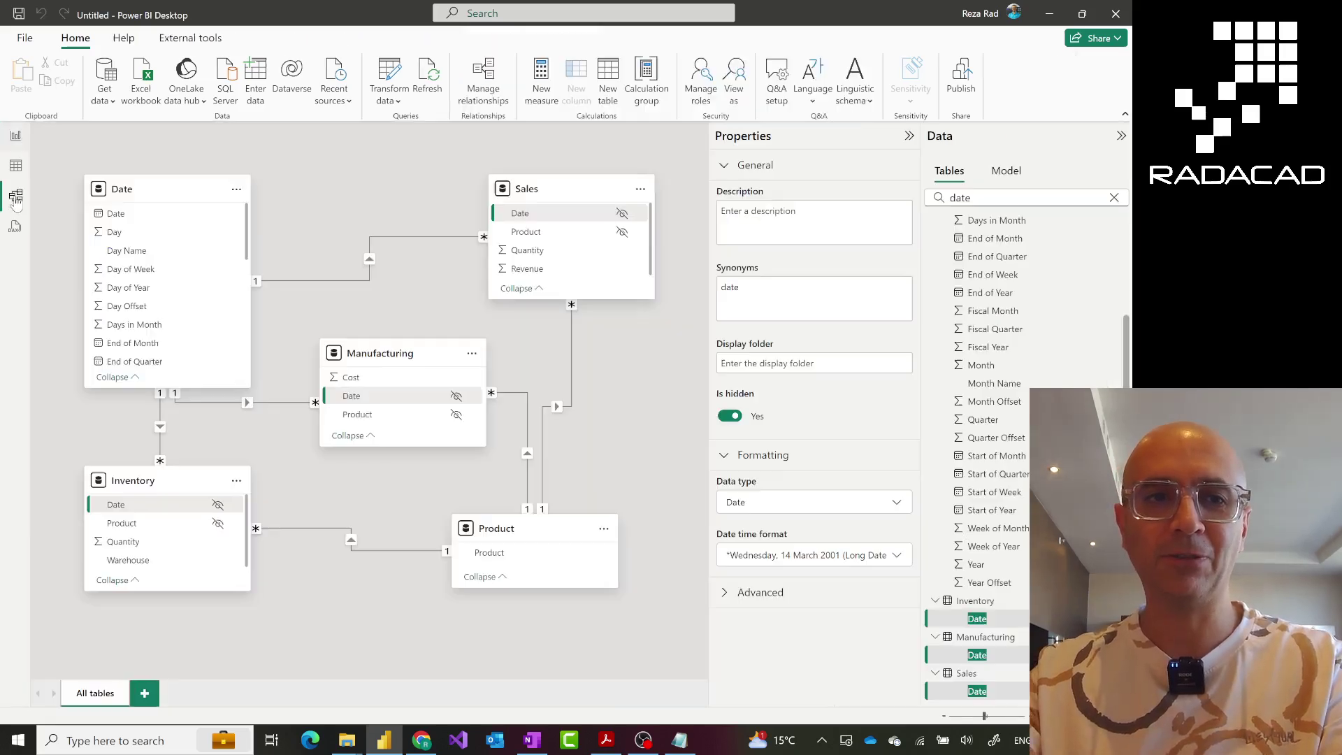